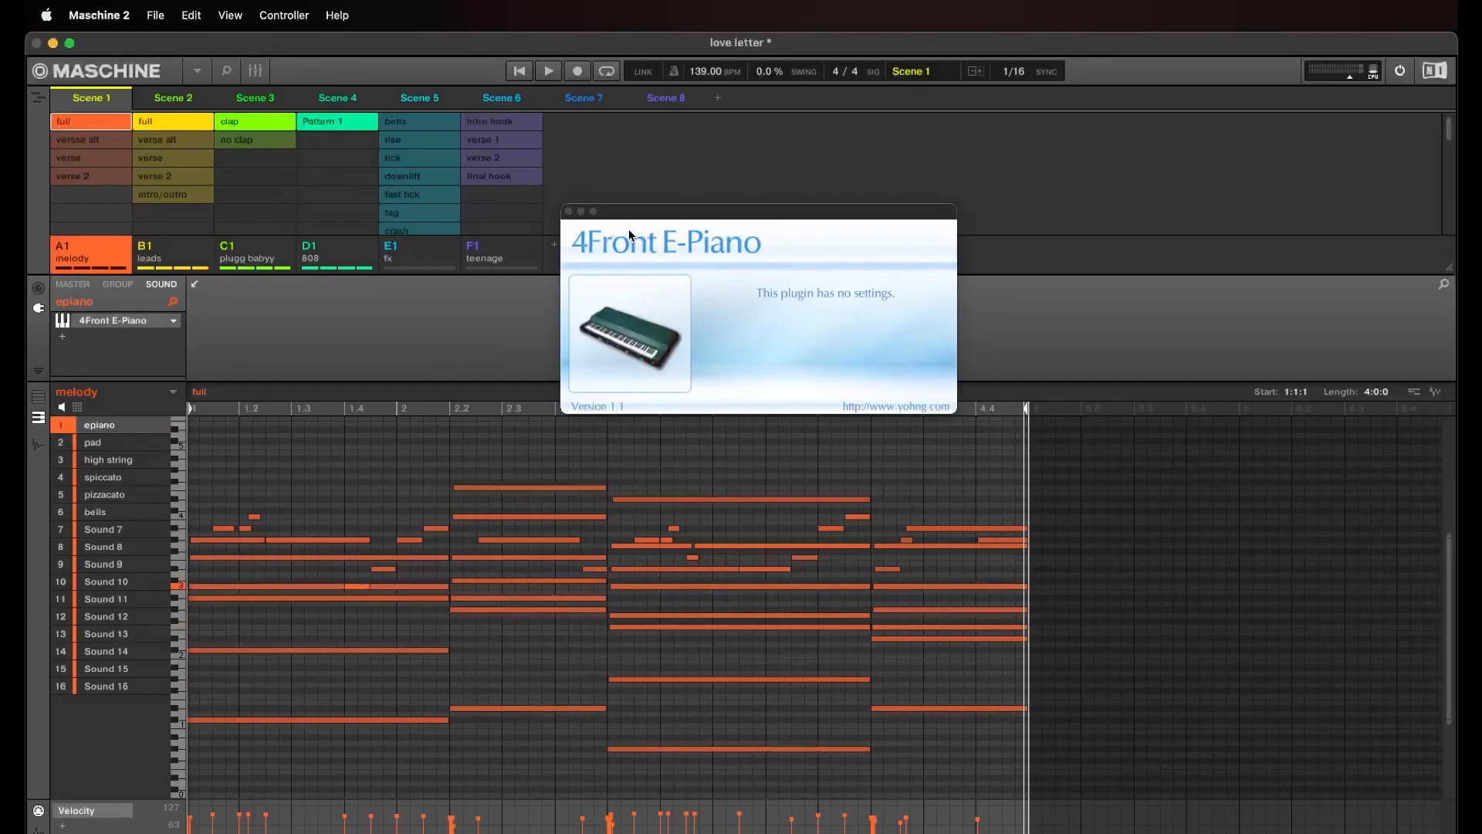
Close the 4Front E-Piano window and audition the epiano sound soloed within the soloed melody group
click(570, 211)
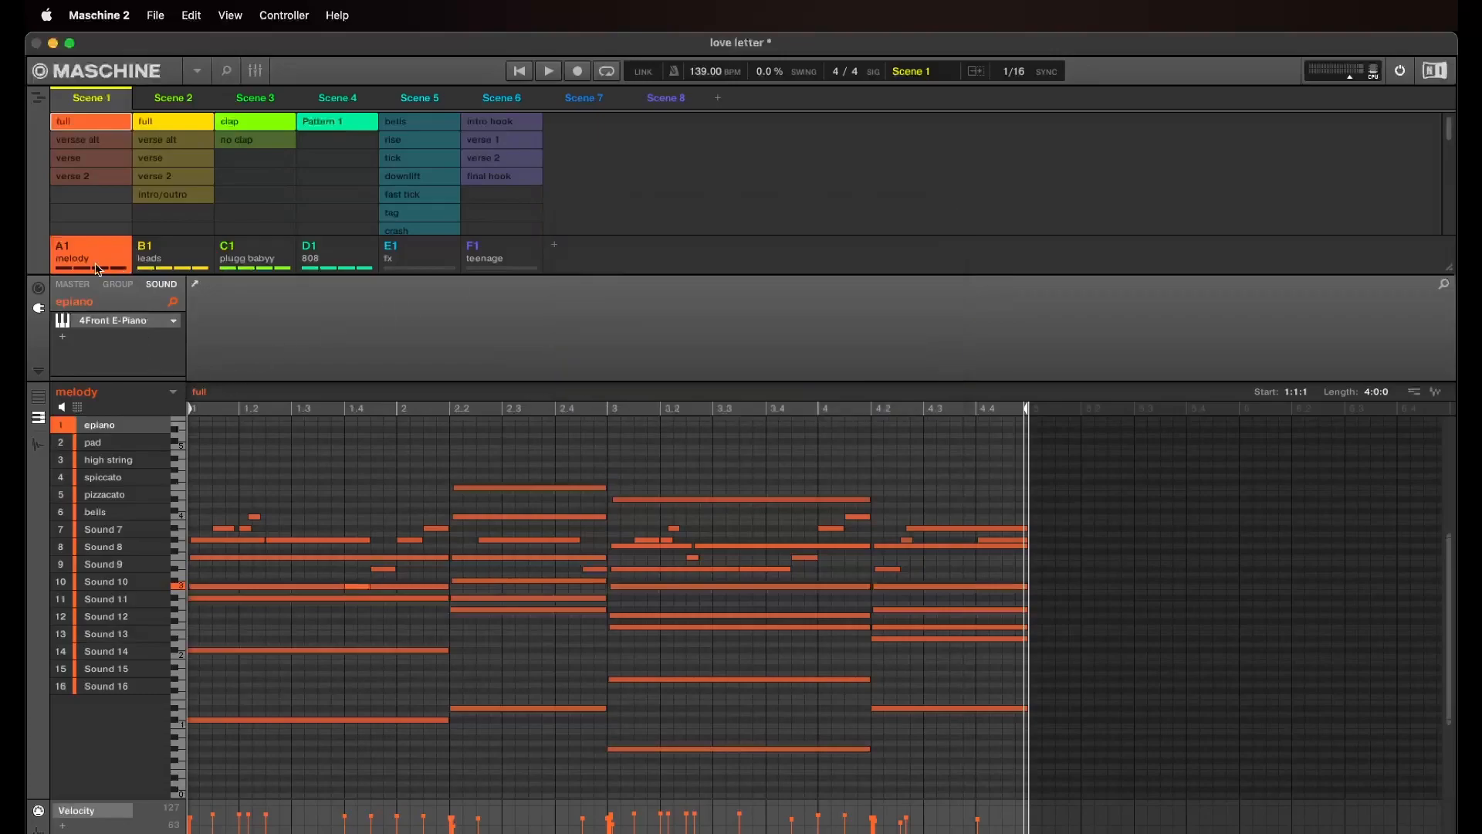
right_click(62, 247)
right_click(62, 425)
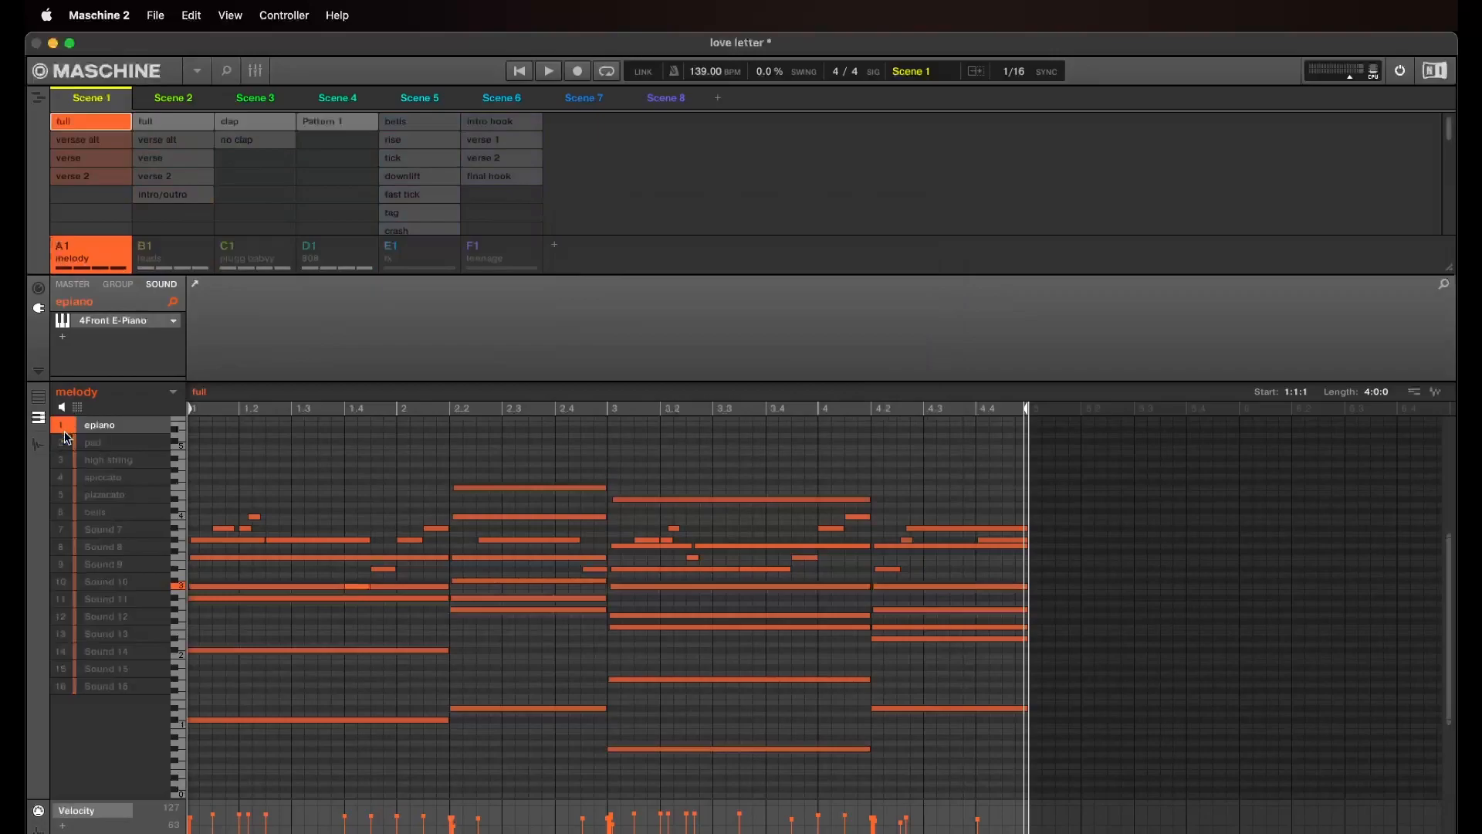
key(space)
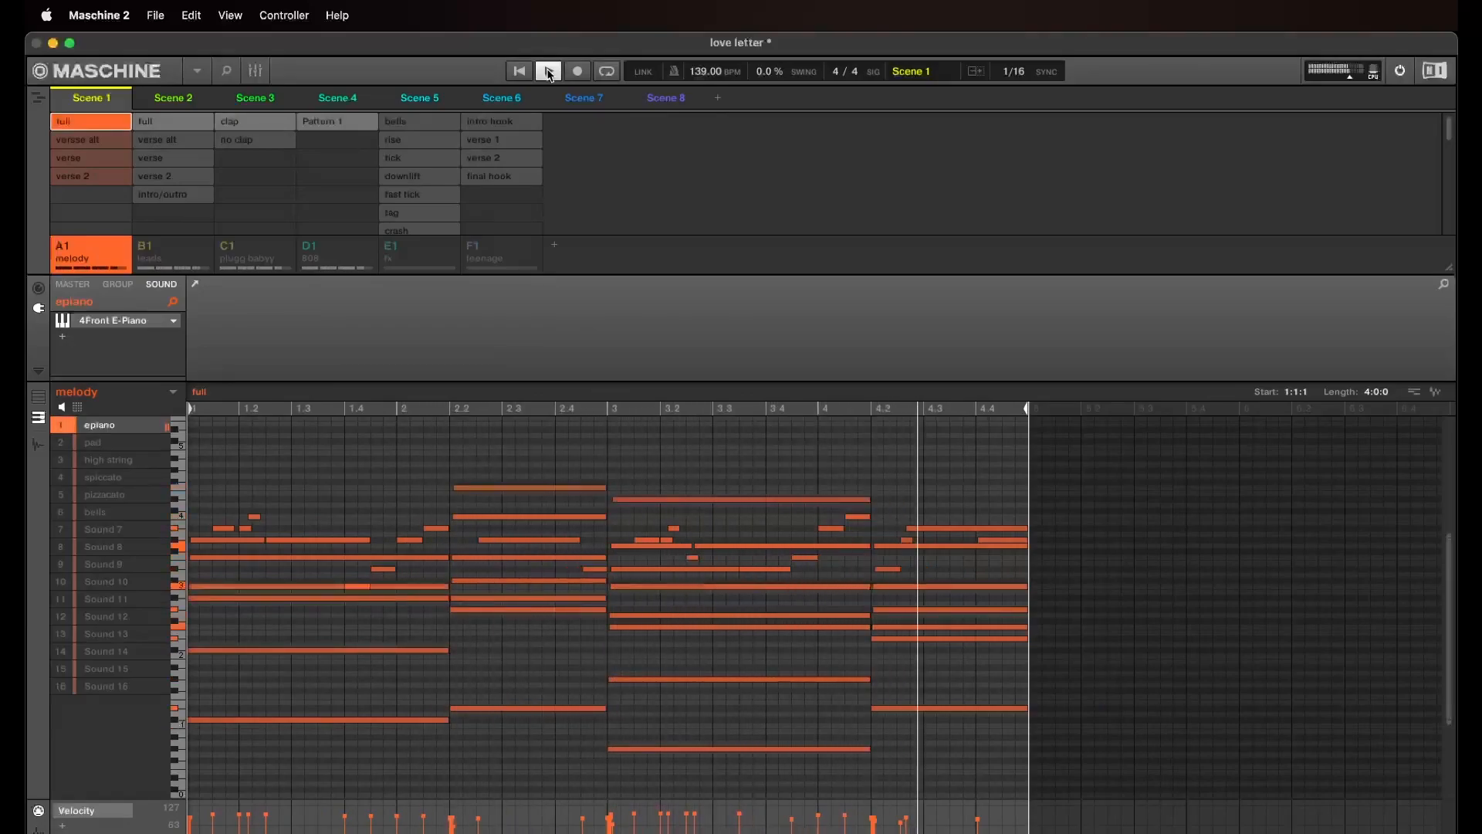
Inspect the pad sound's Purity instrument and audition the pad on its own in the melody group
click(132, 444)
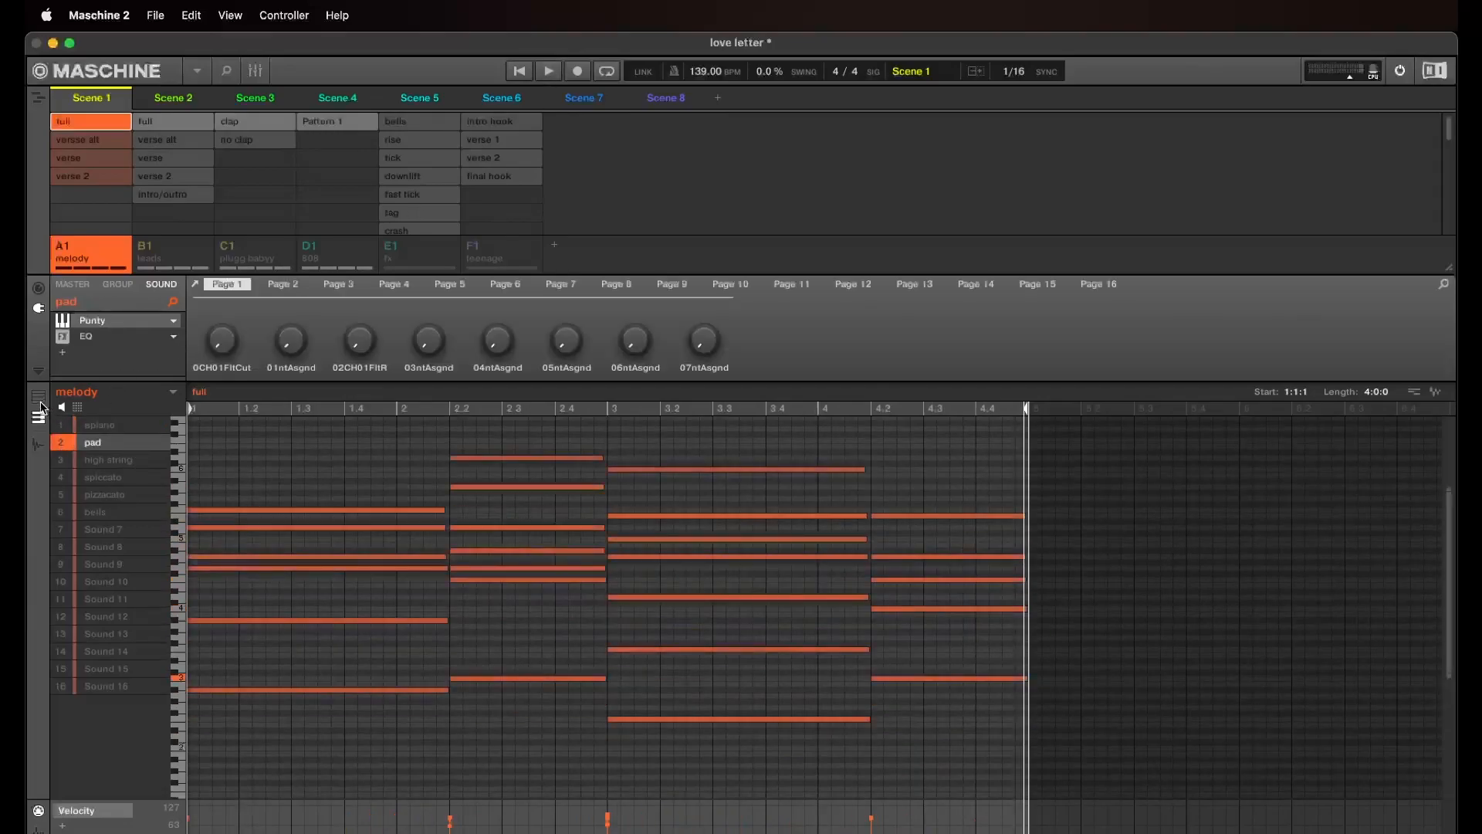
click(196, 287)
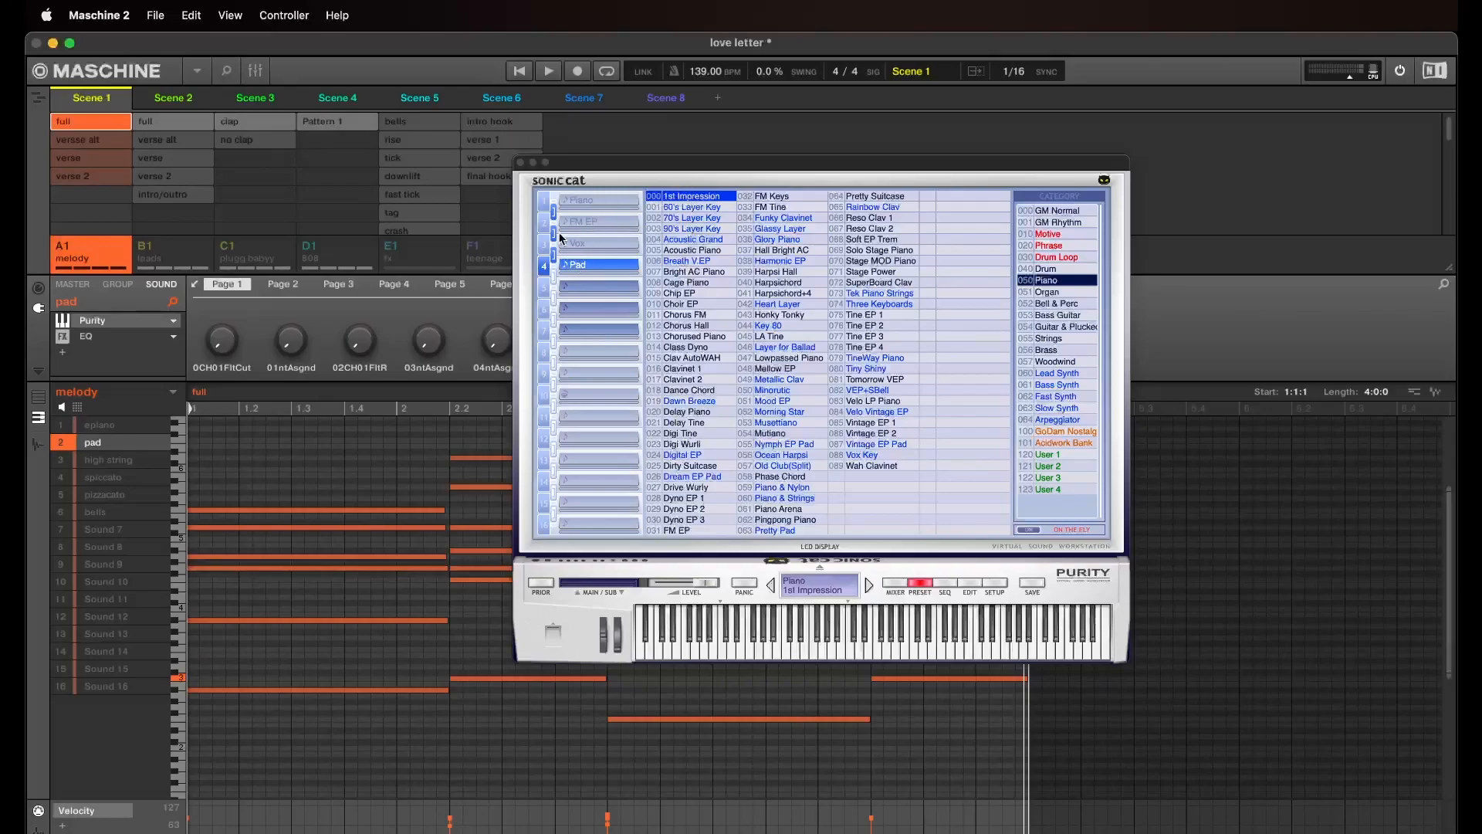
click(521, 162)
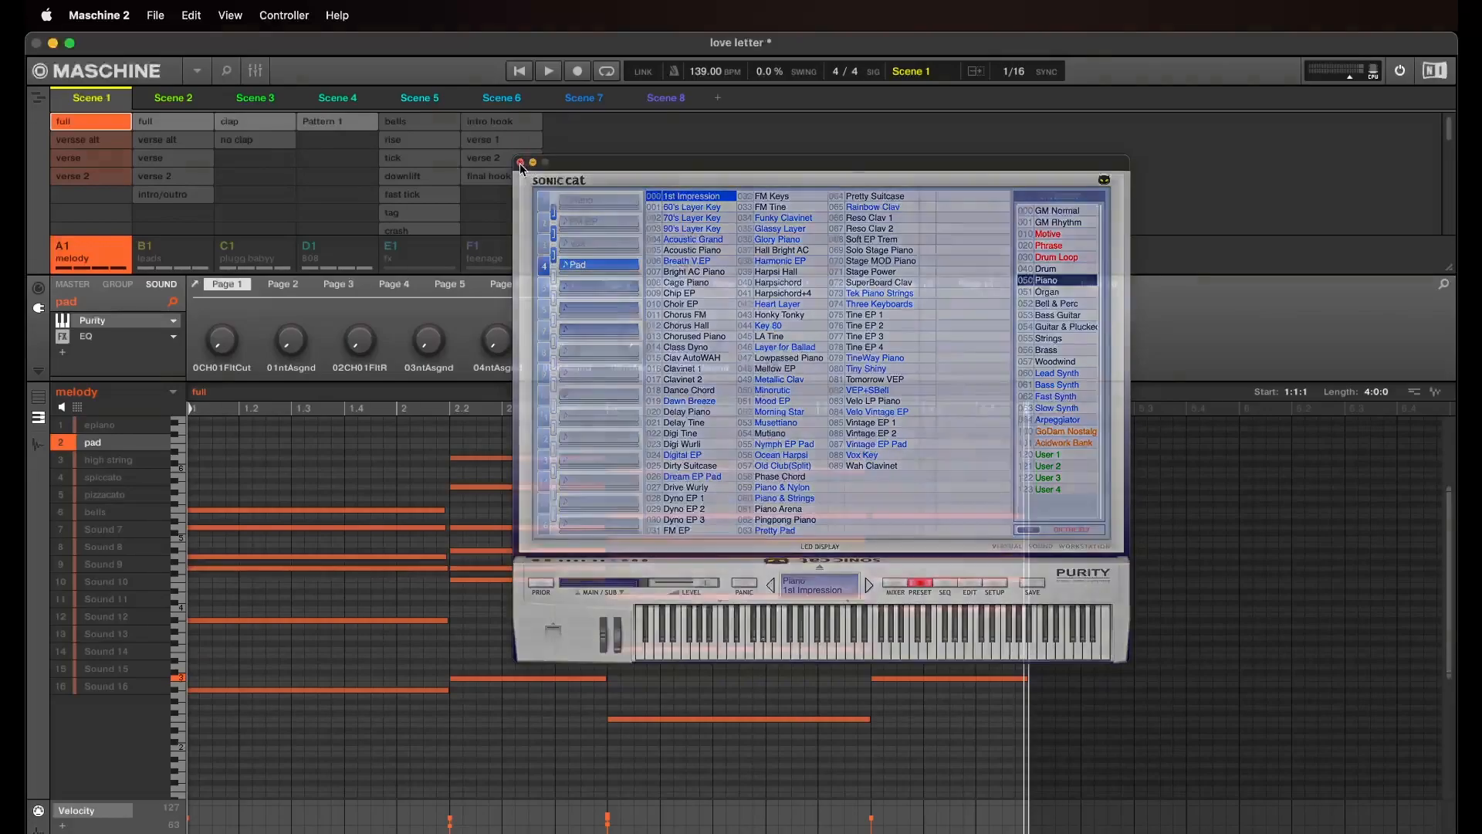
click(548, 71)
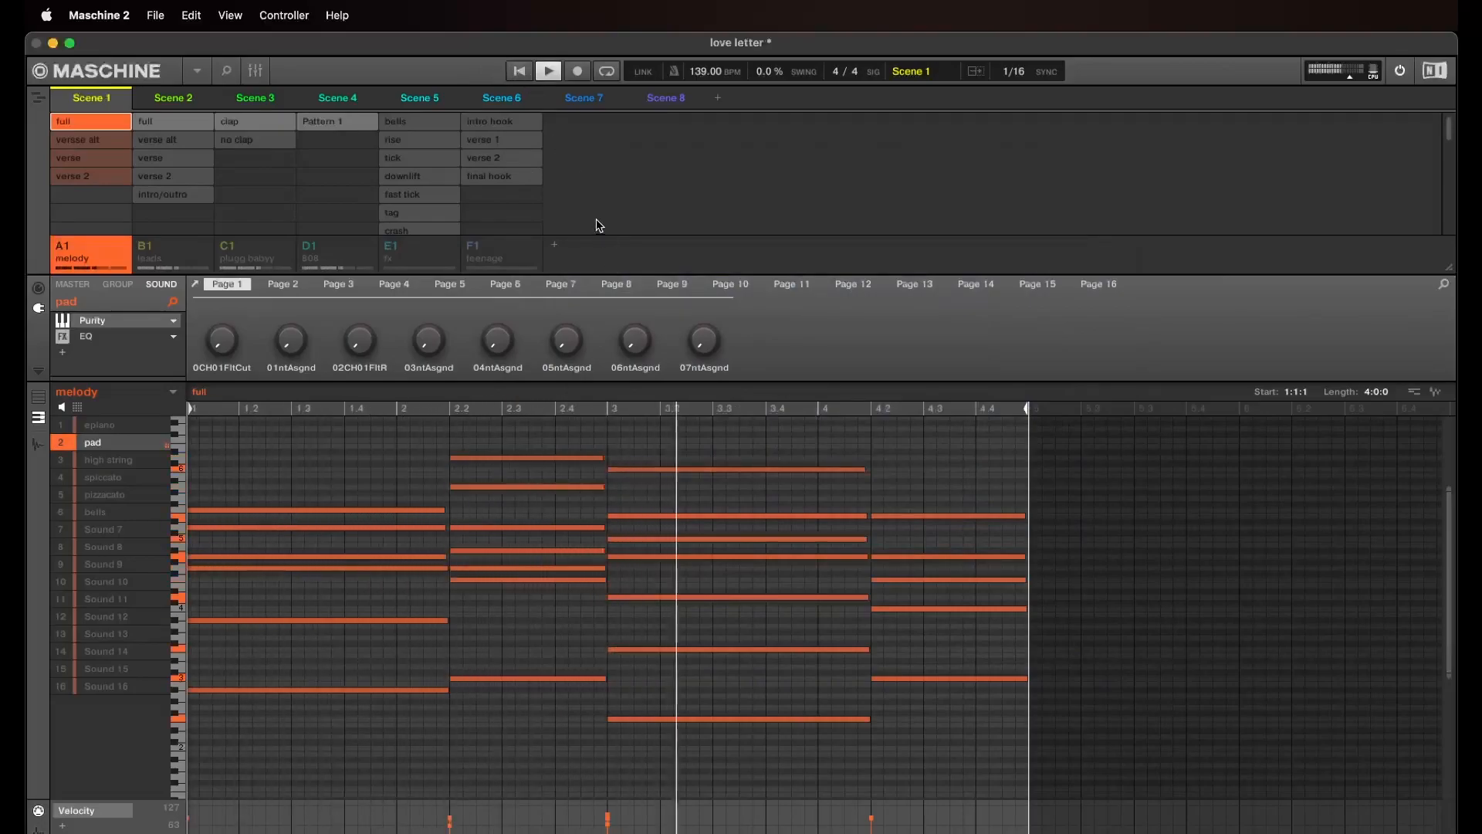
click(551, 74)
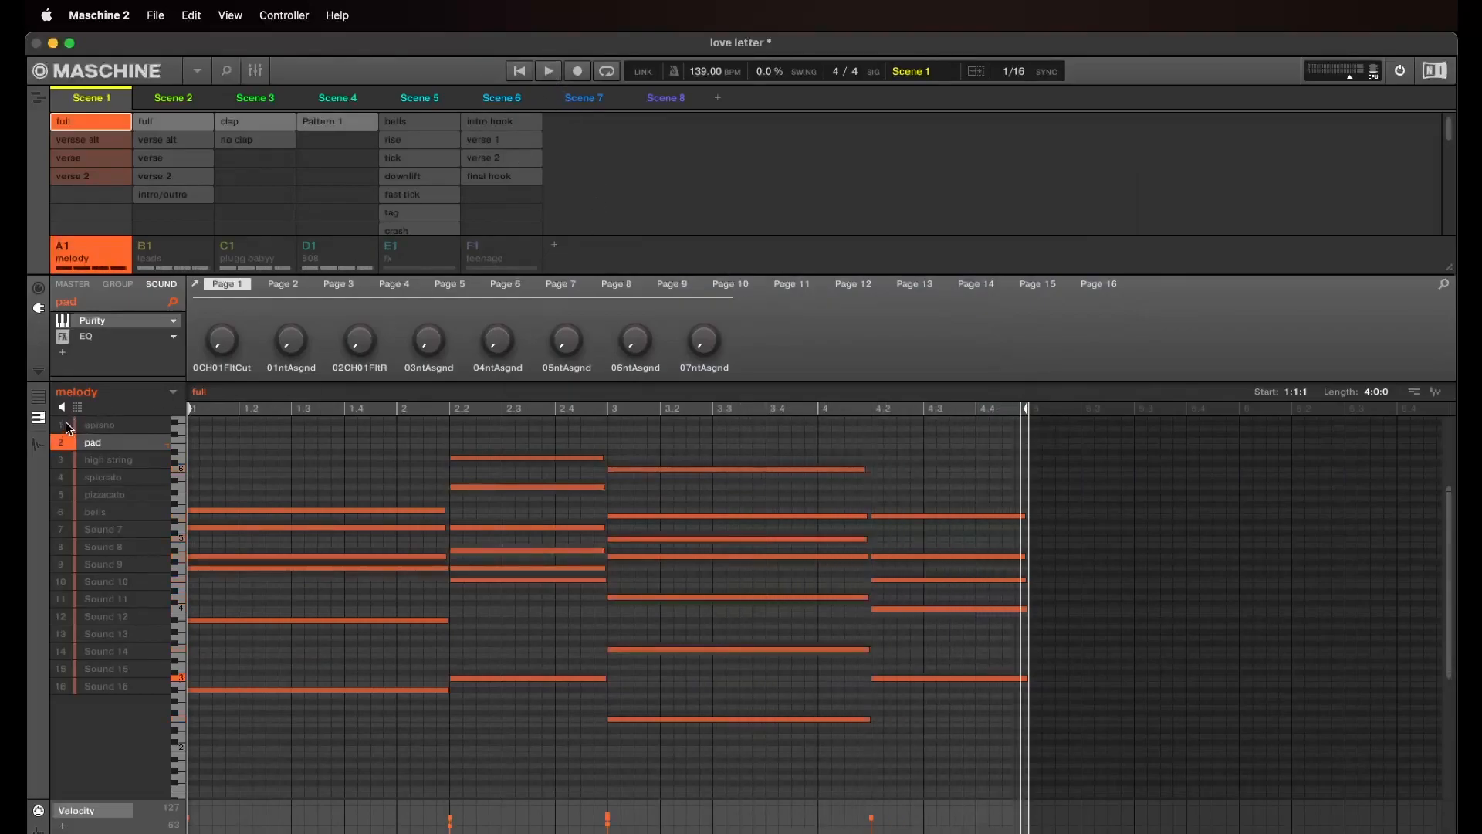
Bring the epiano sound back in and play it together with the pad from the start of the pattern
click(67, 429)
click(522, 72)
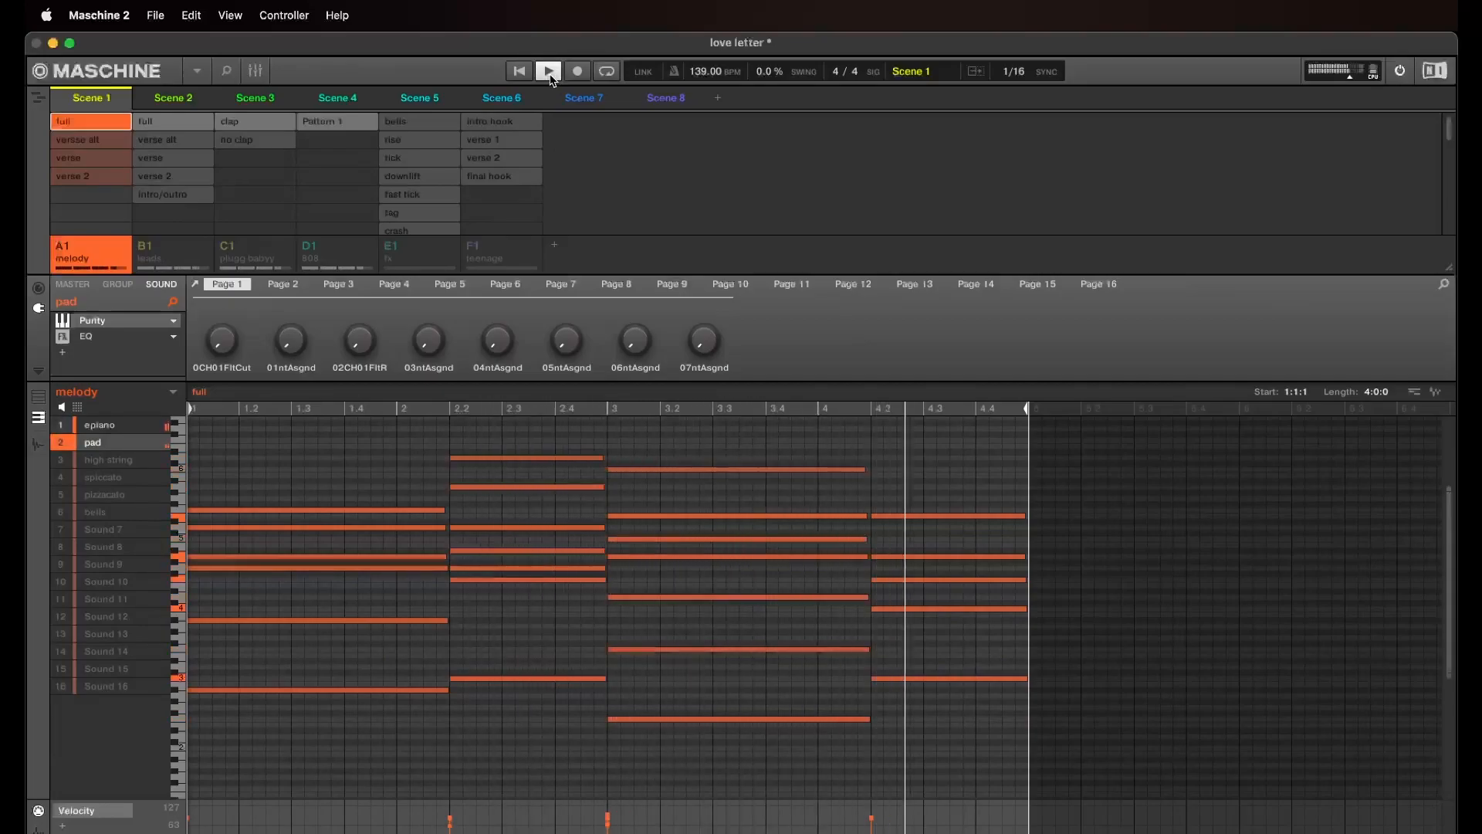
click(550, 76)
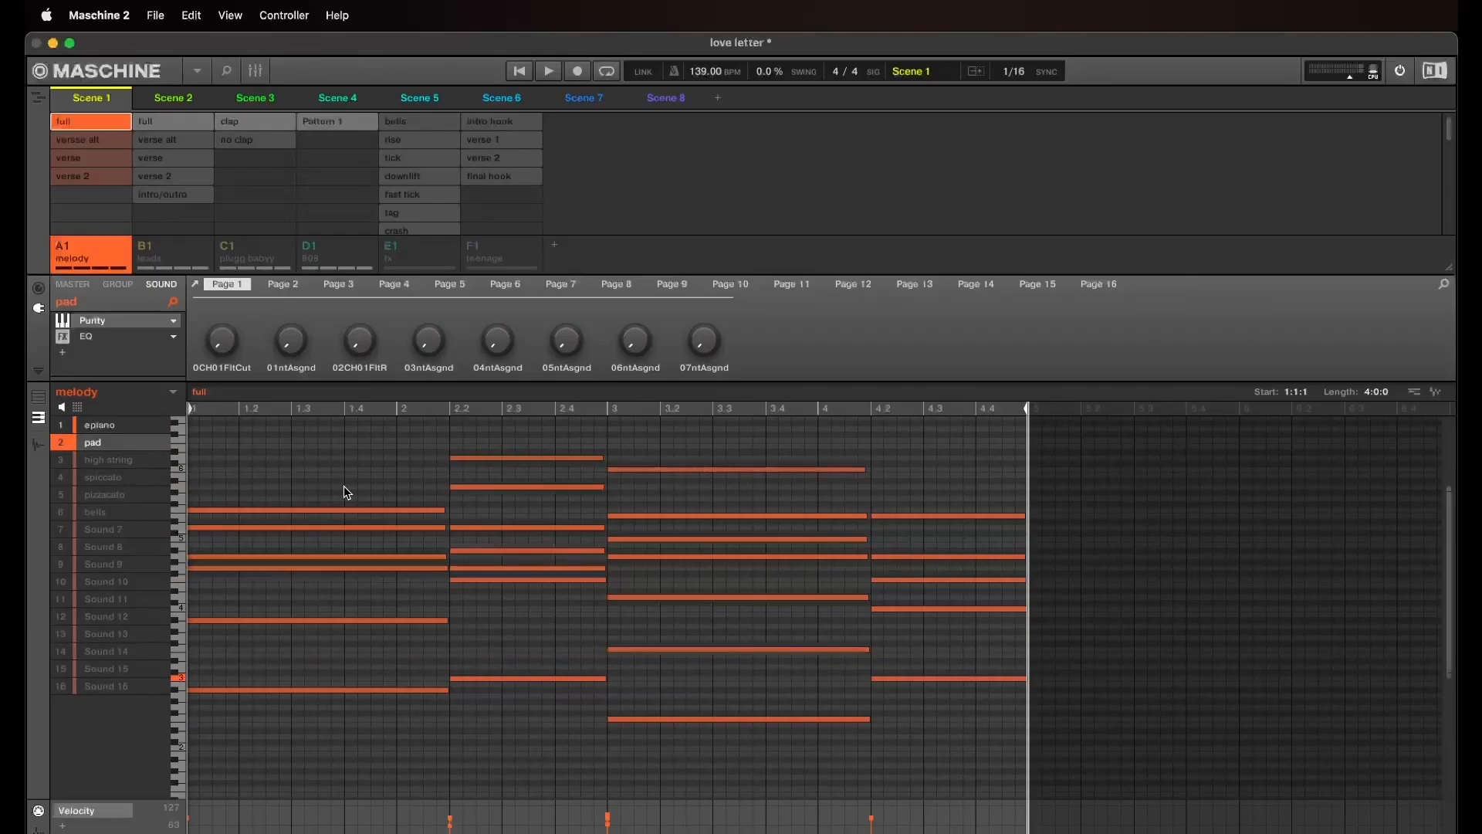
Show the high string sound's notes and Purity preset, and audition it soloed from the pattern start
click(40, 398)
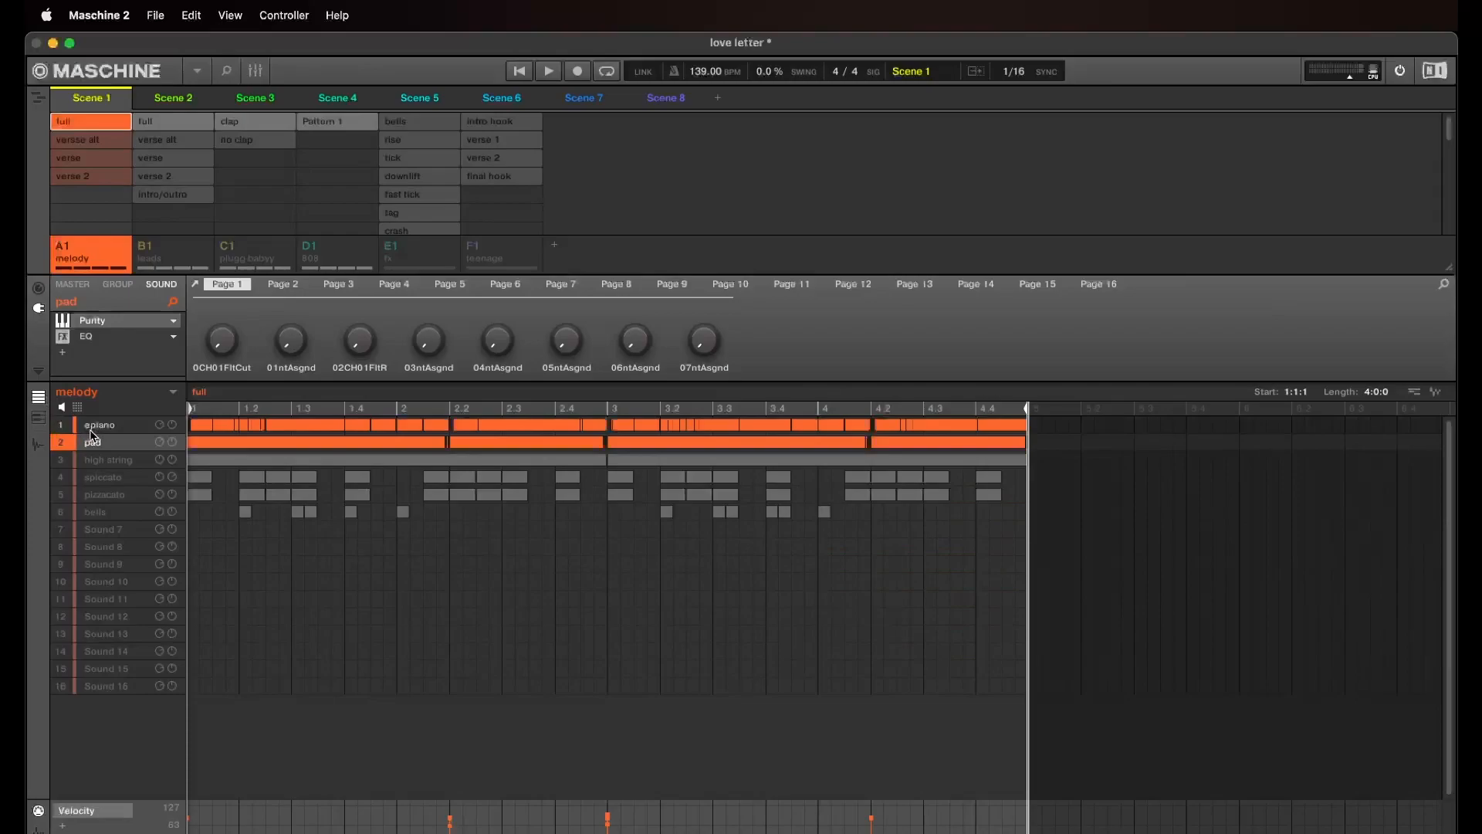
click(95, 462)
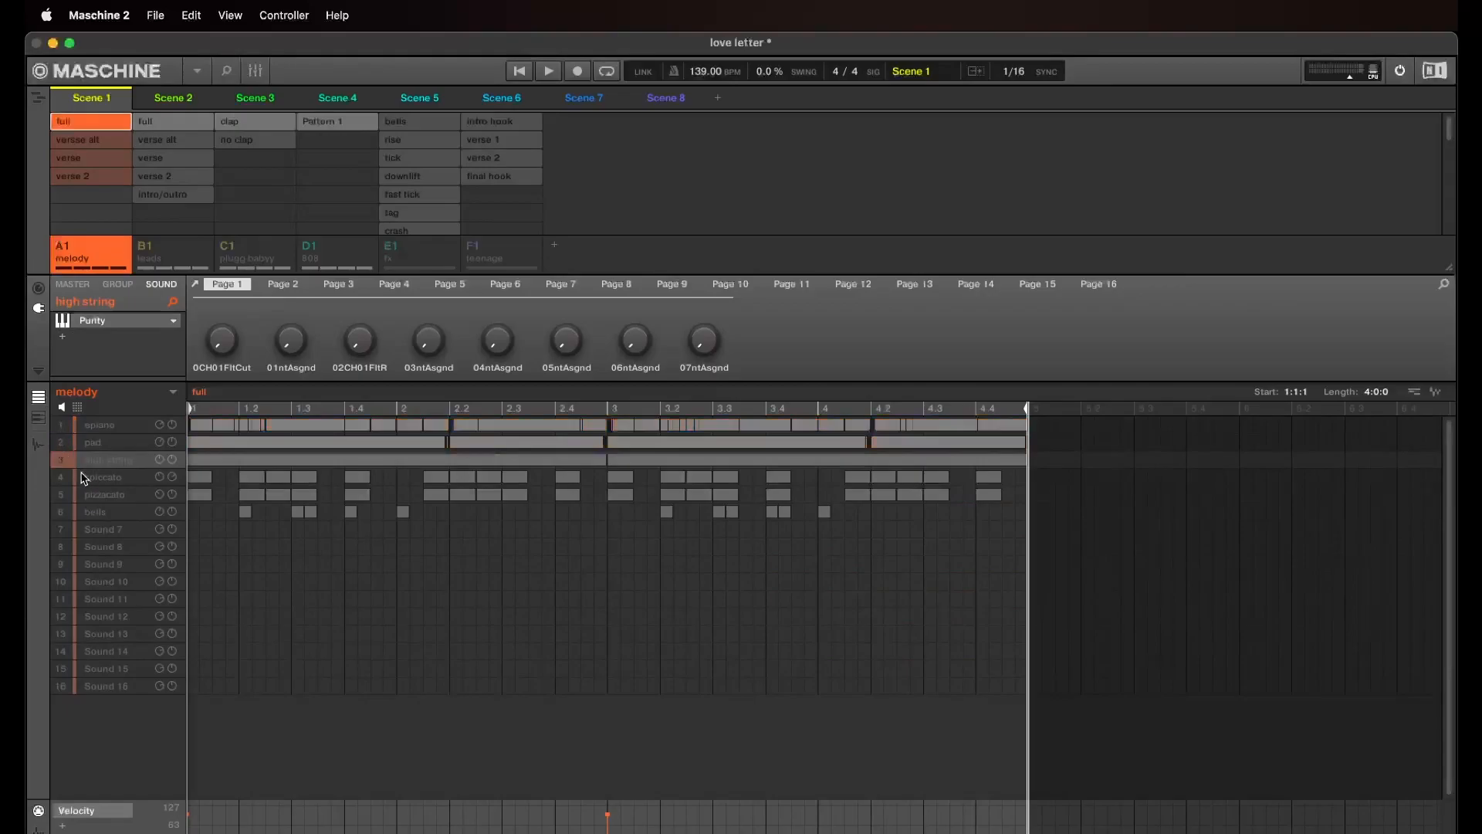
click(37, 417)
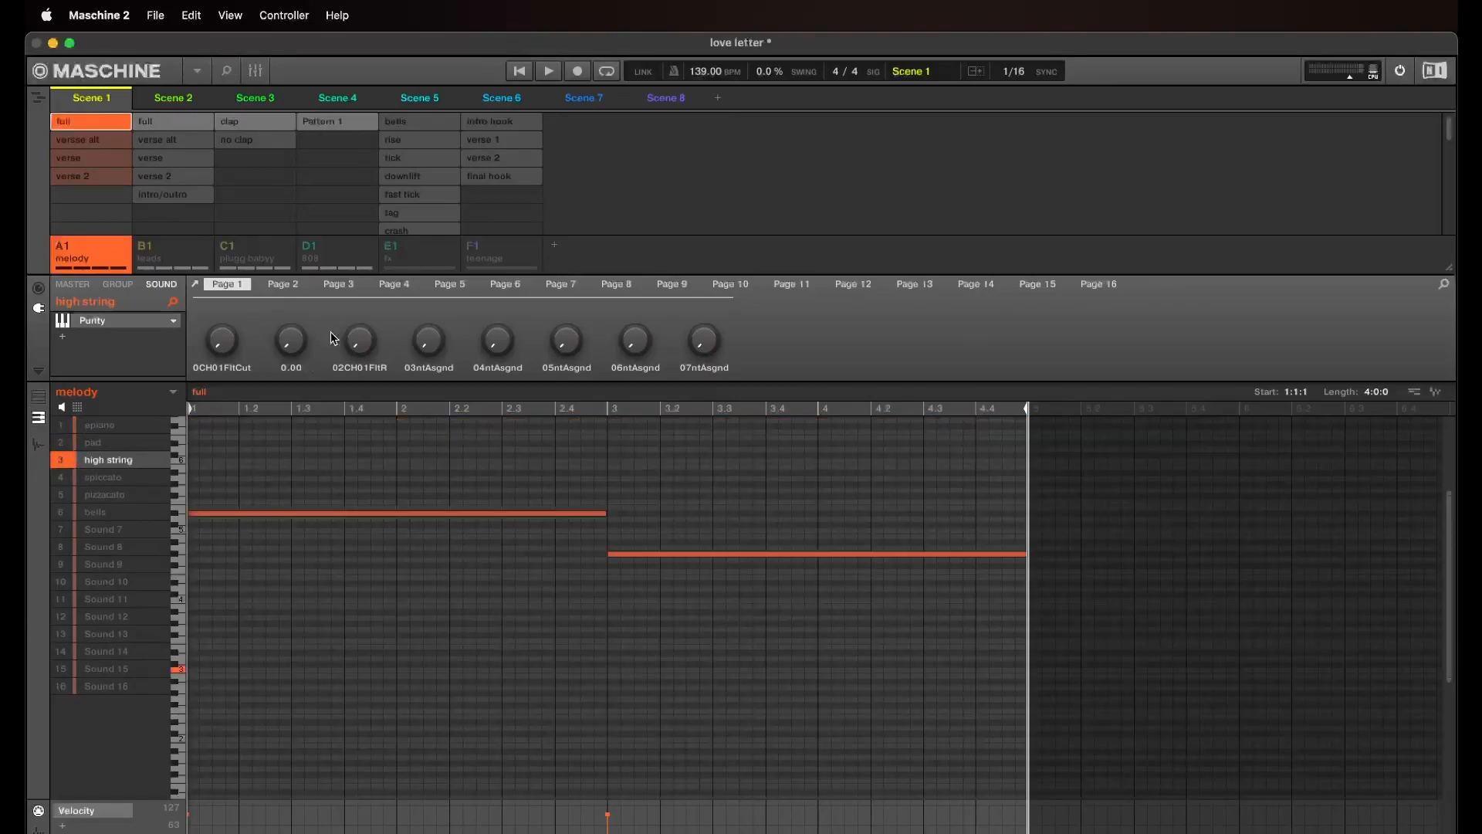
click(198, 285)
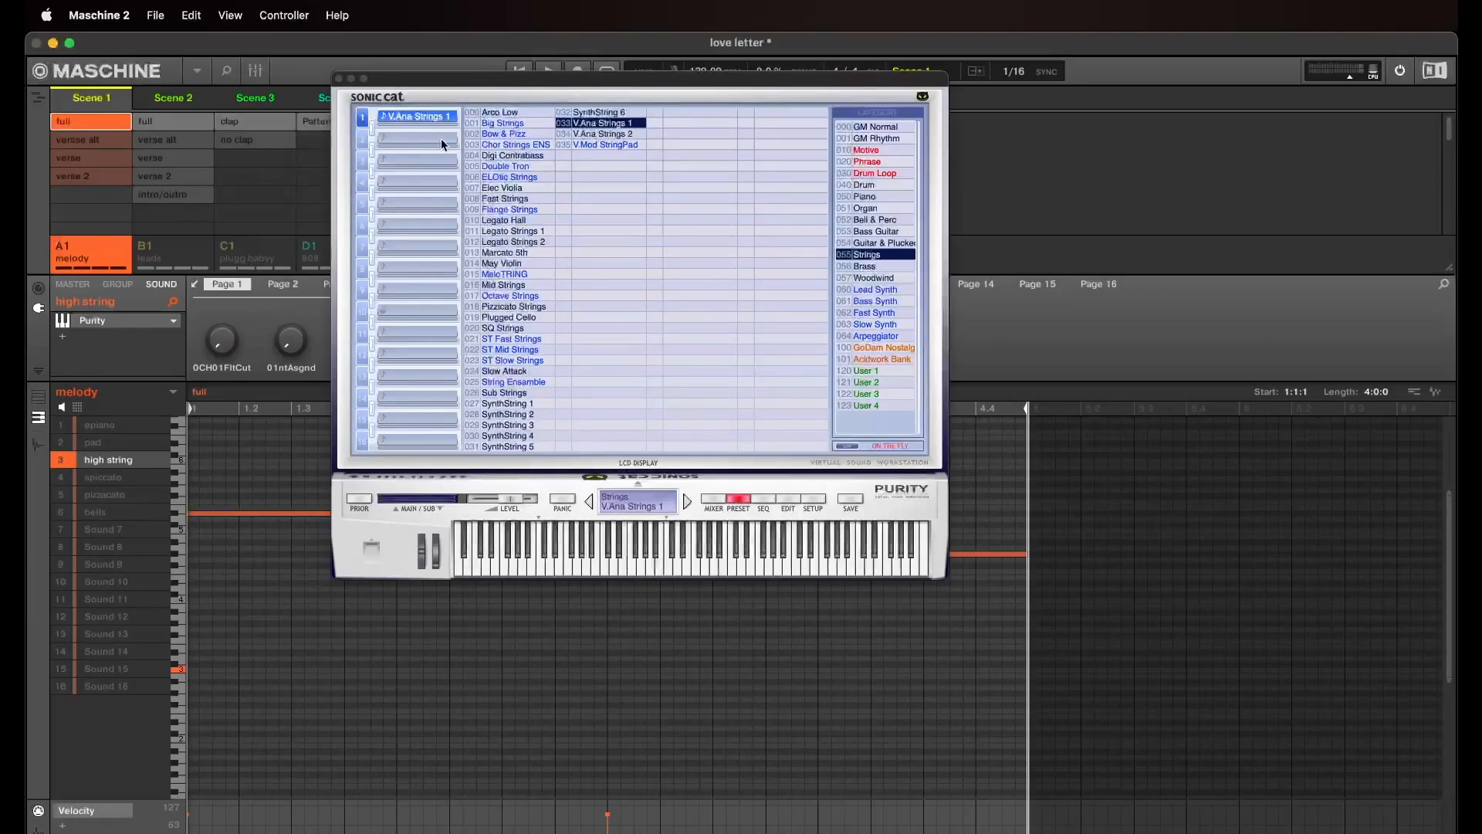
click(339, 79)
click(520, 72)
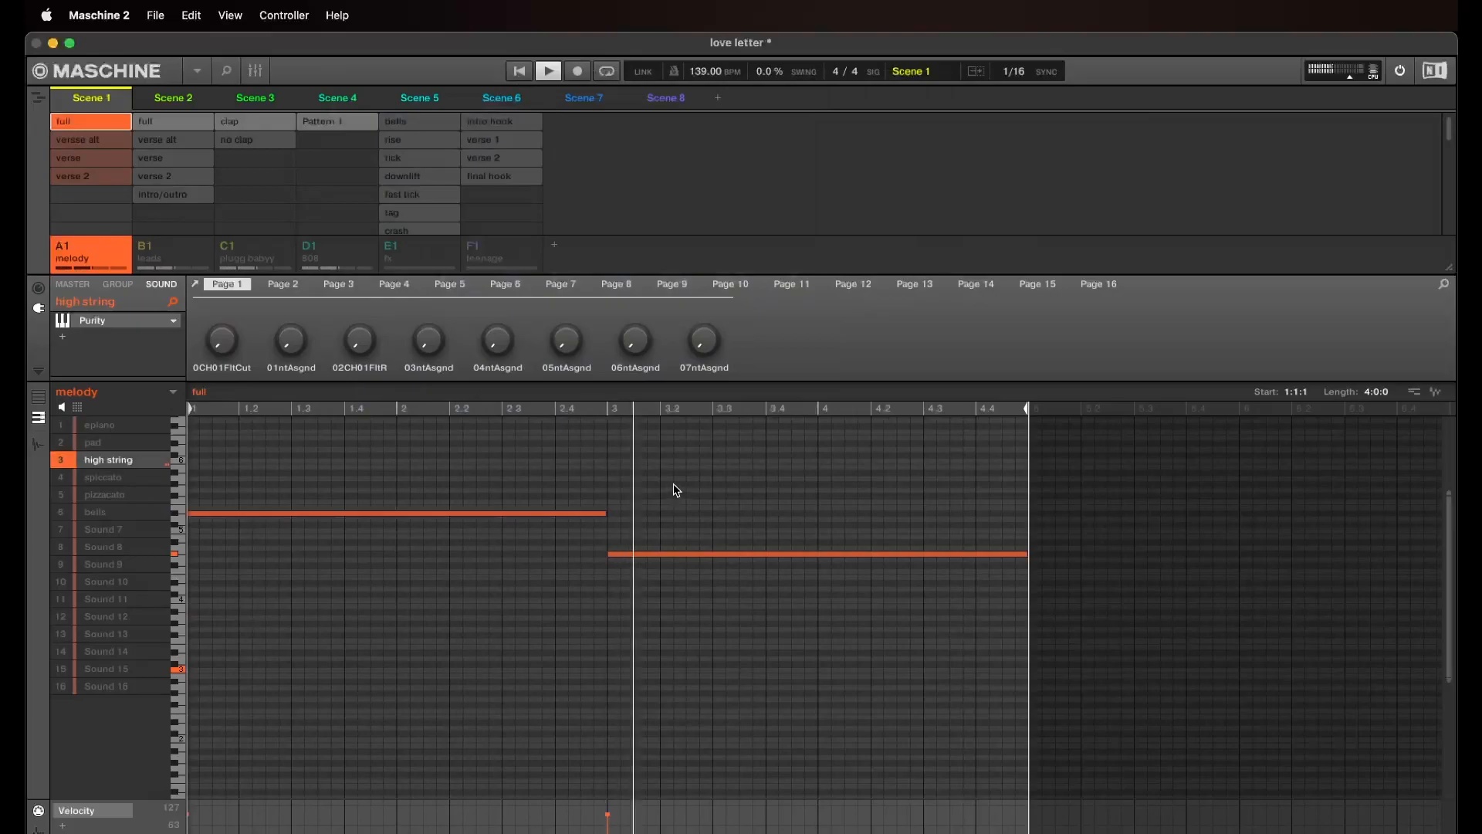
click(551, 72)
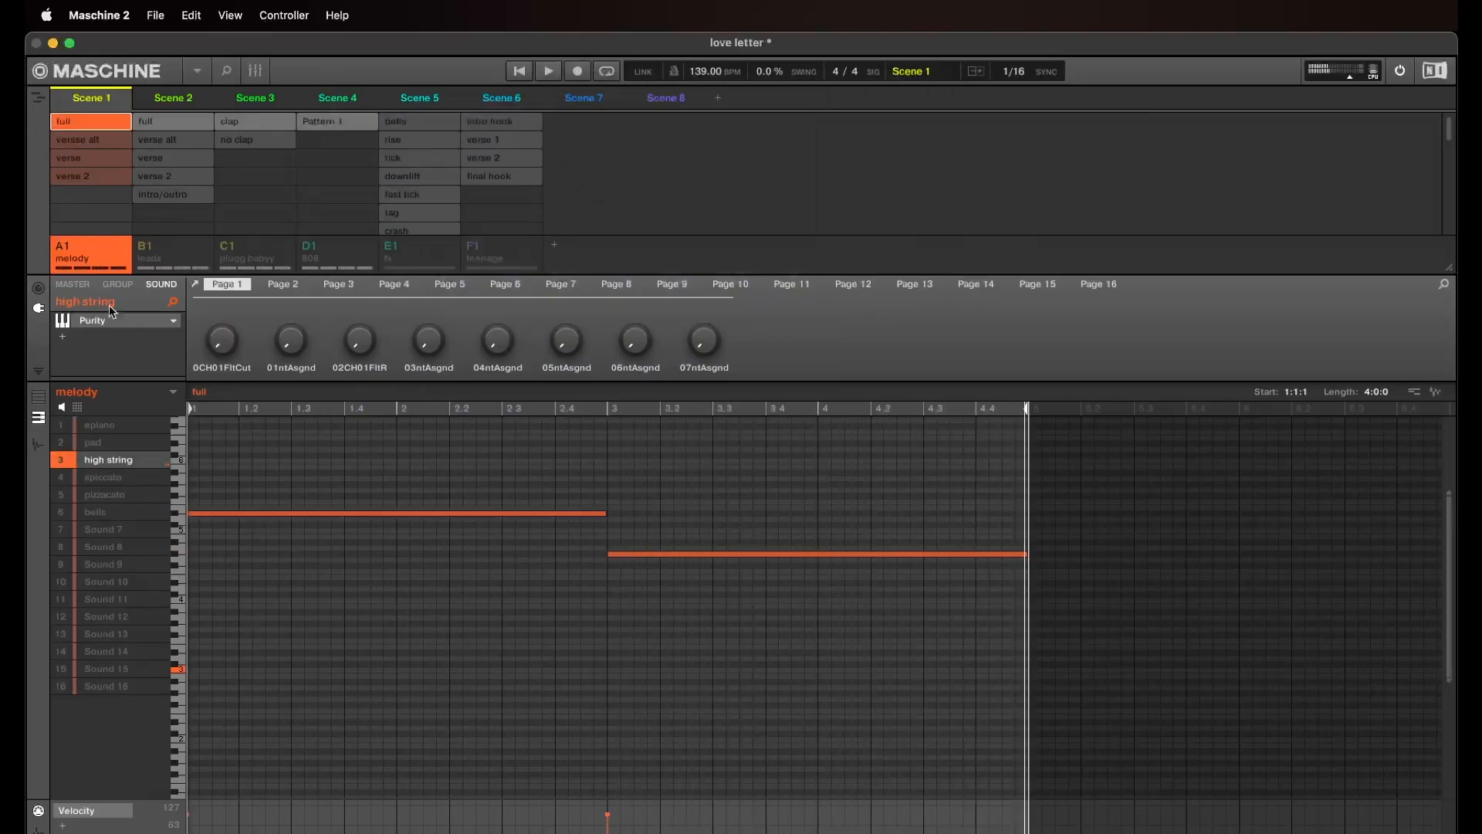
Inspect the spiccato sound's BBC Symphony Orchestra instrument and audition its part soloed
click(119, 485)
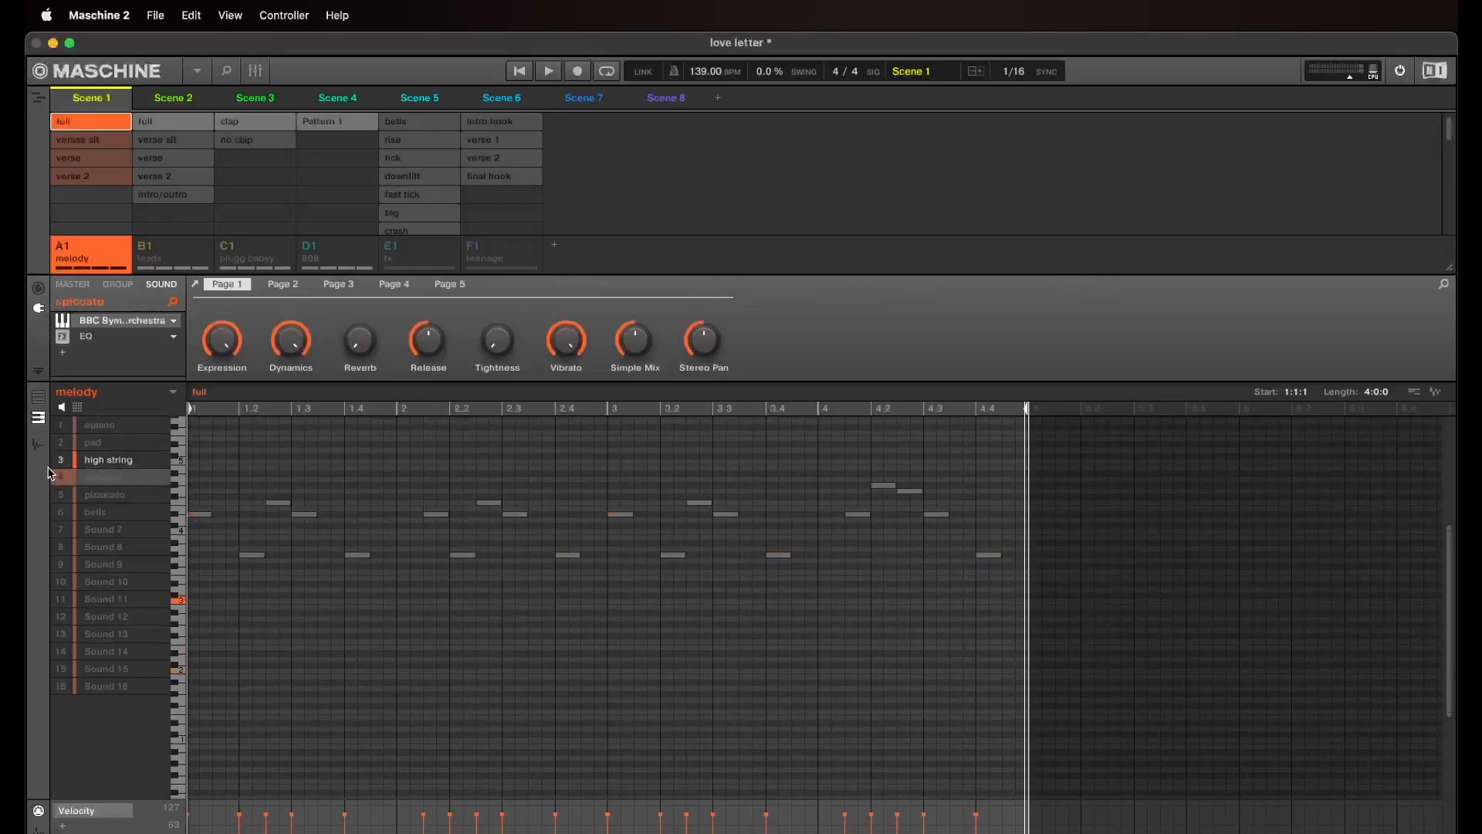
click(197, 287)
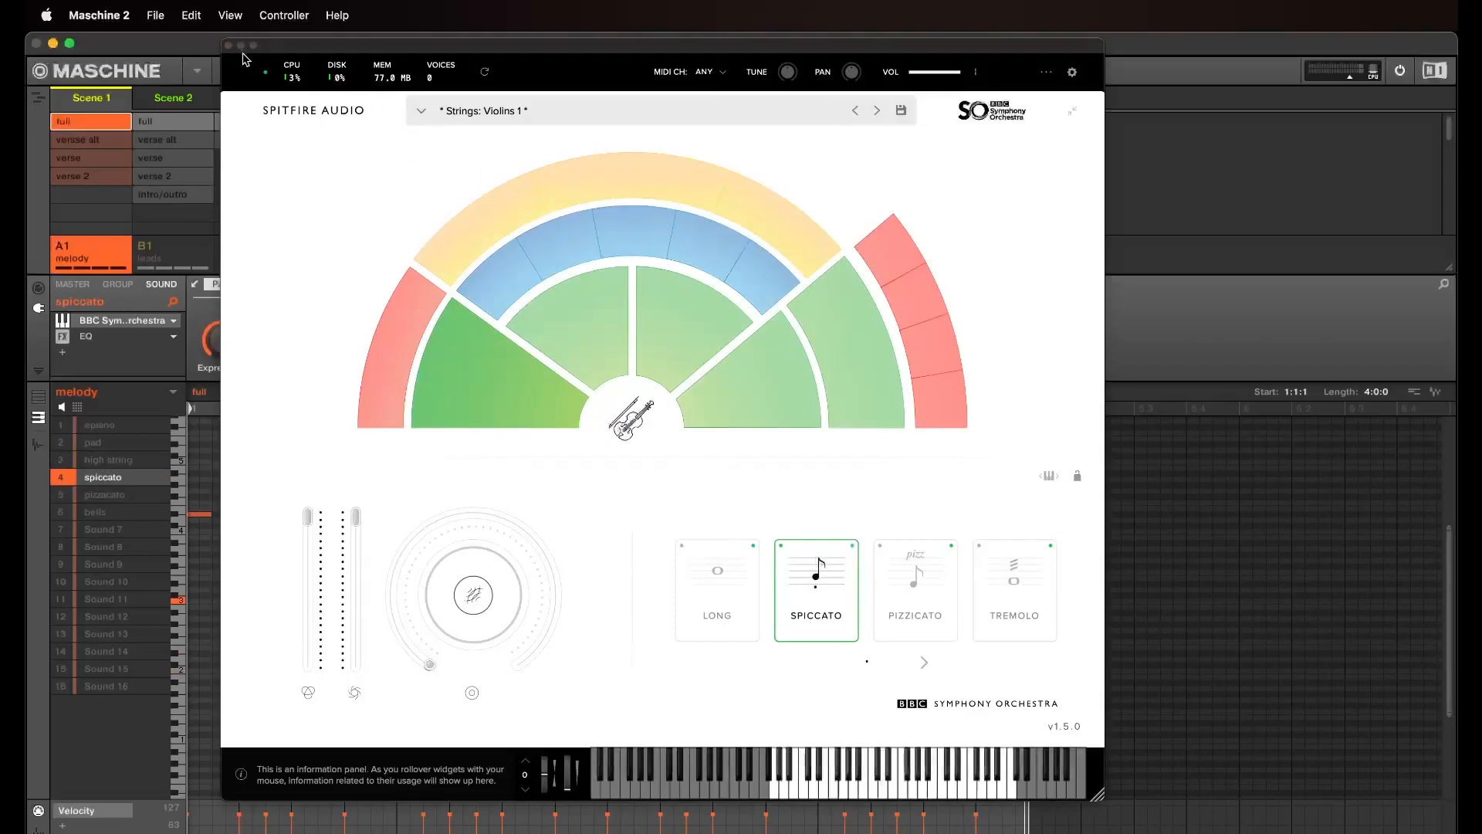
click(228, 46)
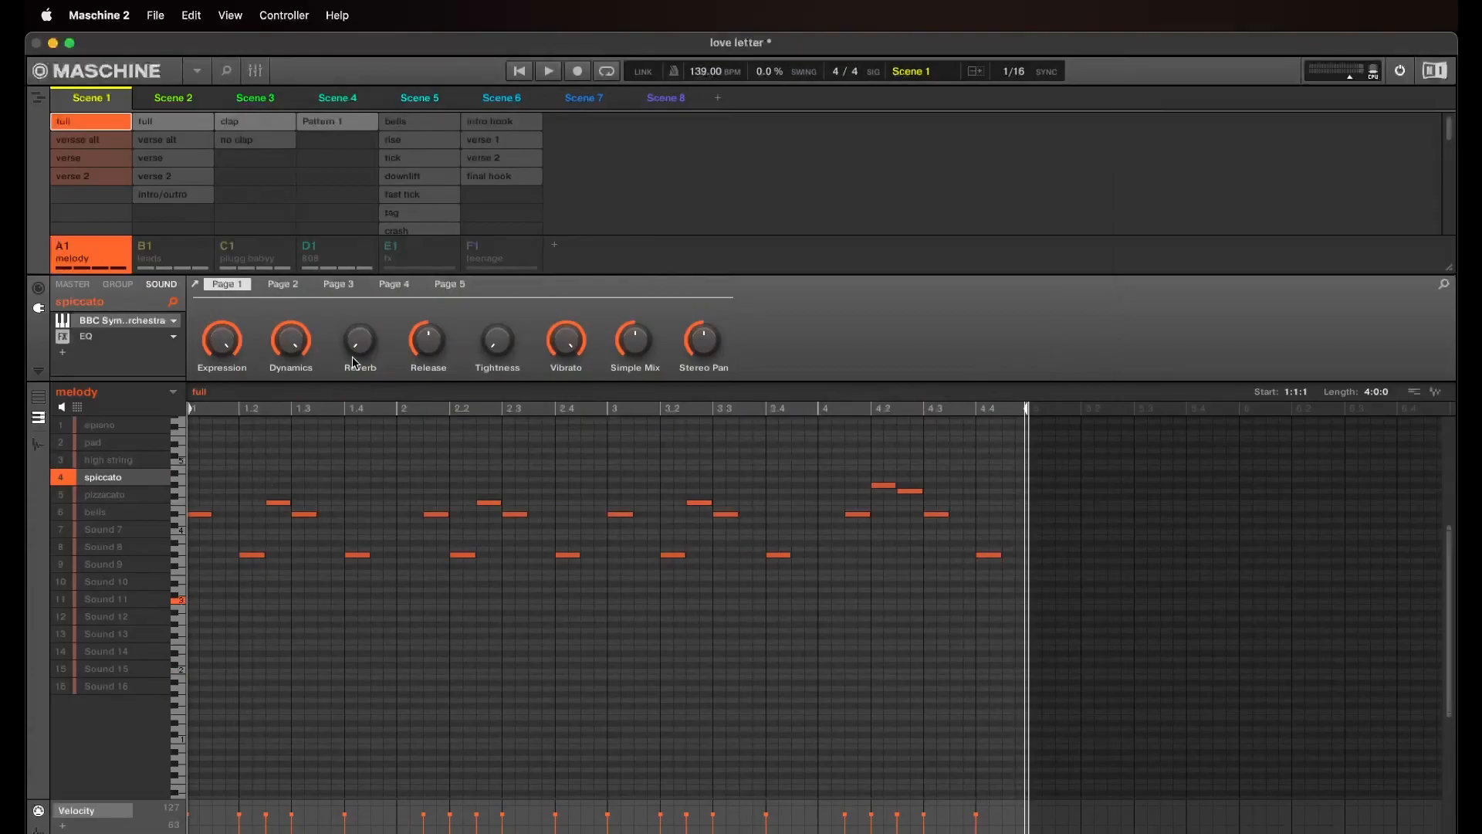
click(541, 77)
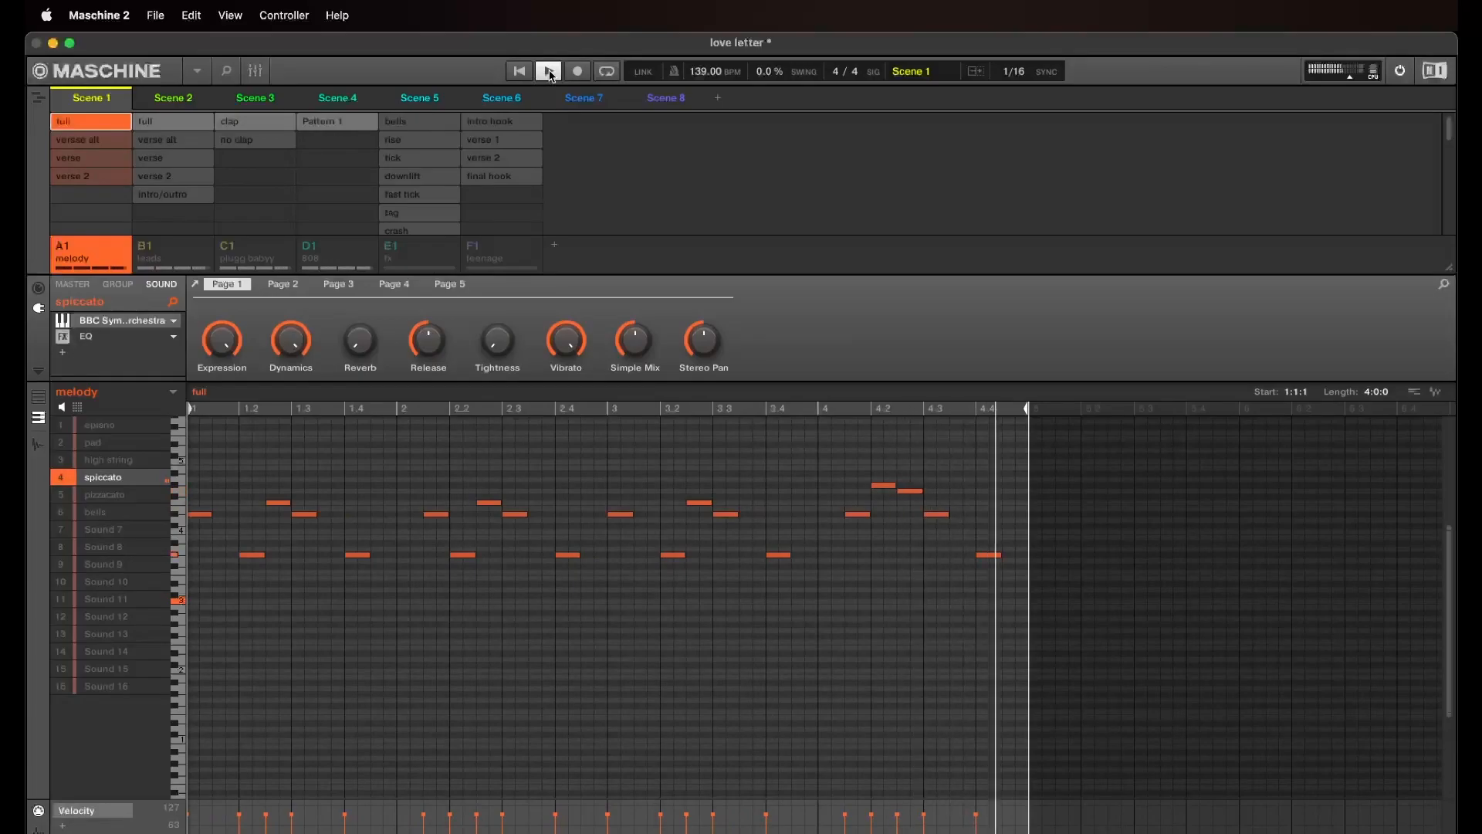
Inspect the pizzacato sound's Purity preset and audition its part soloed from the pattern start
click(59, 491)
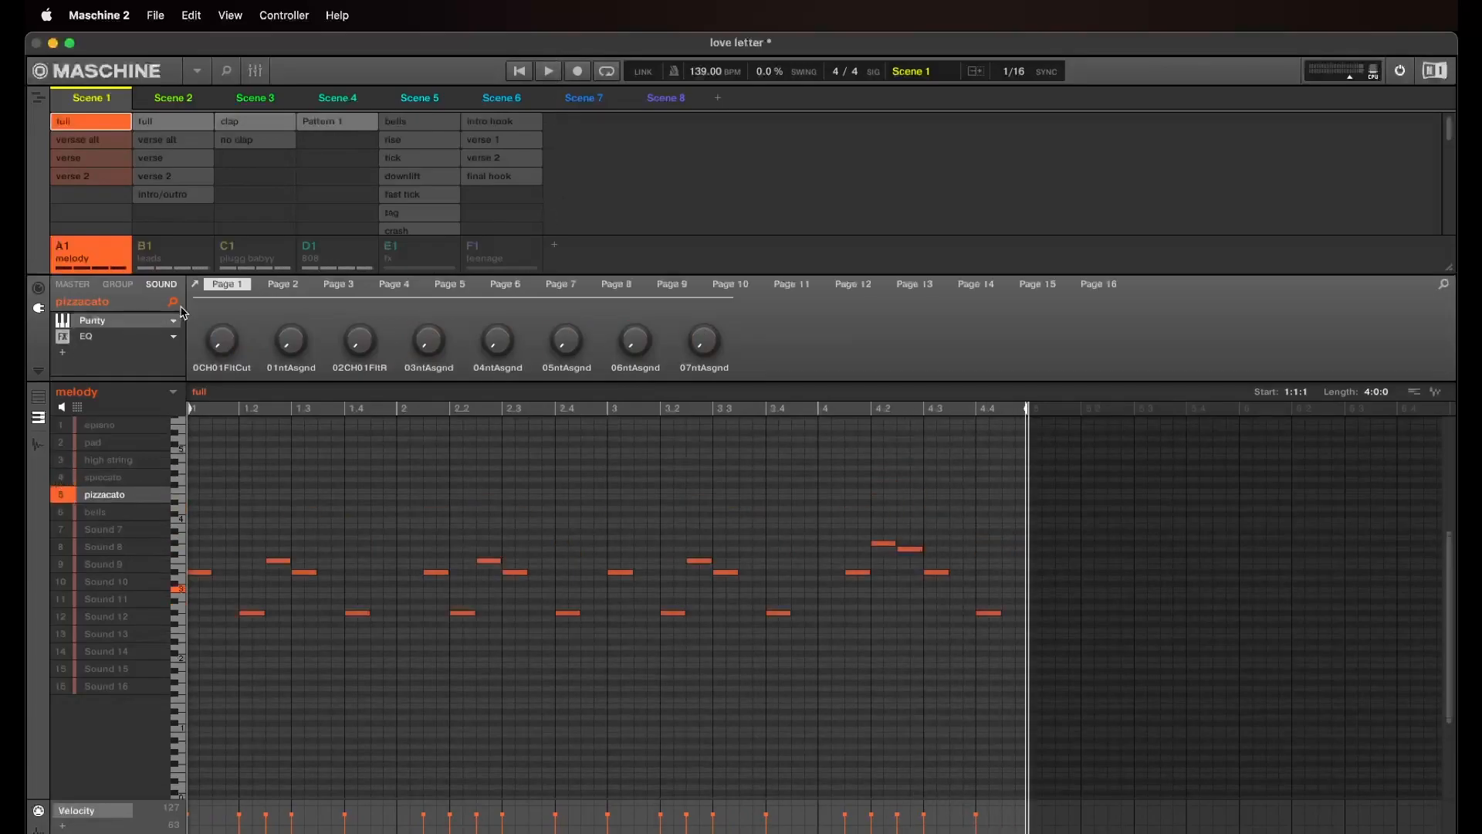
click(196, 285)
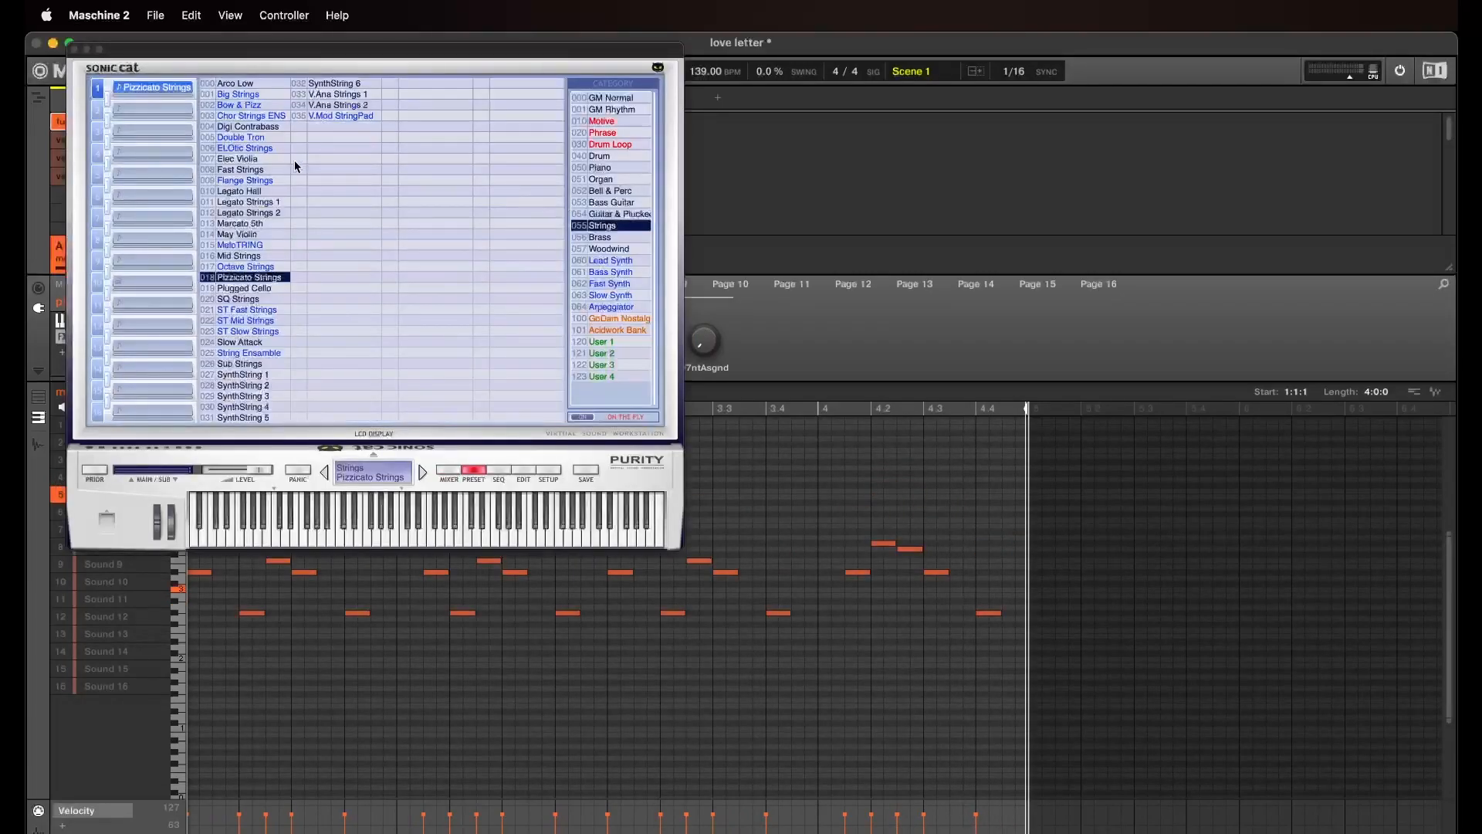
click(75, 50)
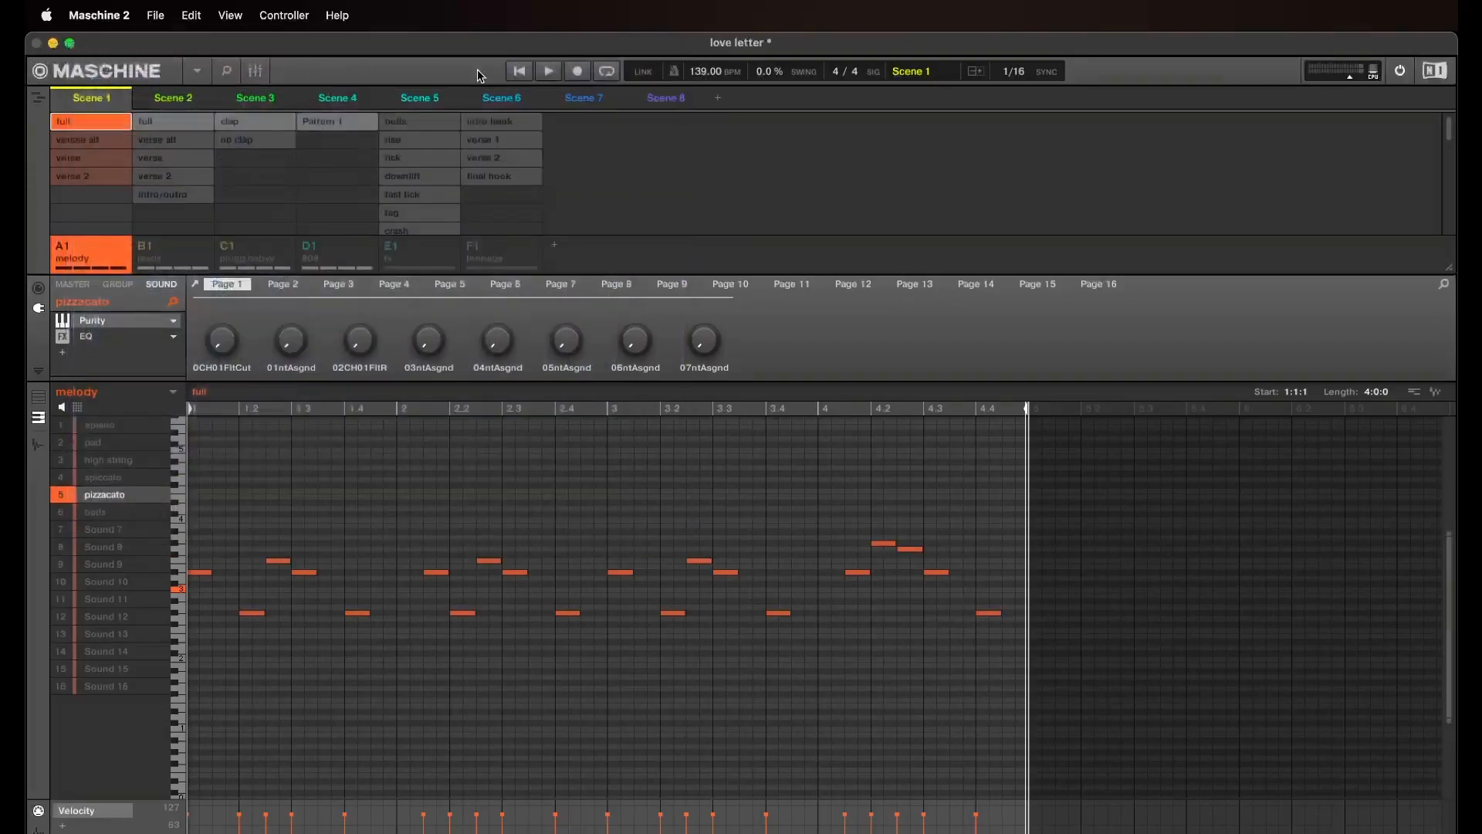
click(521, 71)
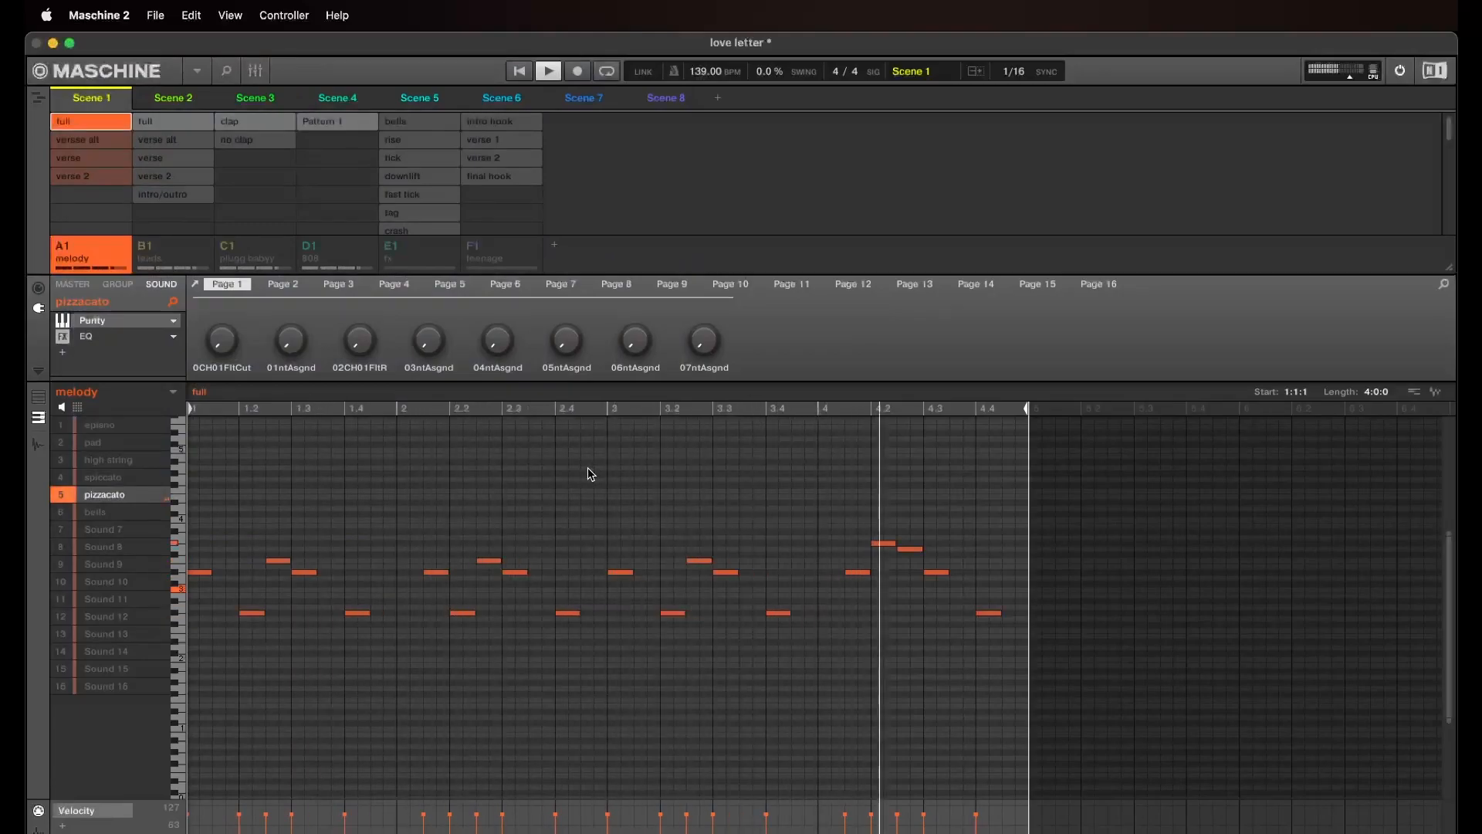
key(space)
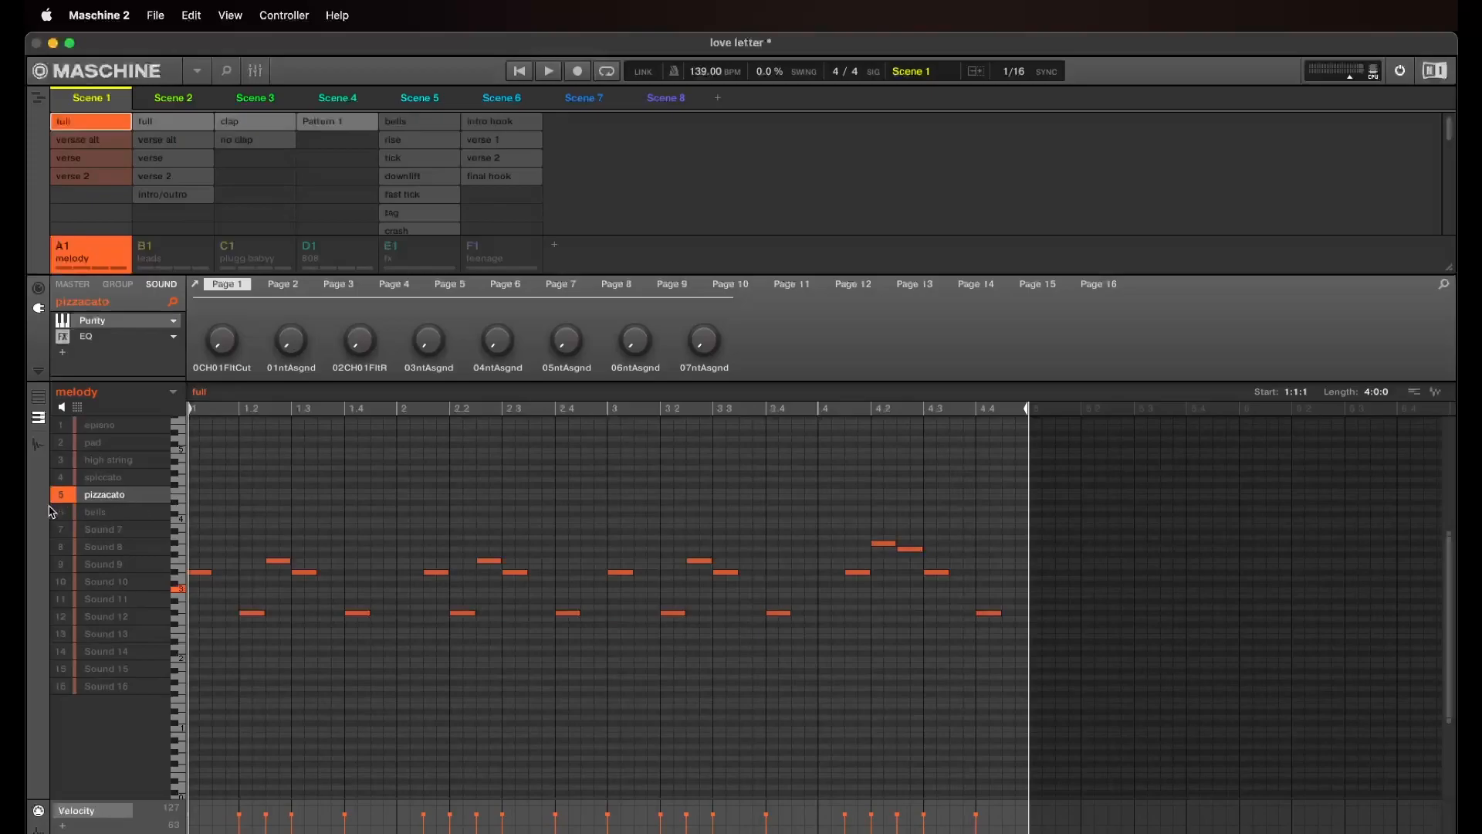
Inspect the bells sound's preset in Purity's preset list and audition the bells part soloed
click(112, 510)
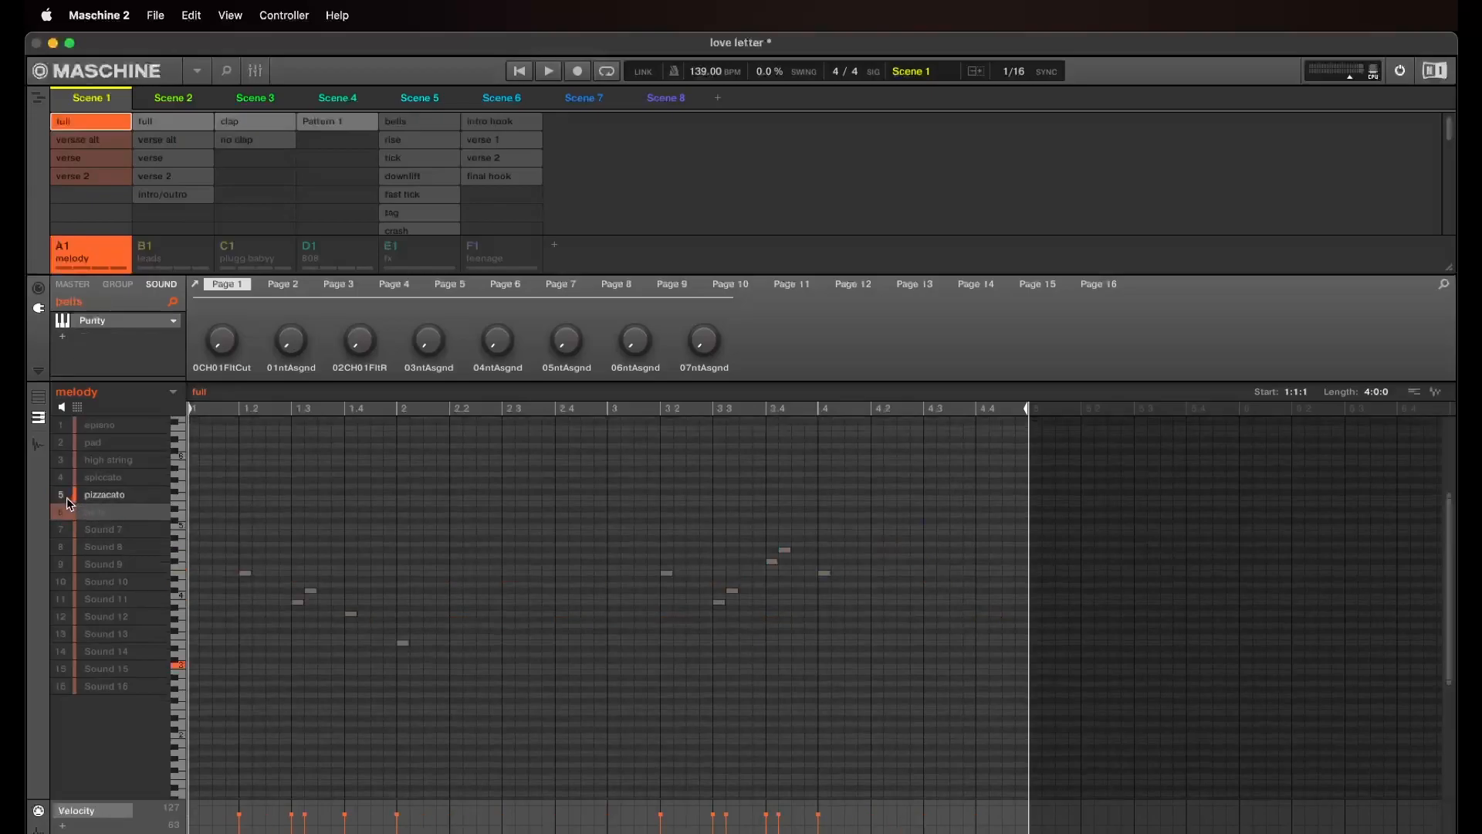
click(196, 284)
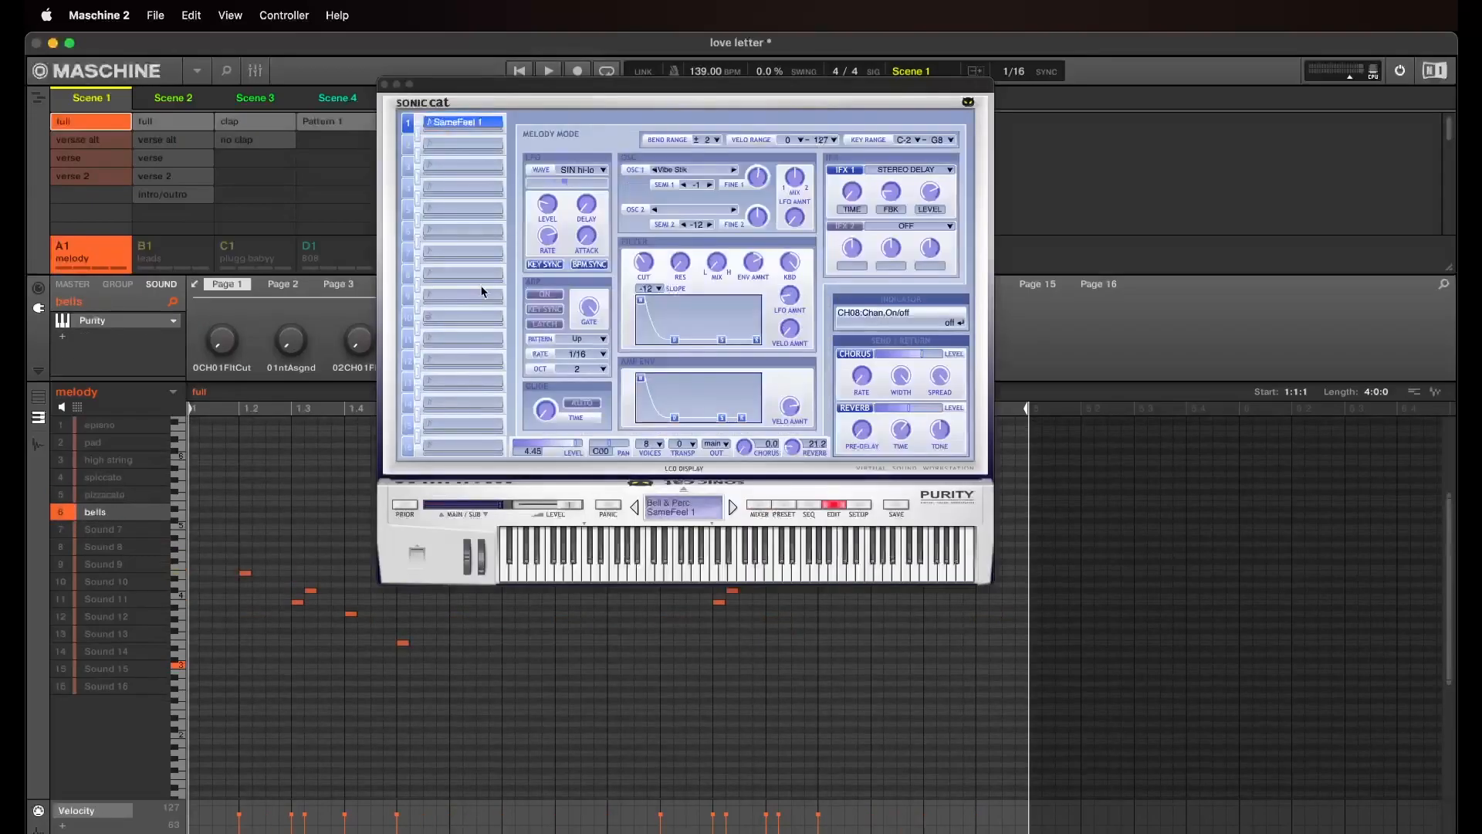
click(781, 507)
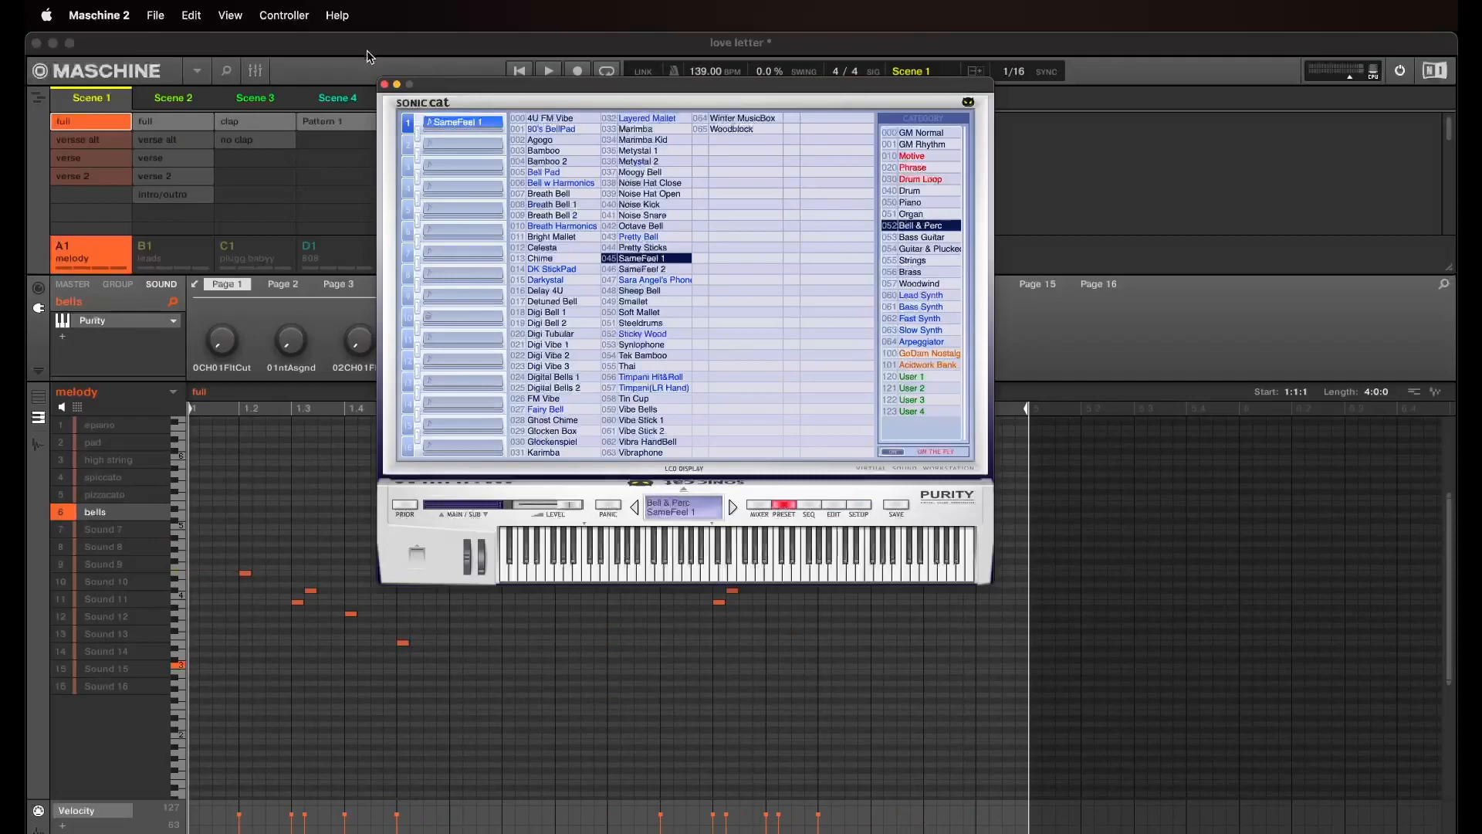
click(385, 85)
click(544, 71)
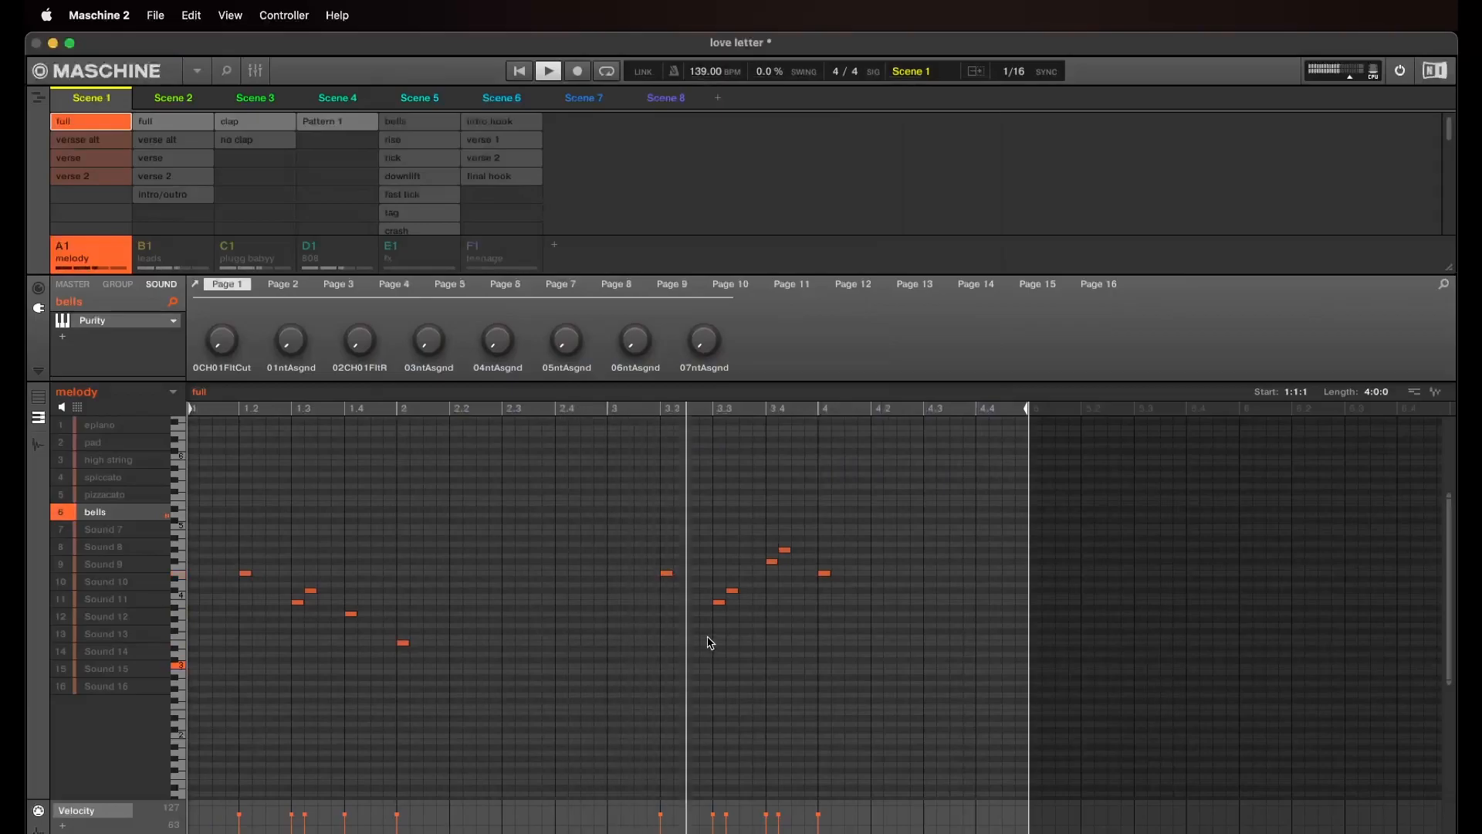
click(550, 71)
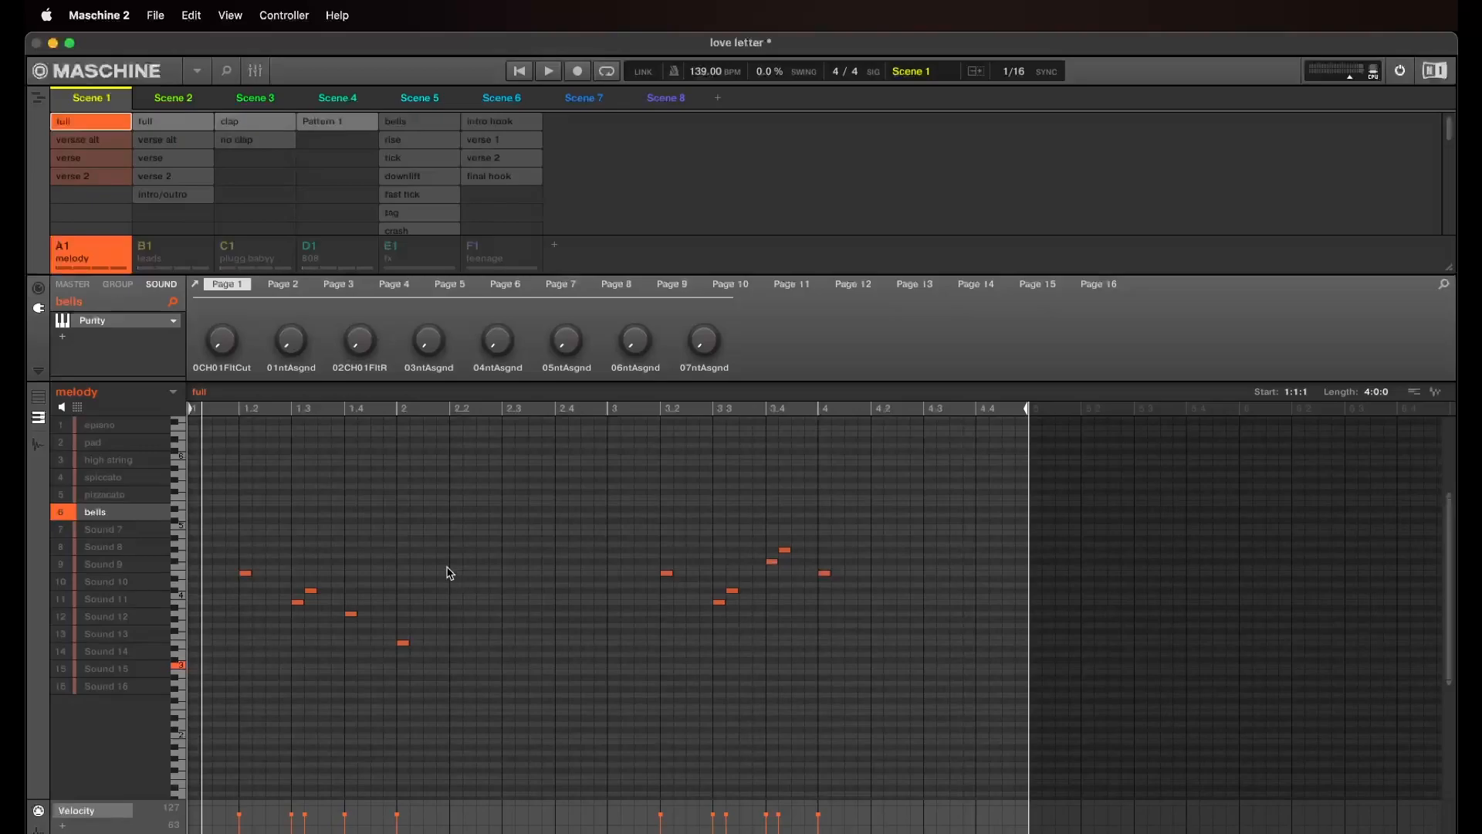
Show all melody sounds in the step grid, unsolo the bells, and play the full melody group together
click(38, 396)
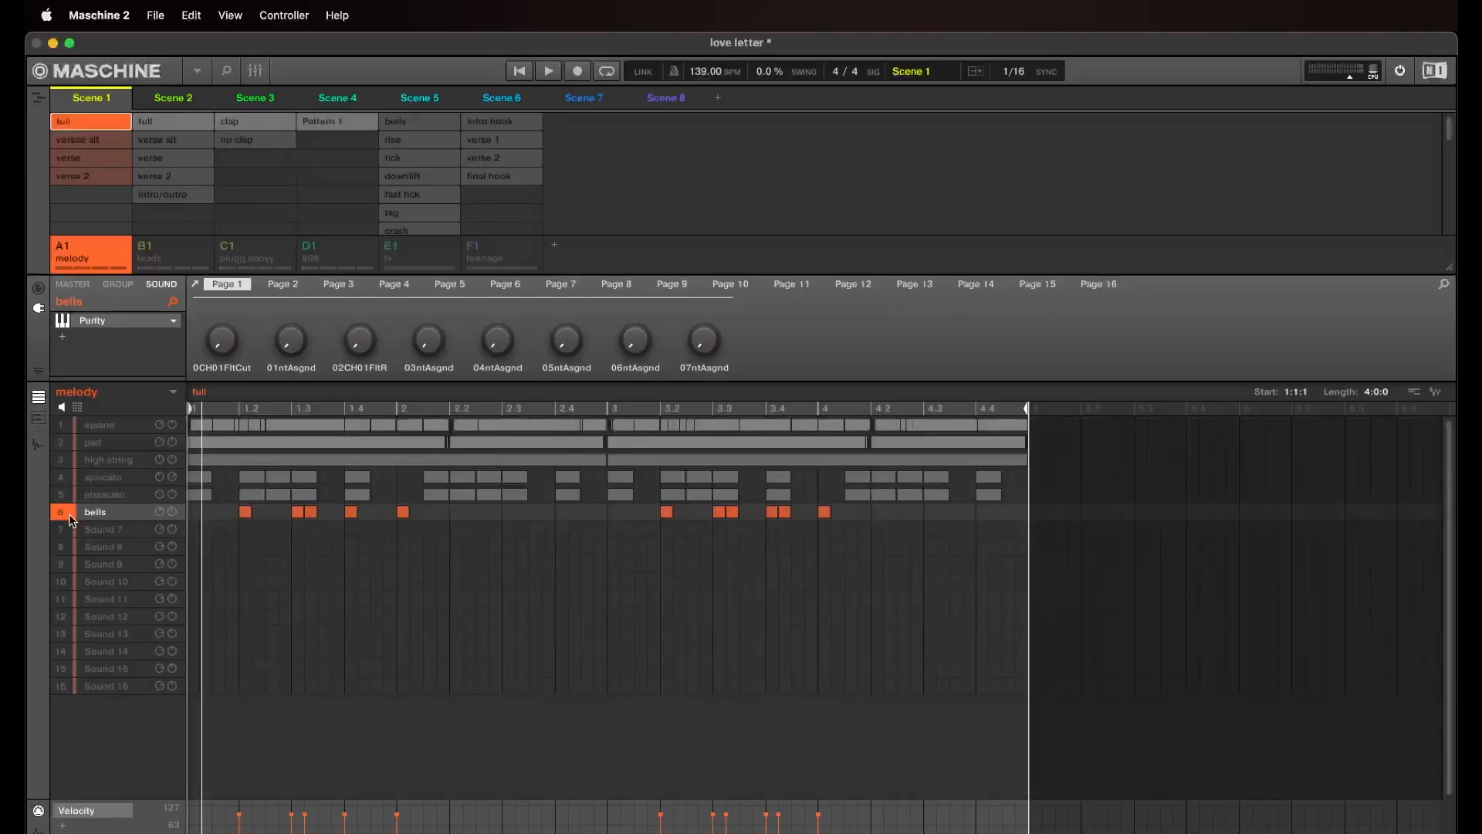
click(520, 72)
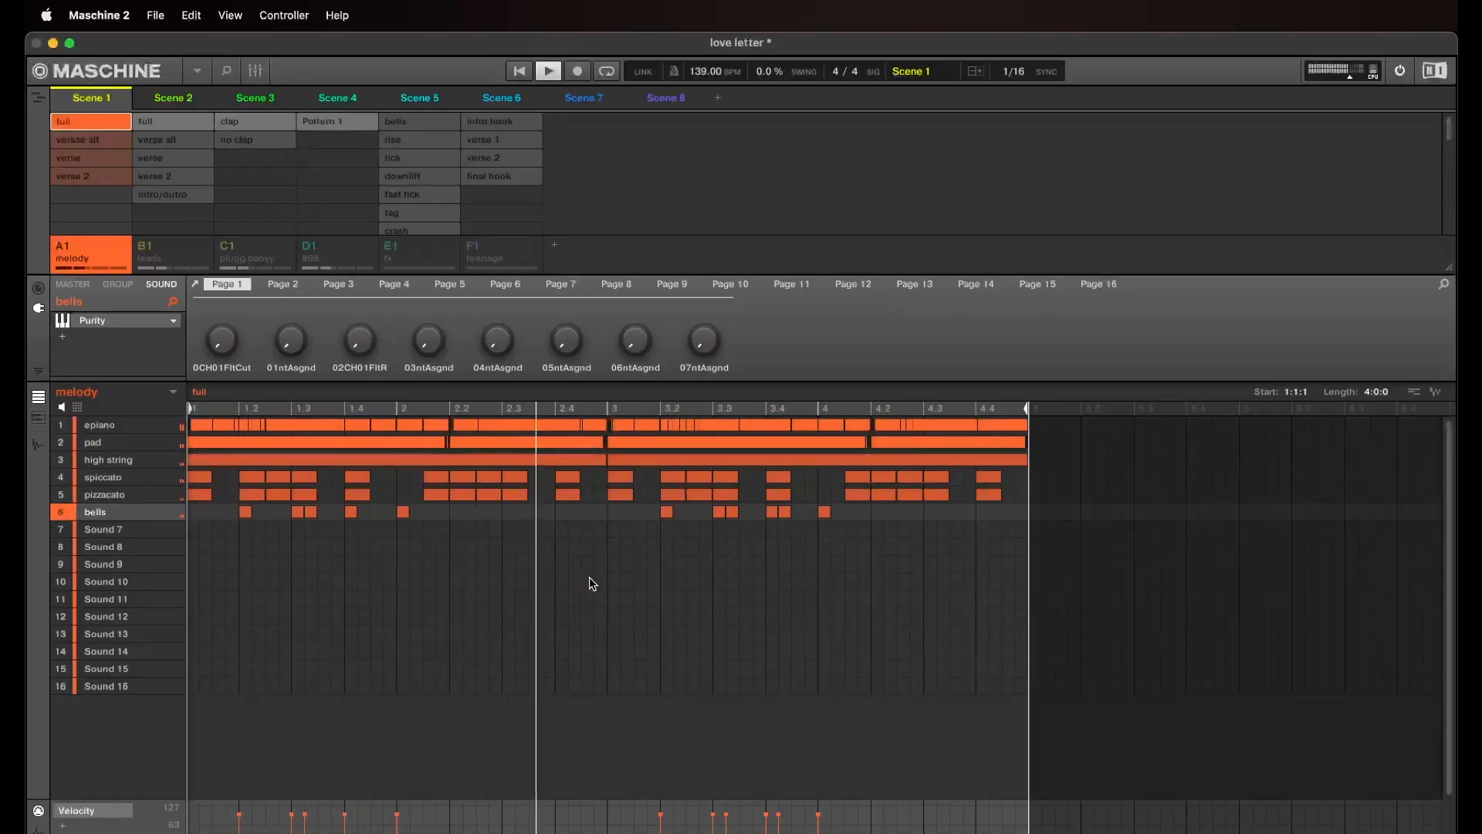
click(550, 72)
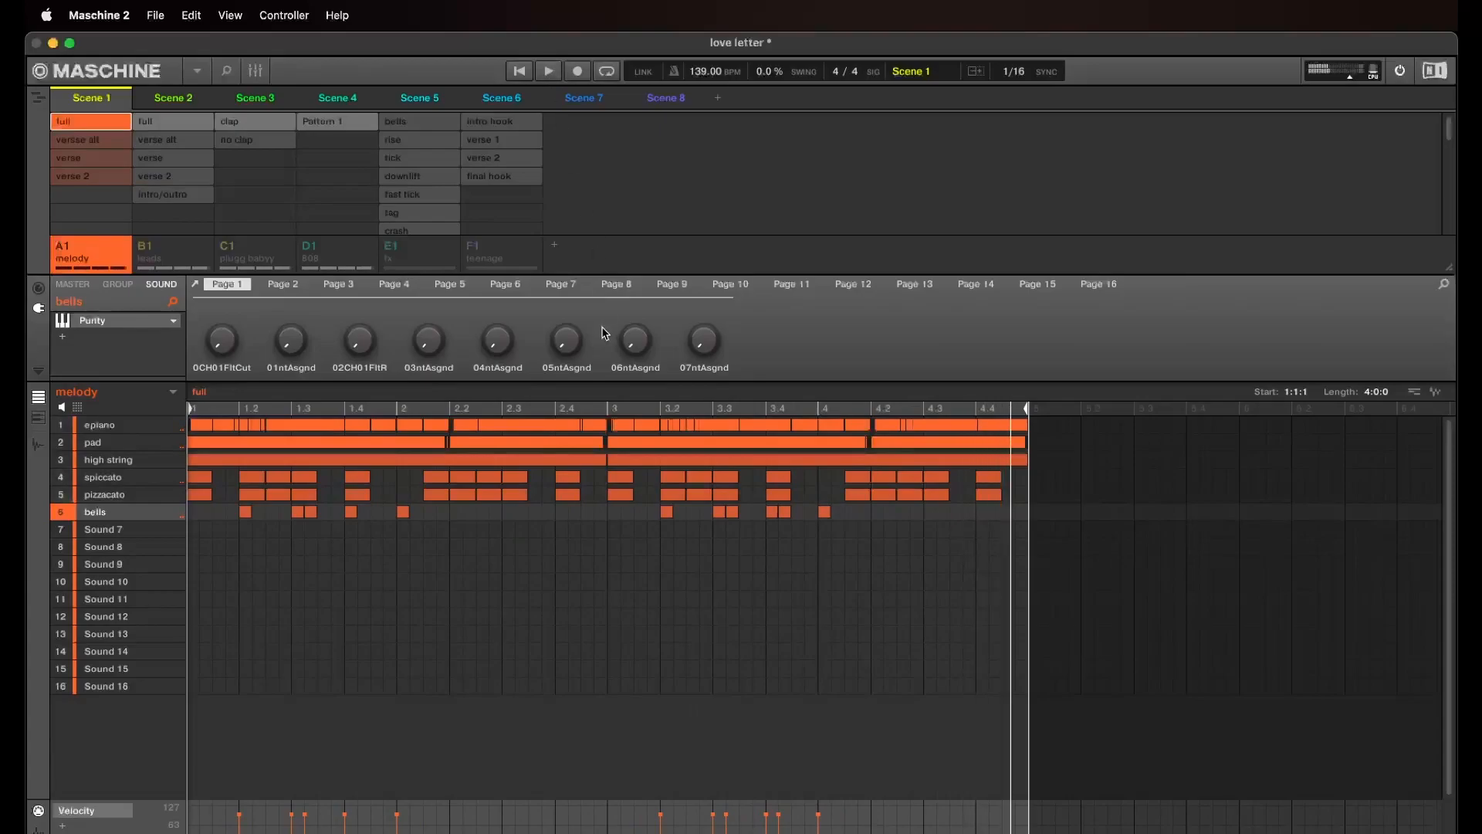
Switch to the leads group and open the pulse sound's Purity instrument for viewing
click(173, 261)
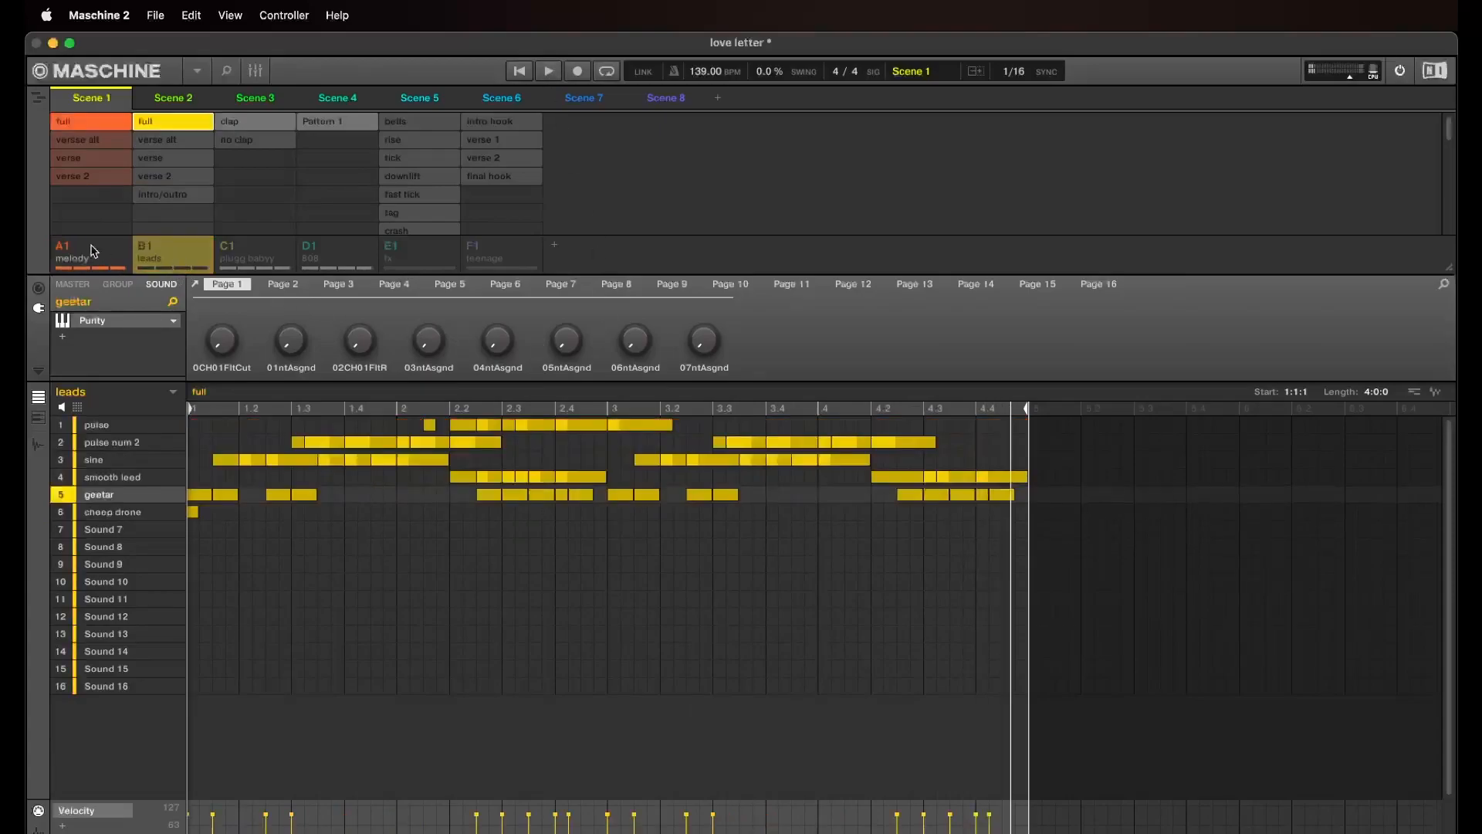
click(109, 419)
click(195, 284)
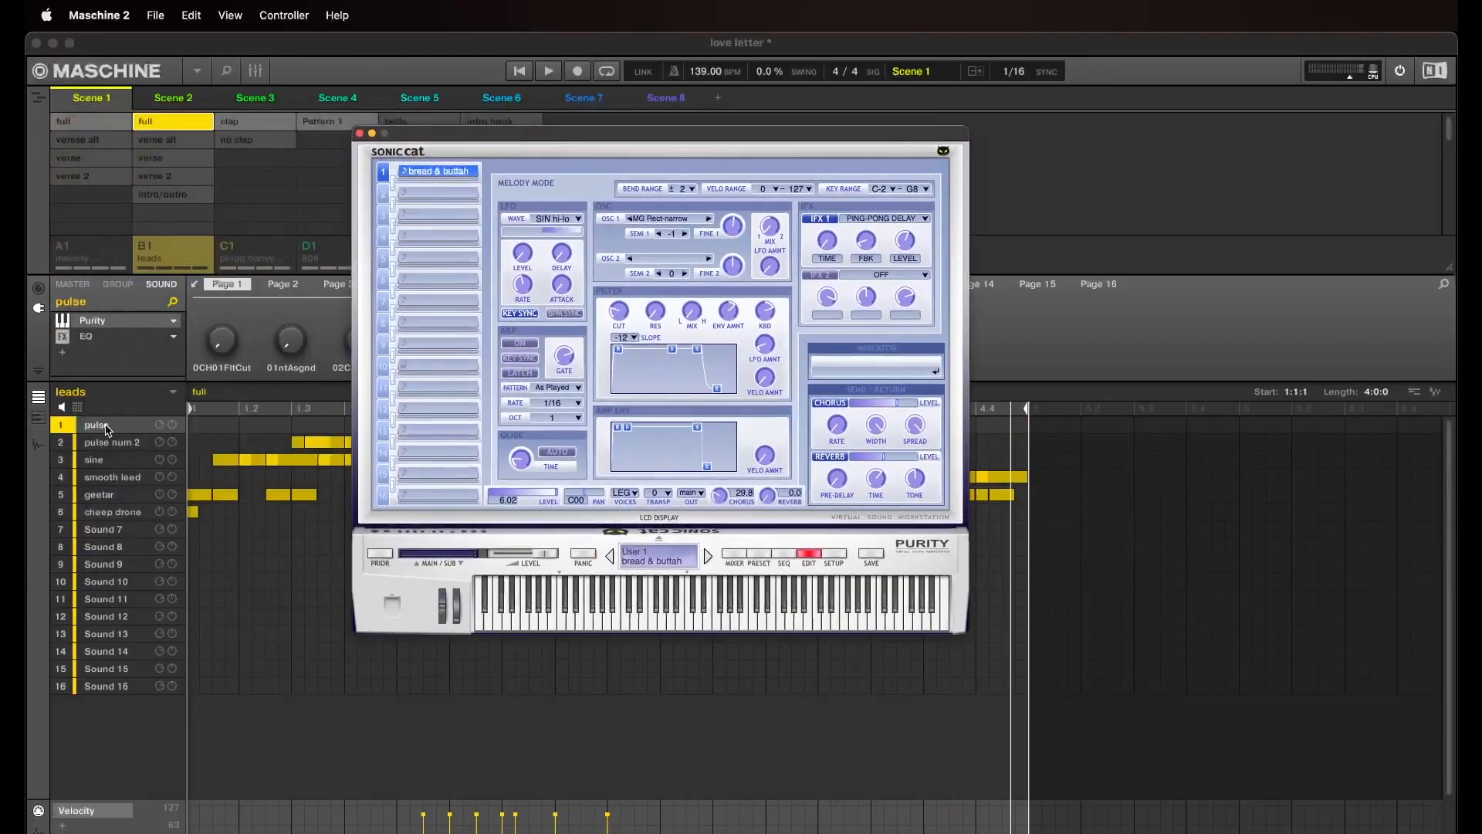
Solo the pulse sound, locate Simple Pulse among Purity's Lead Synth presets, and audition the part from the pattern start
click(107, 429)
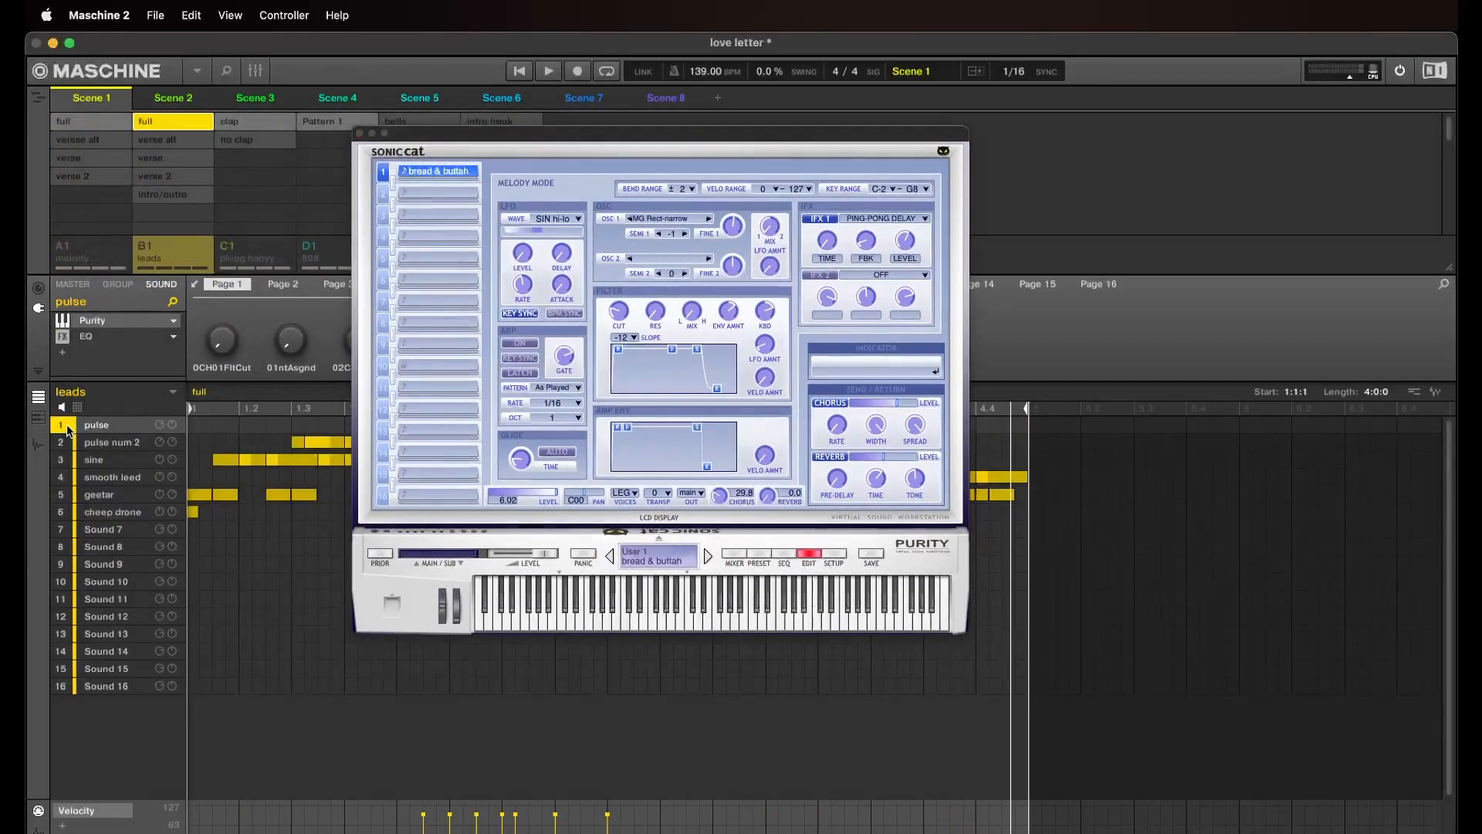
click(760, 554)
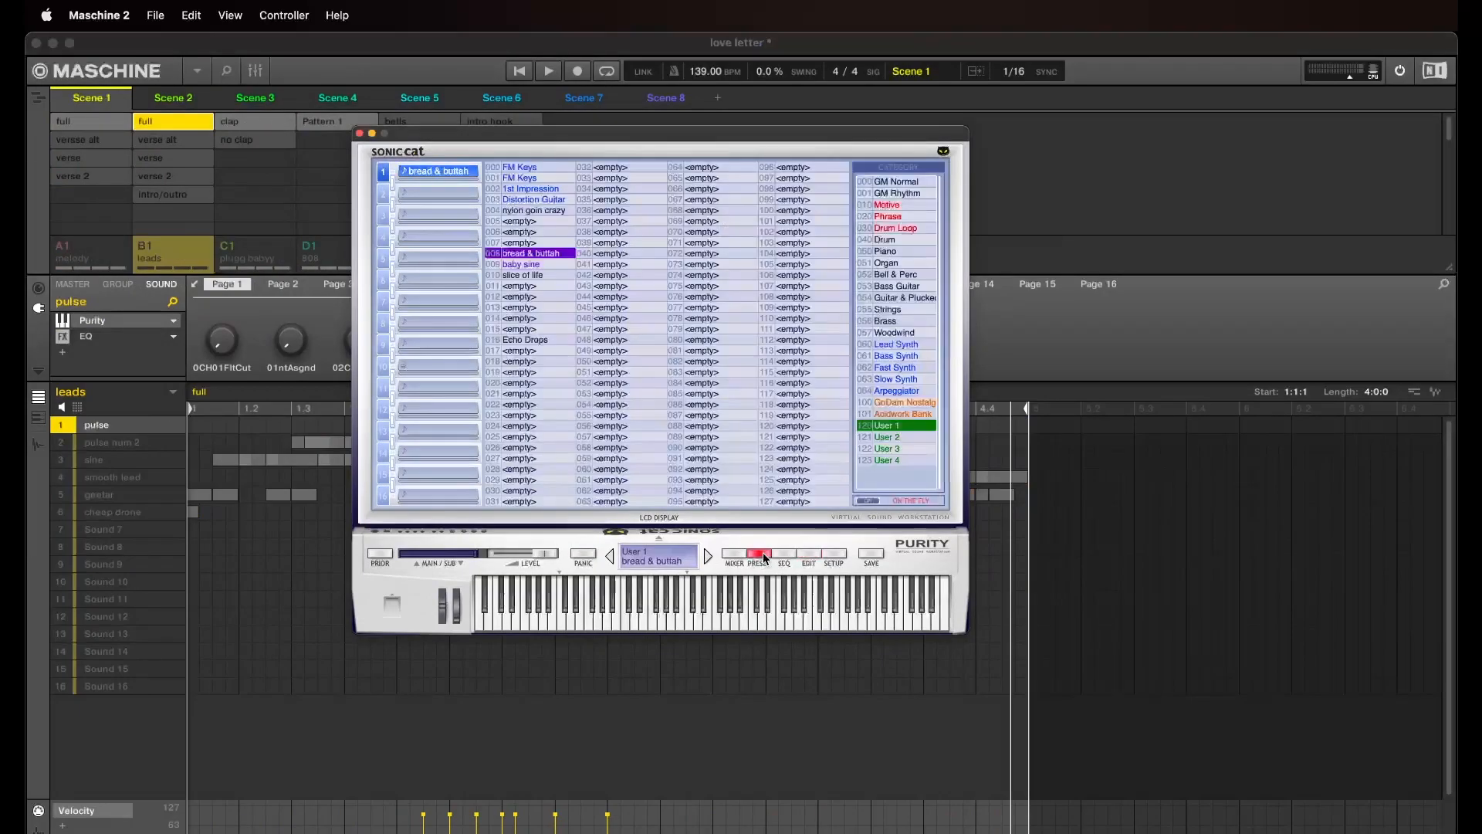
click(895, 344)
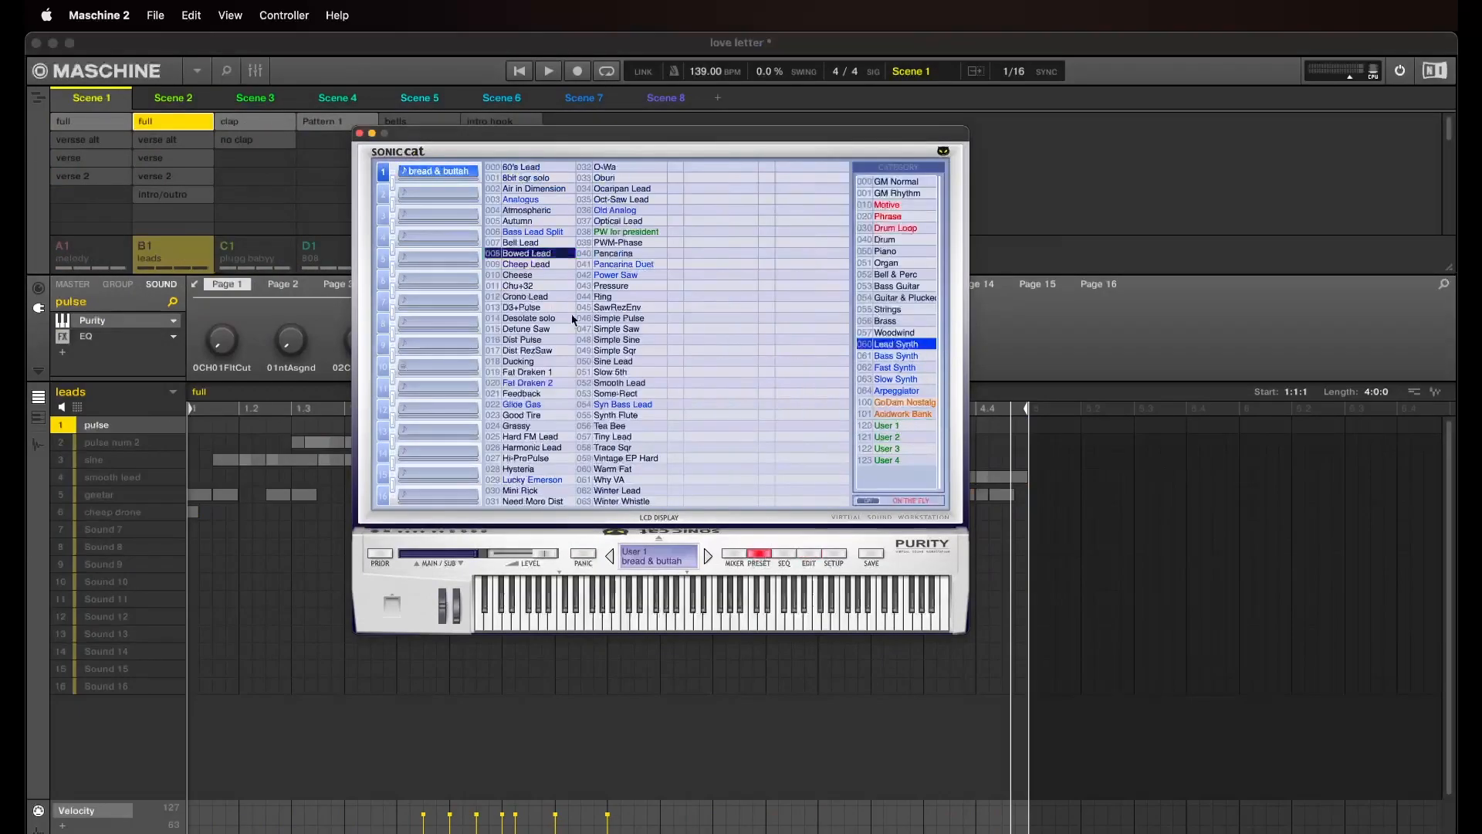
click(614, 318)
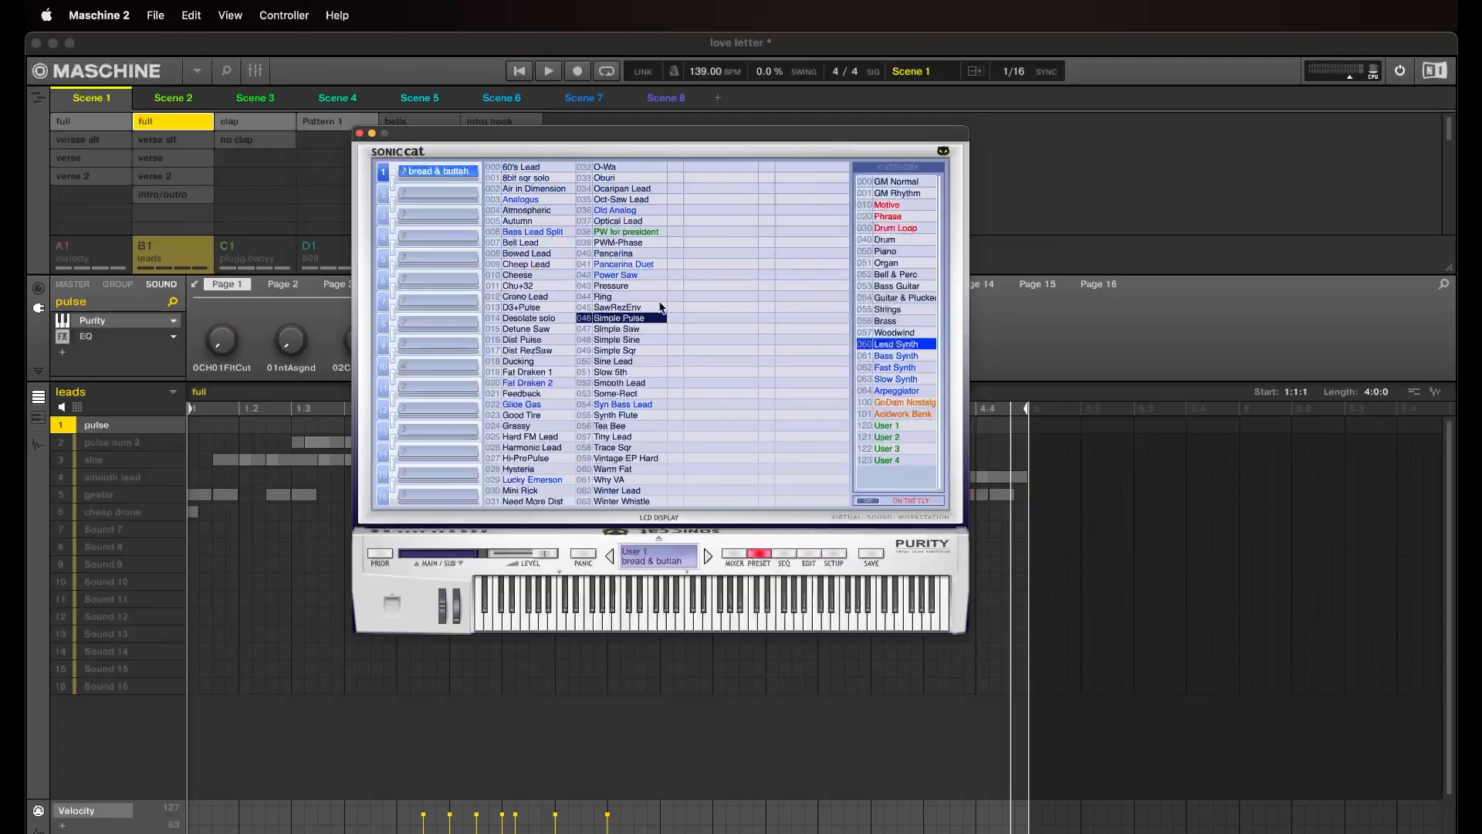
click(359, 133)
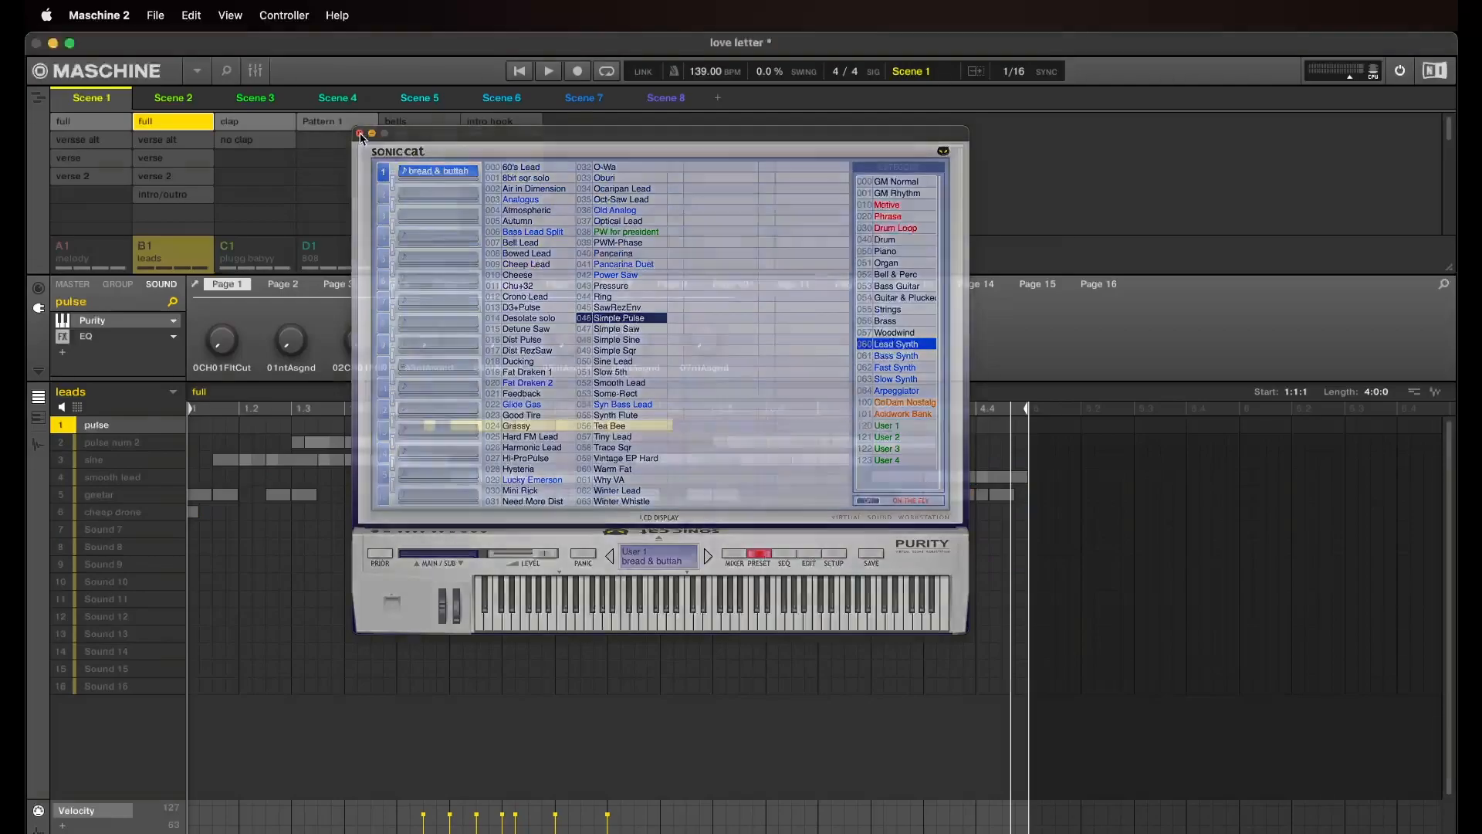
click(519, 71)
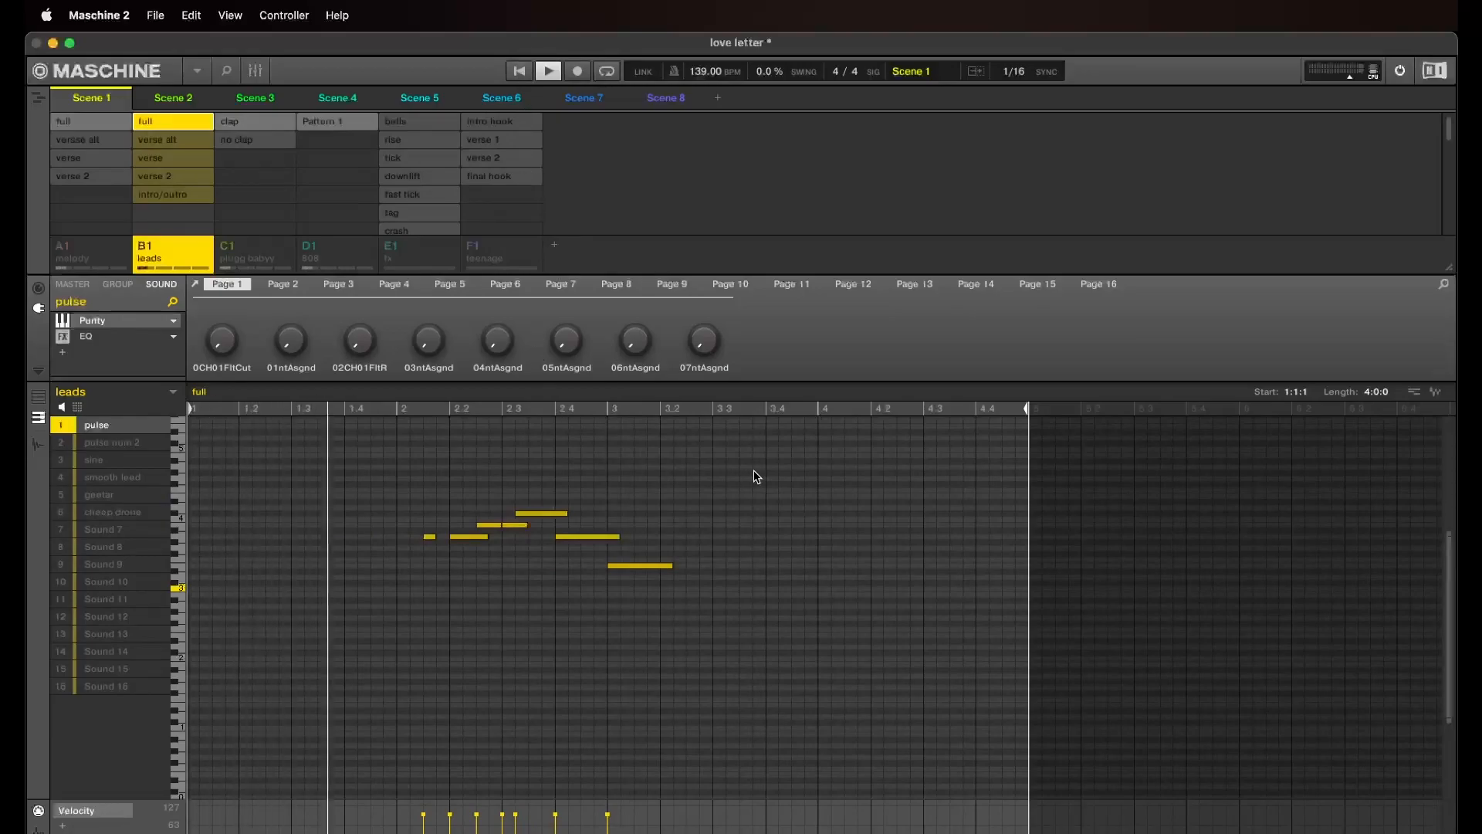
click(550, 72)
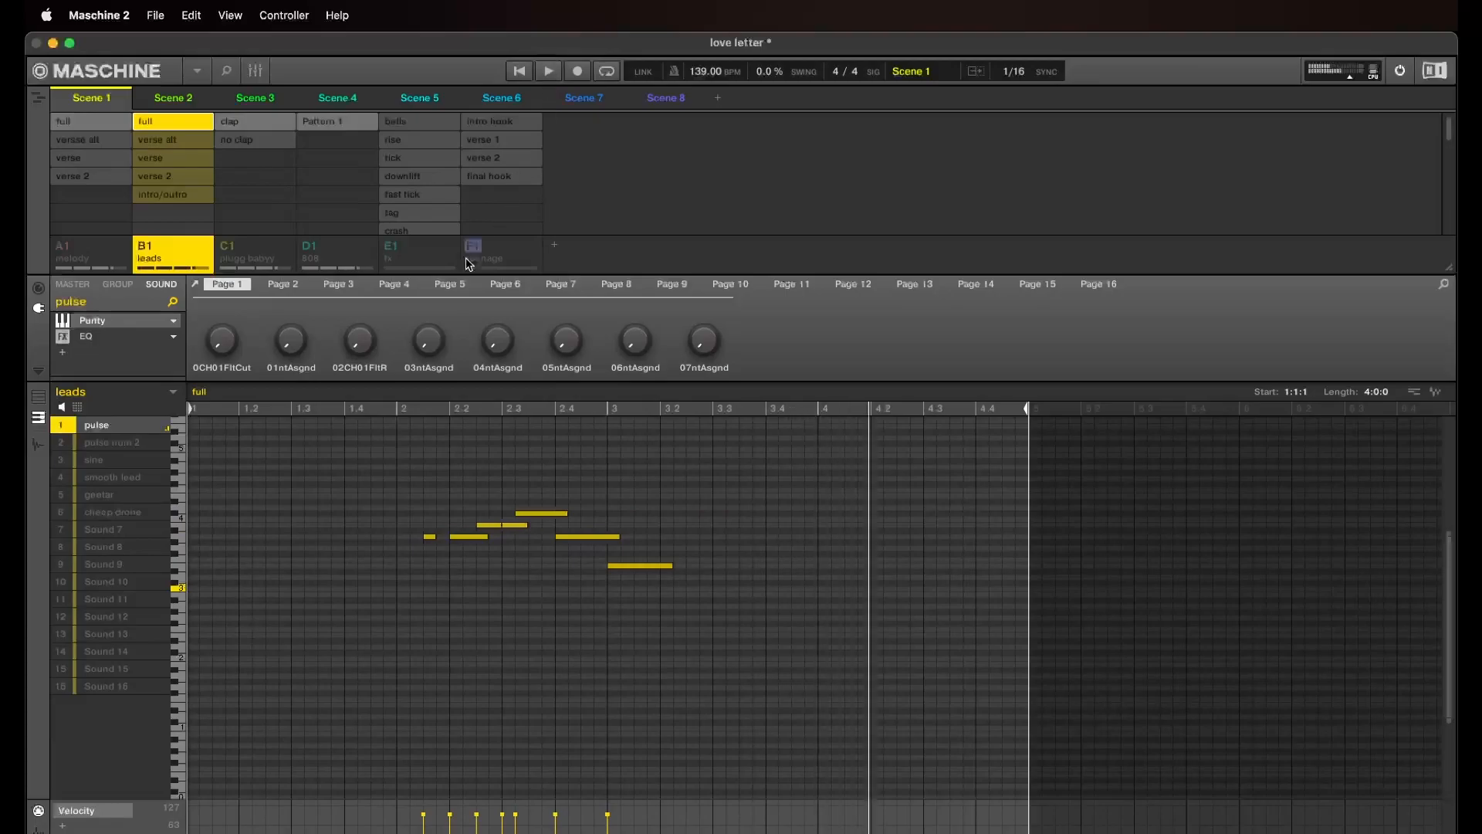
Inspect the pulse num 2 sound's Purity instrument and audition its part soloed from the pattern start
click(114, 445)
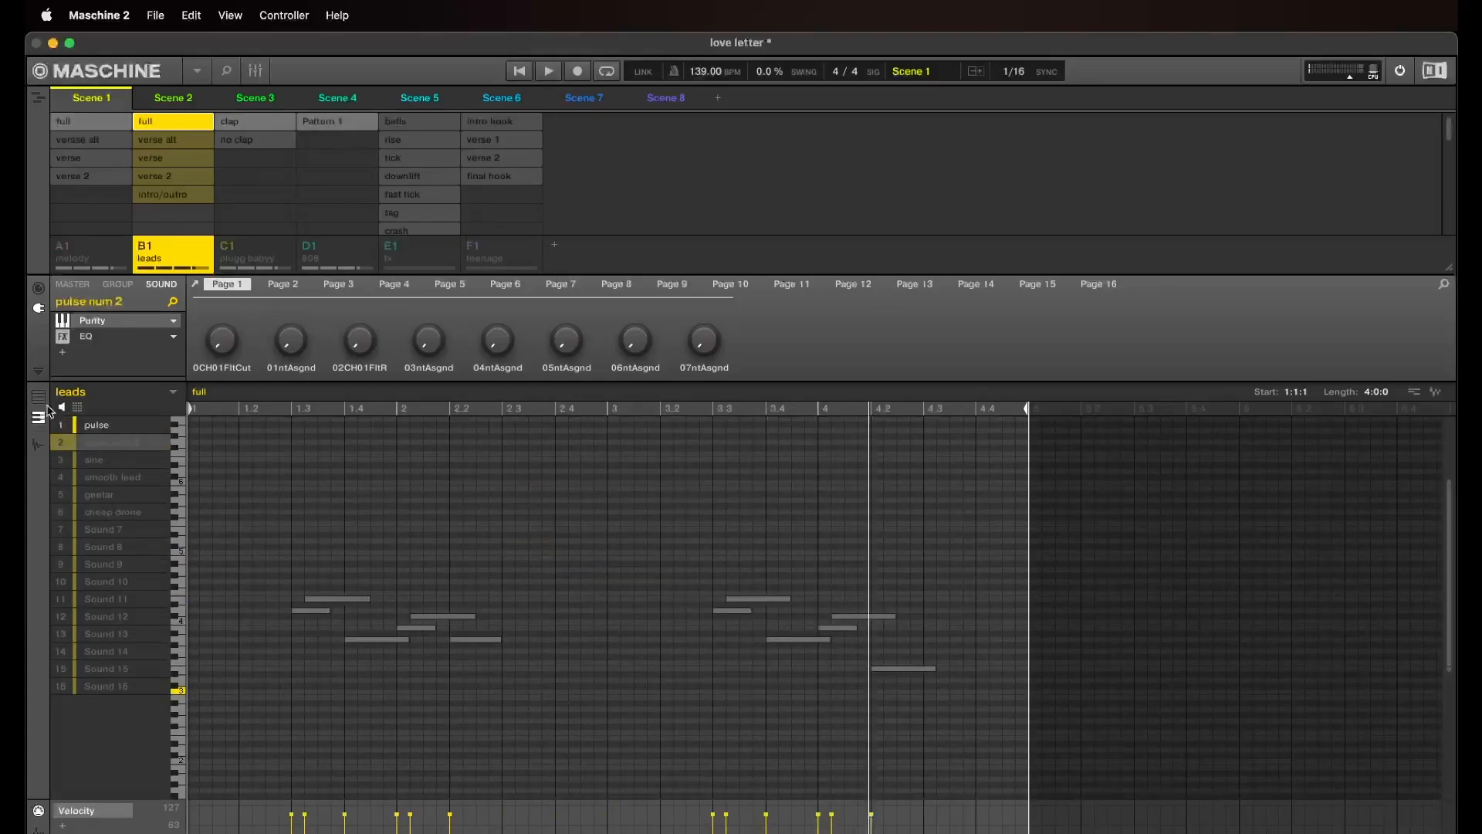
click(196, 284)
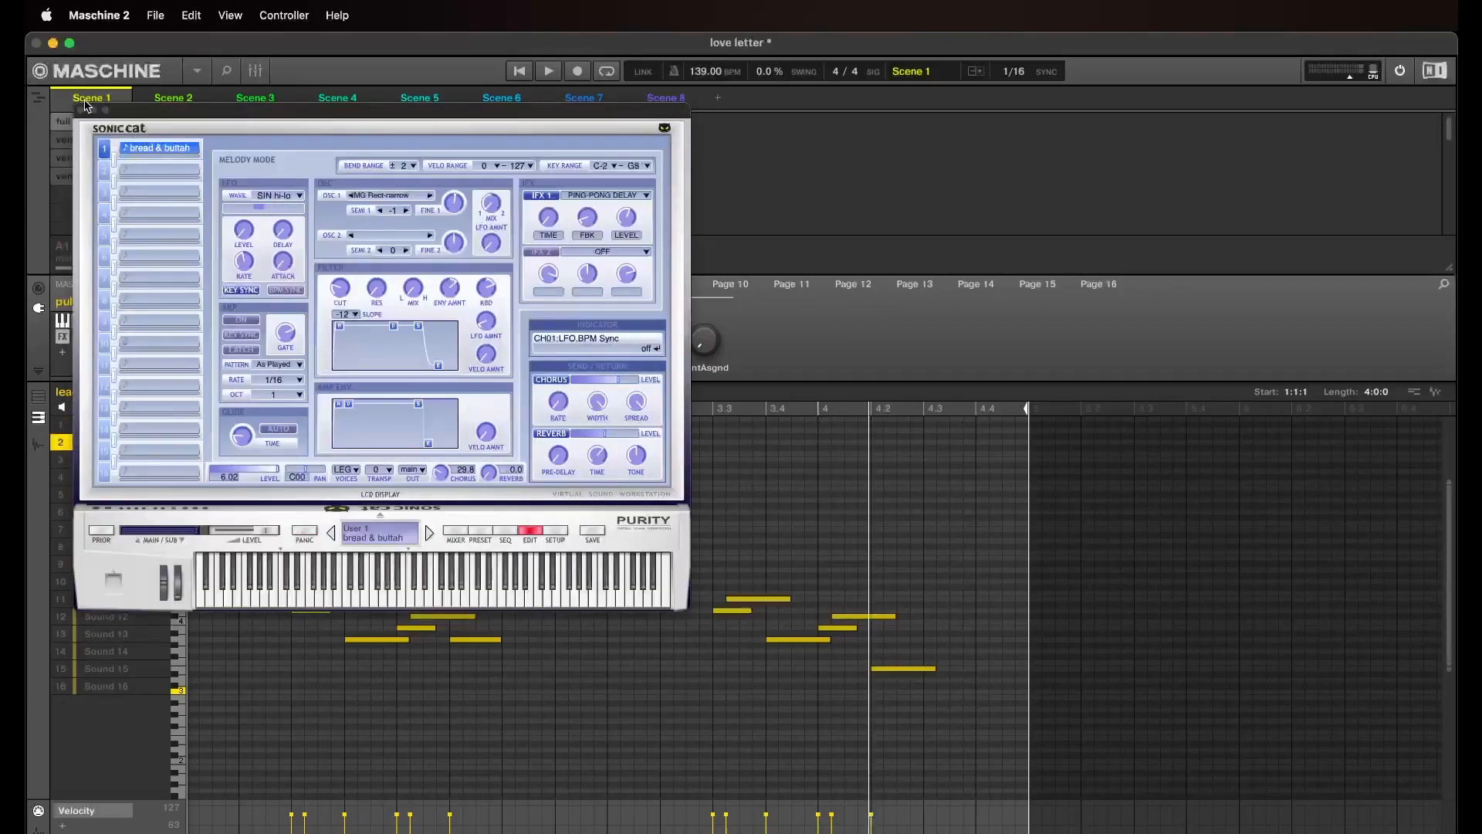
click(81, 110)
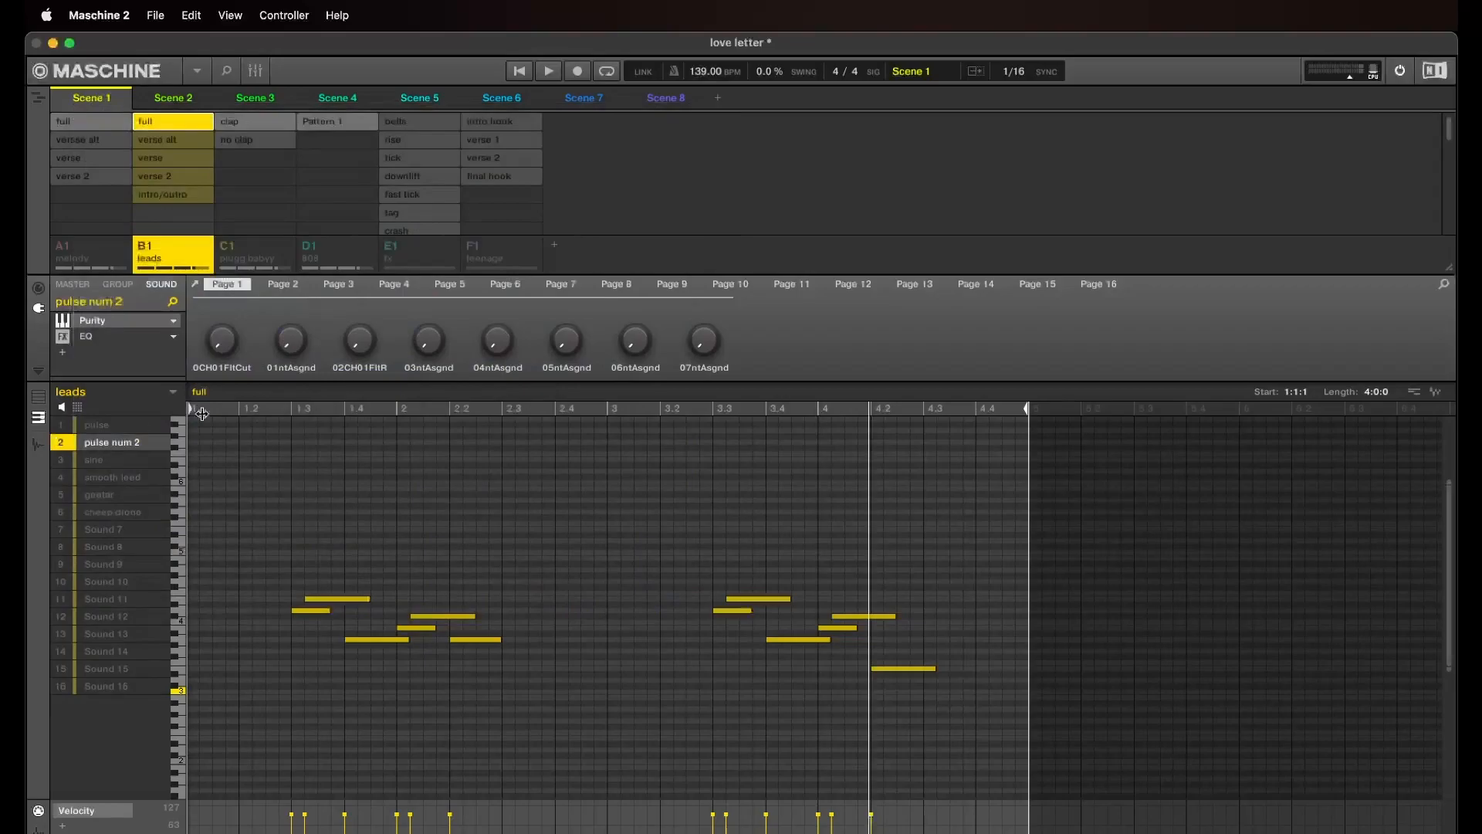
click(519, 71)
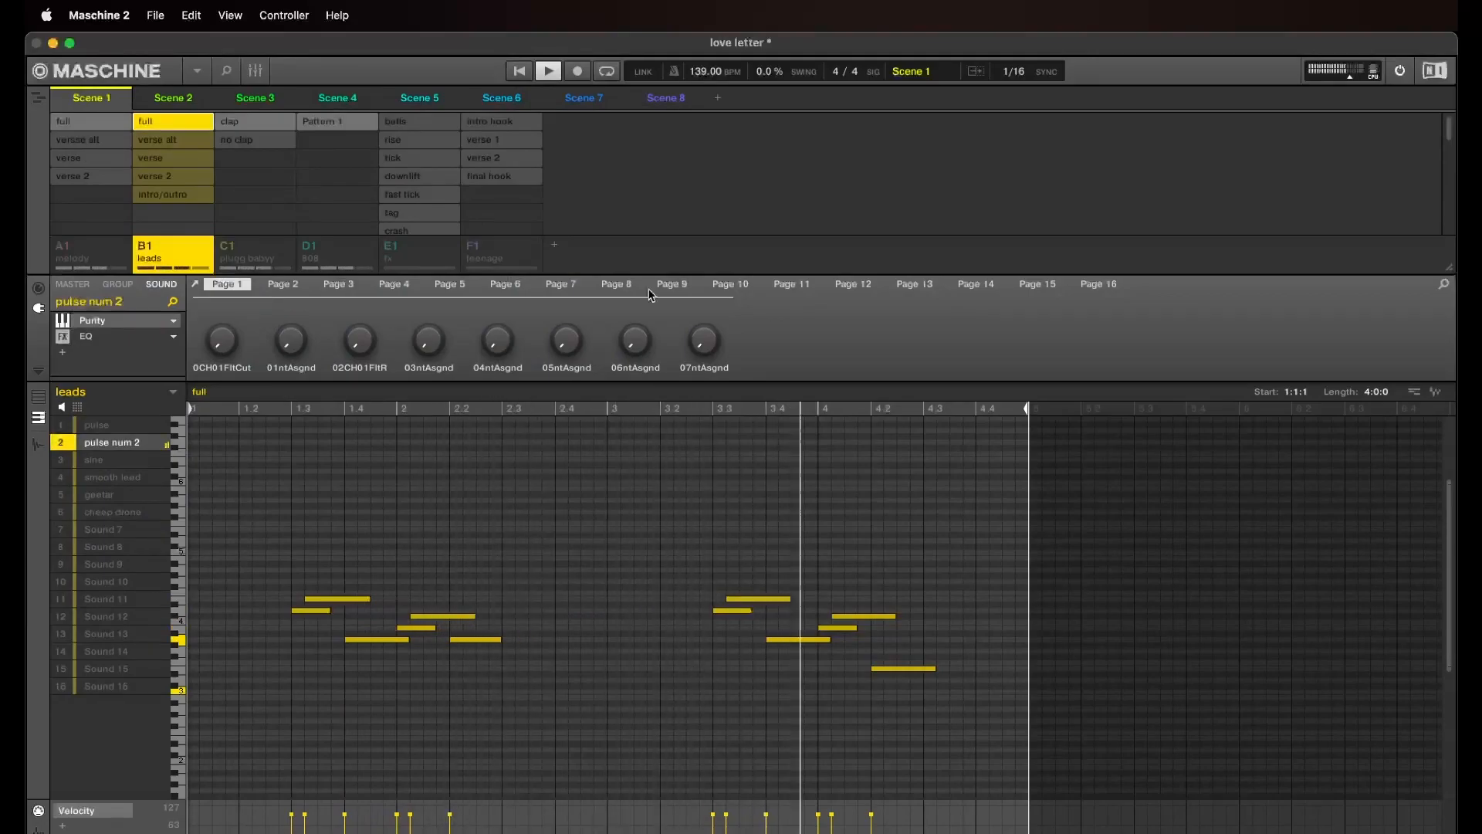
click(555, 74)
Solo the sine sound instead of pulse num 2, inspect its Simple Sine preset in Purity's preset list, and audition the part
click(100, 460)
click(61, 460)
click(61, 443)
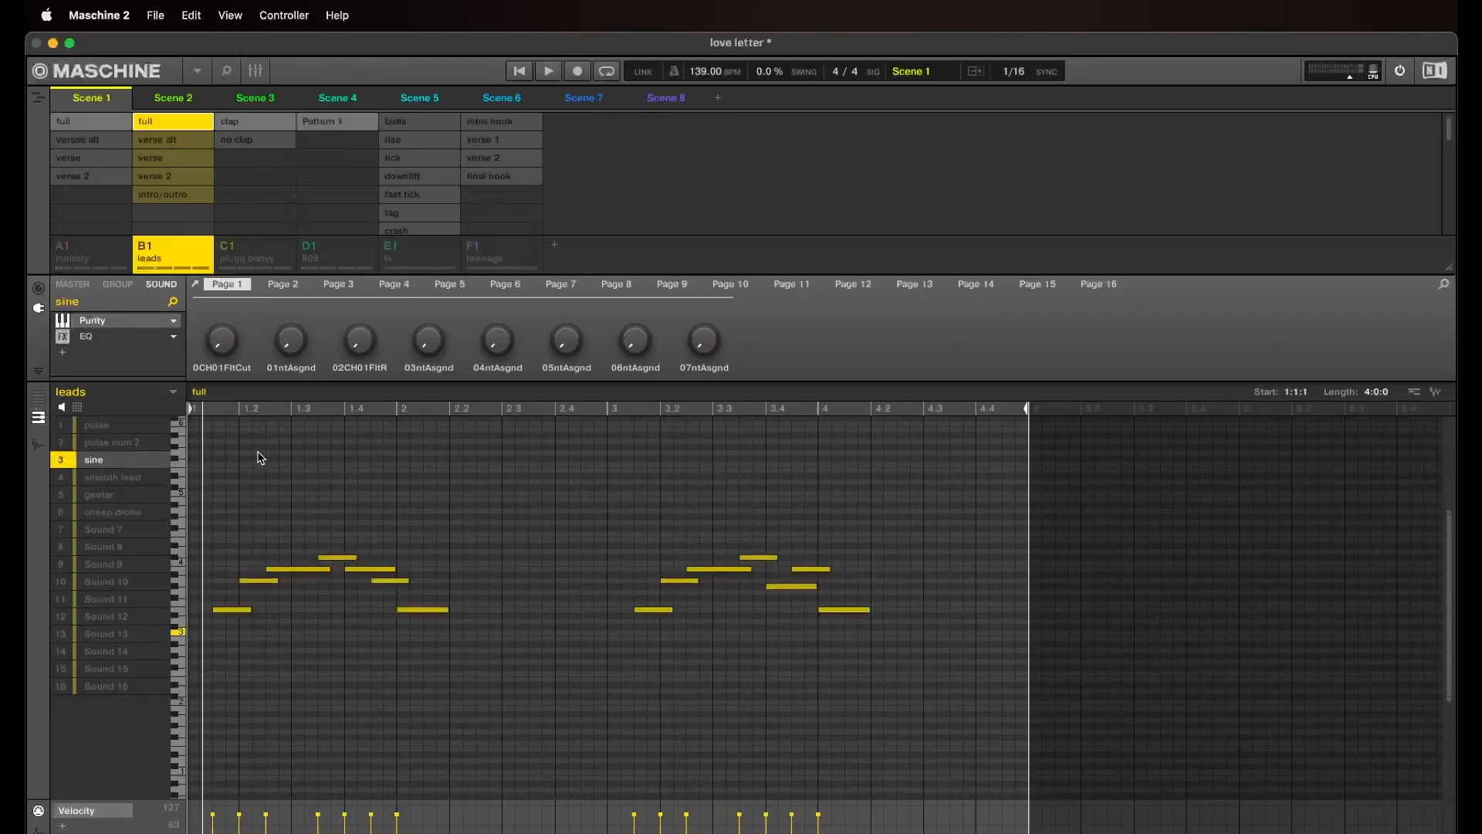
click(199, 285)
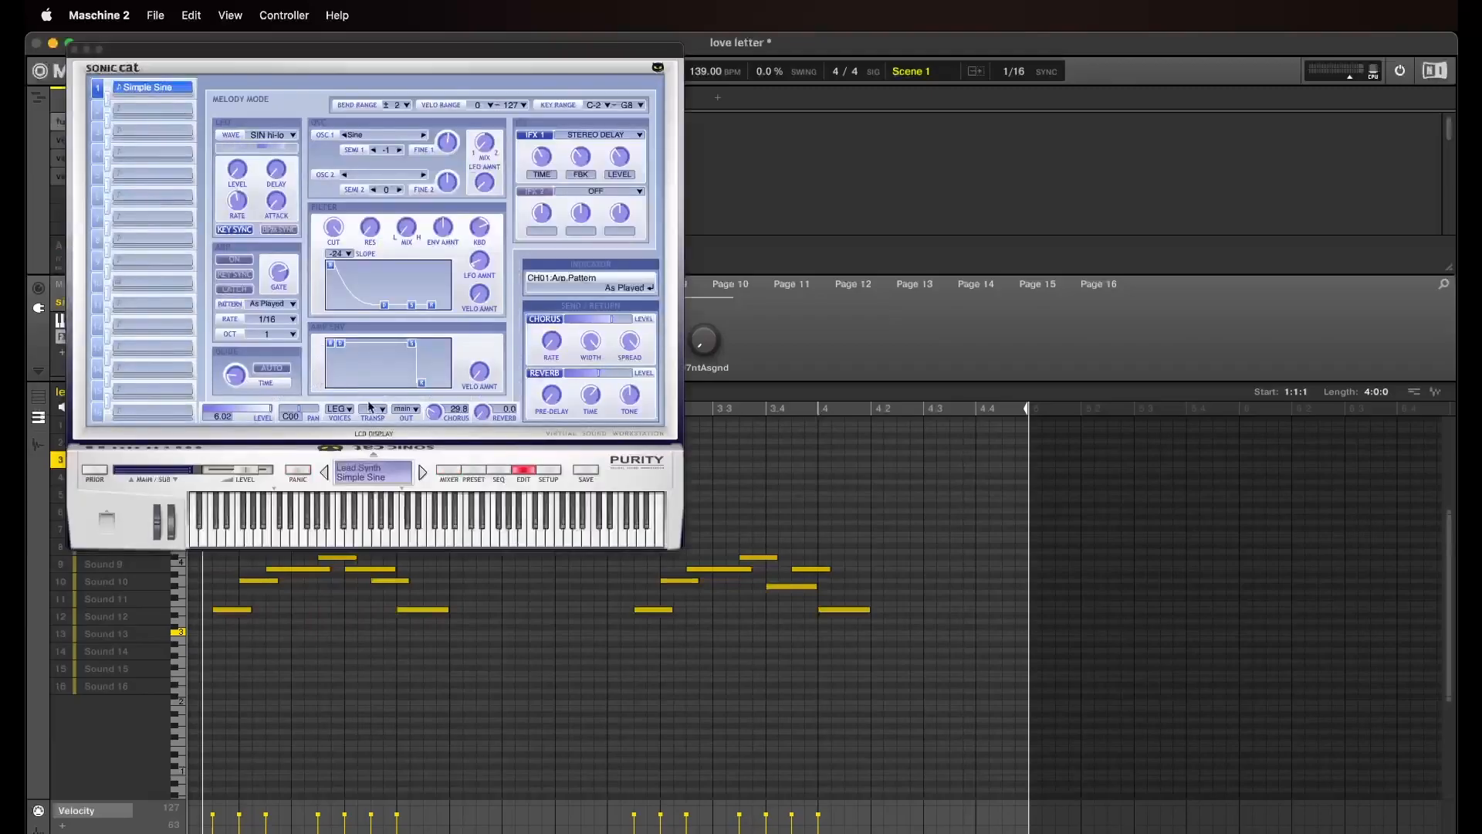
click(463, 470)
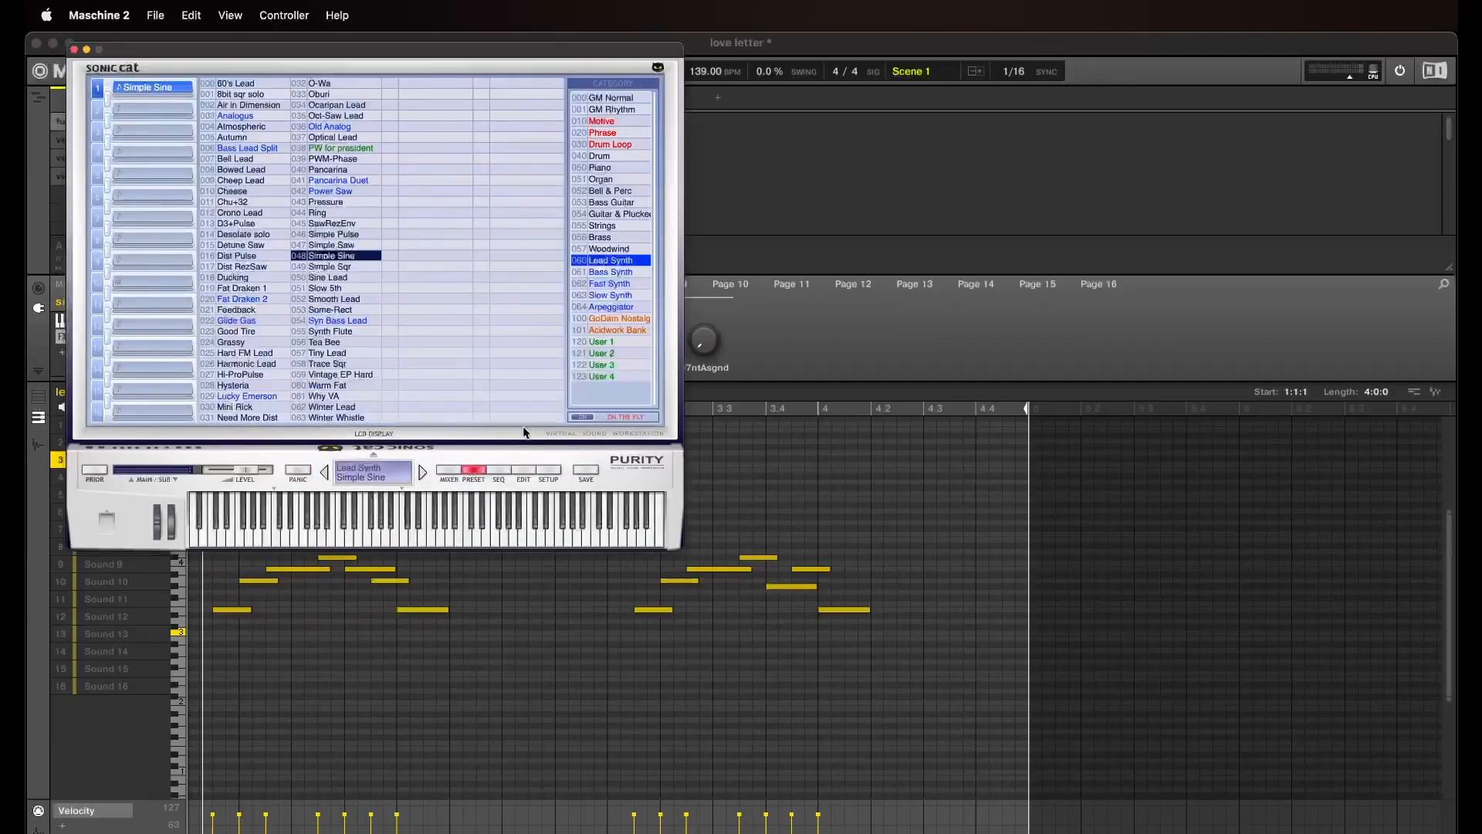
click(76, 50)
key(space)
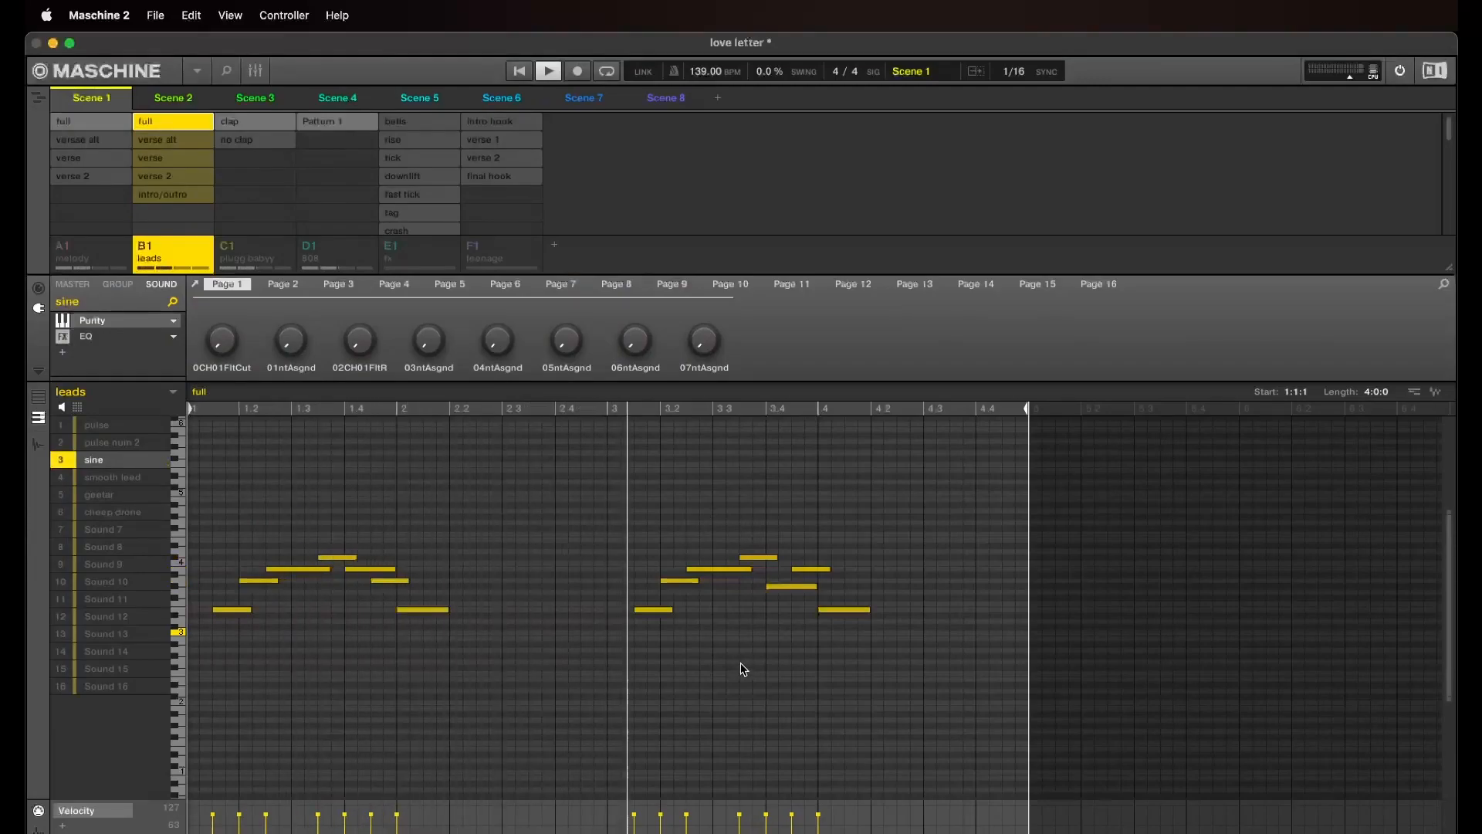
click(551, 74)
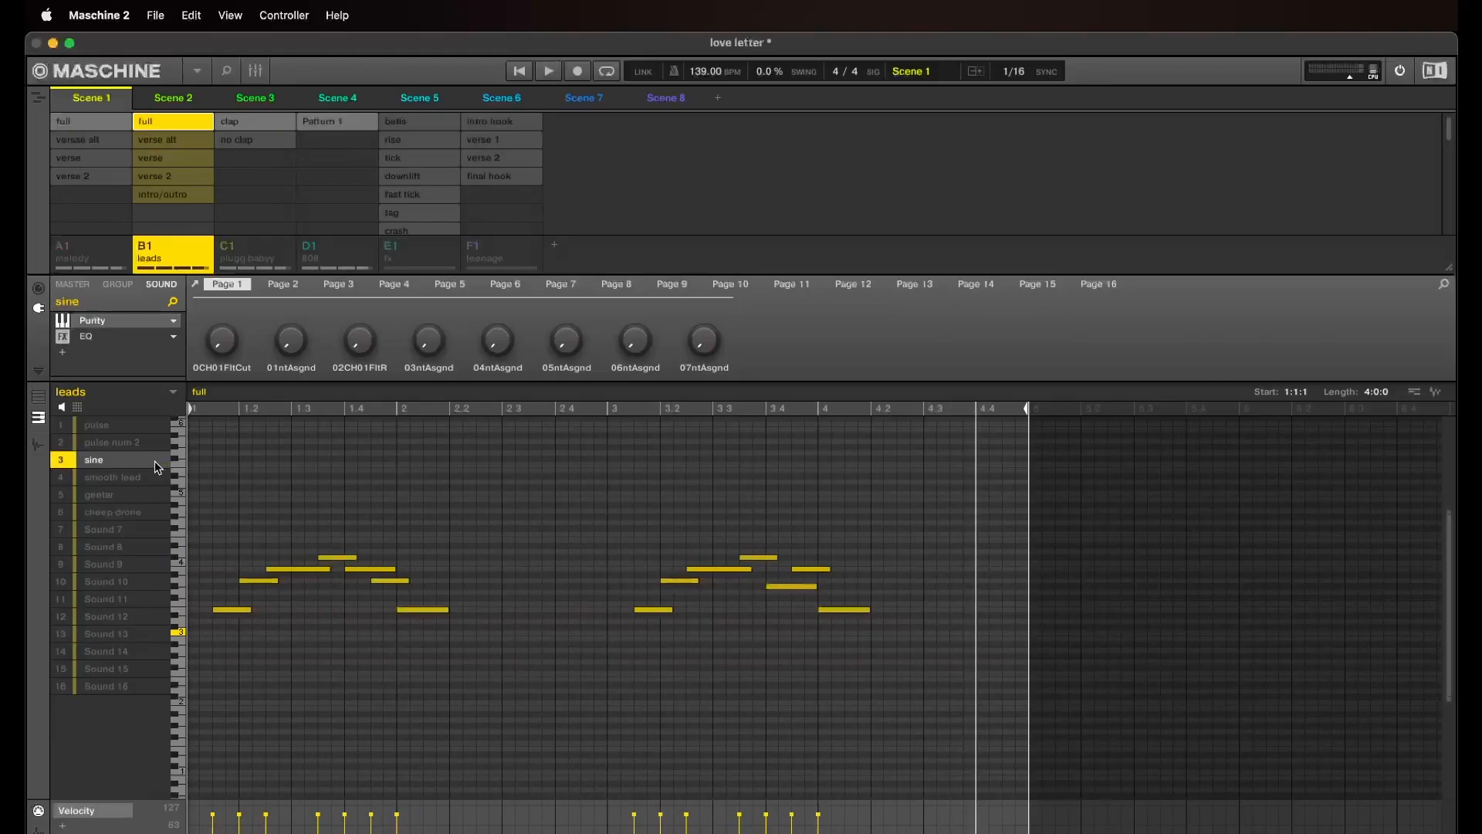
Inspect the smooth lead sound's Smooth Lead preset in Purity's preset list and audition its part soloed
click(112, 478)
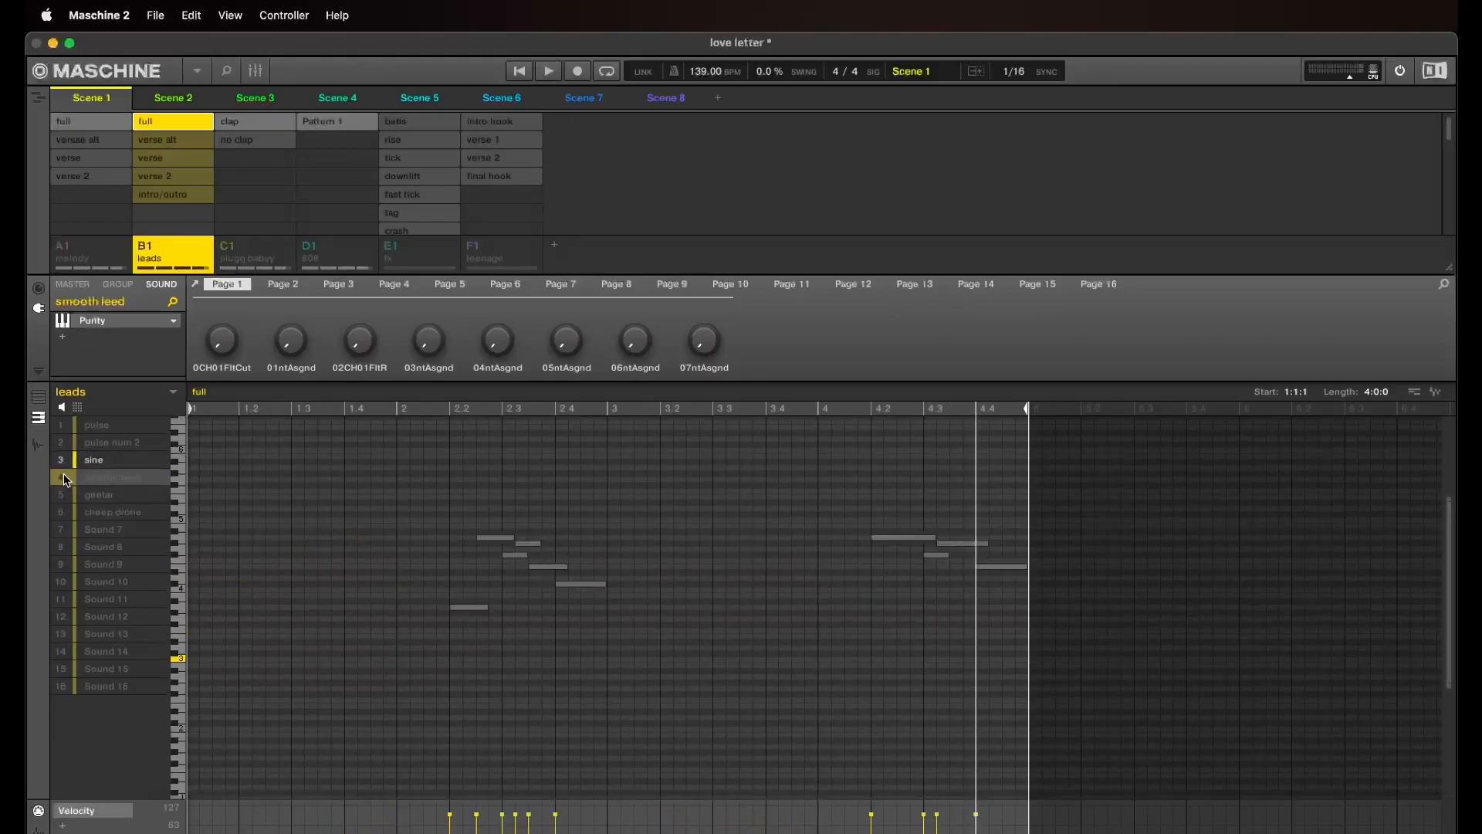
click(196, 285)
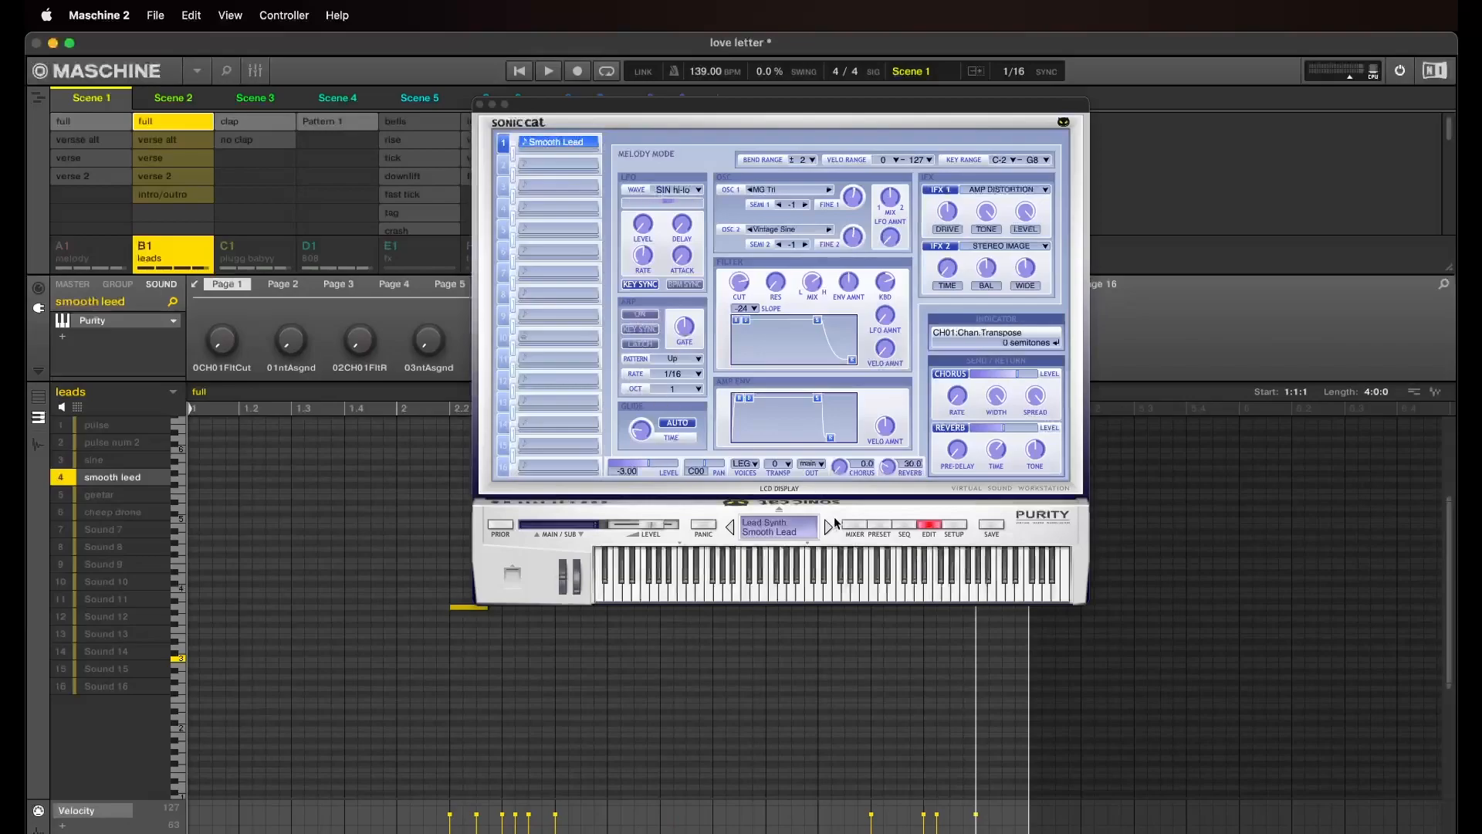
click(872, 527)
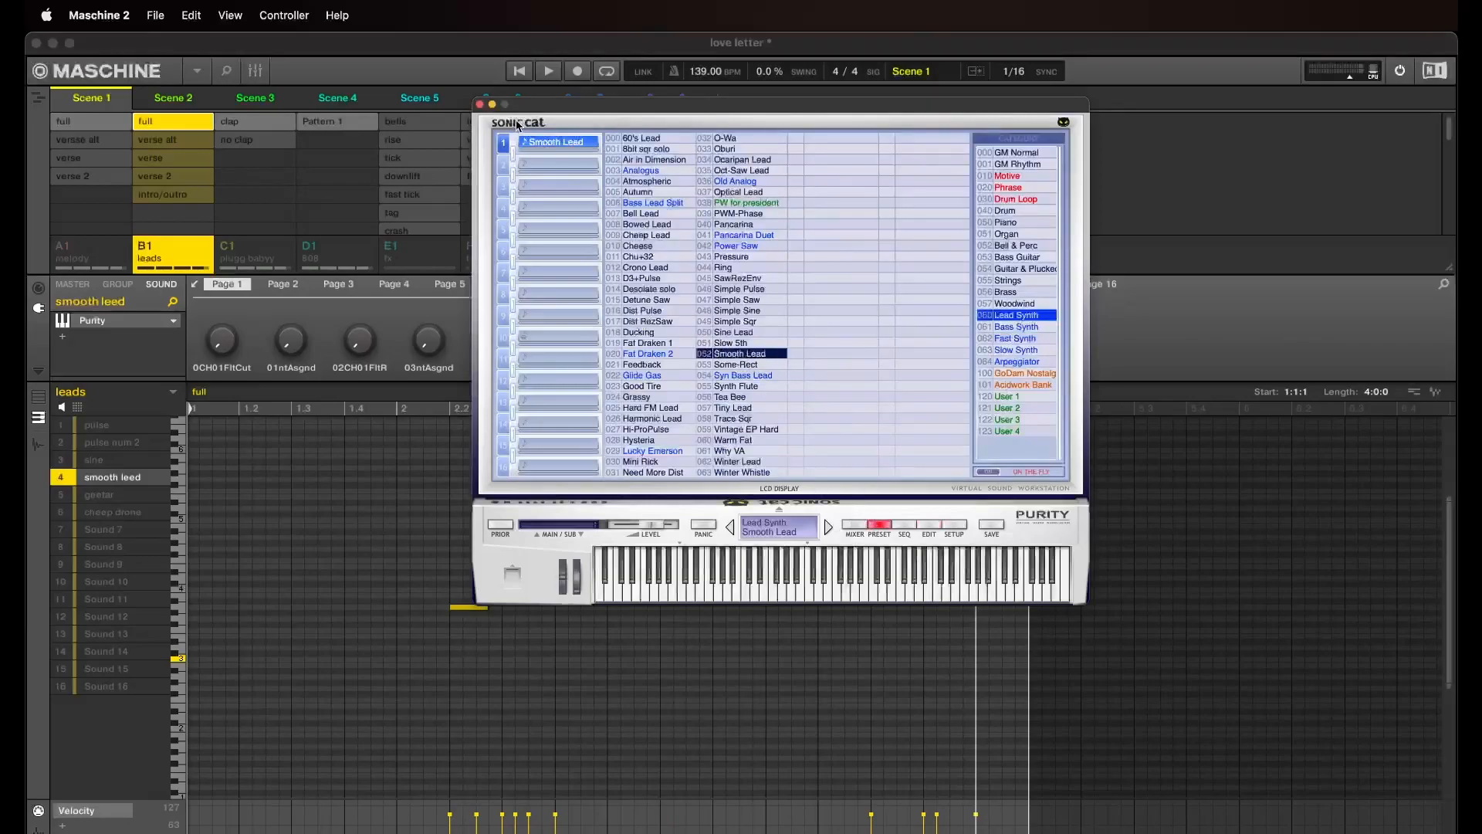
click(480, 105)
key(space)
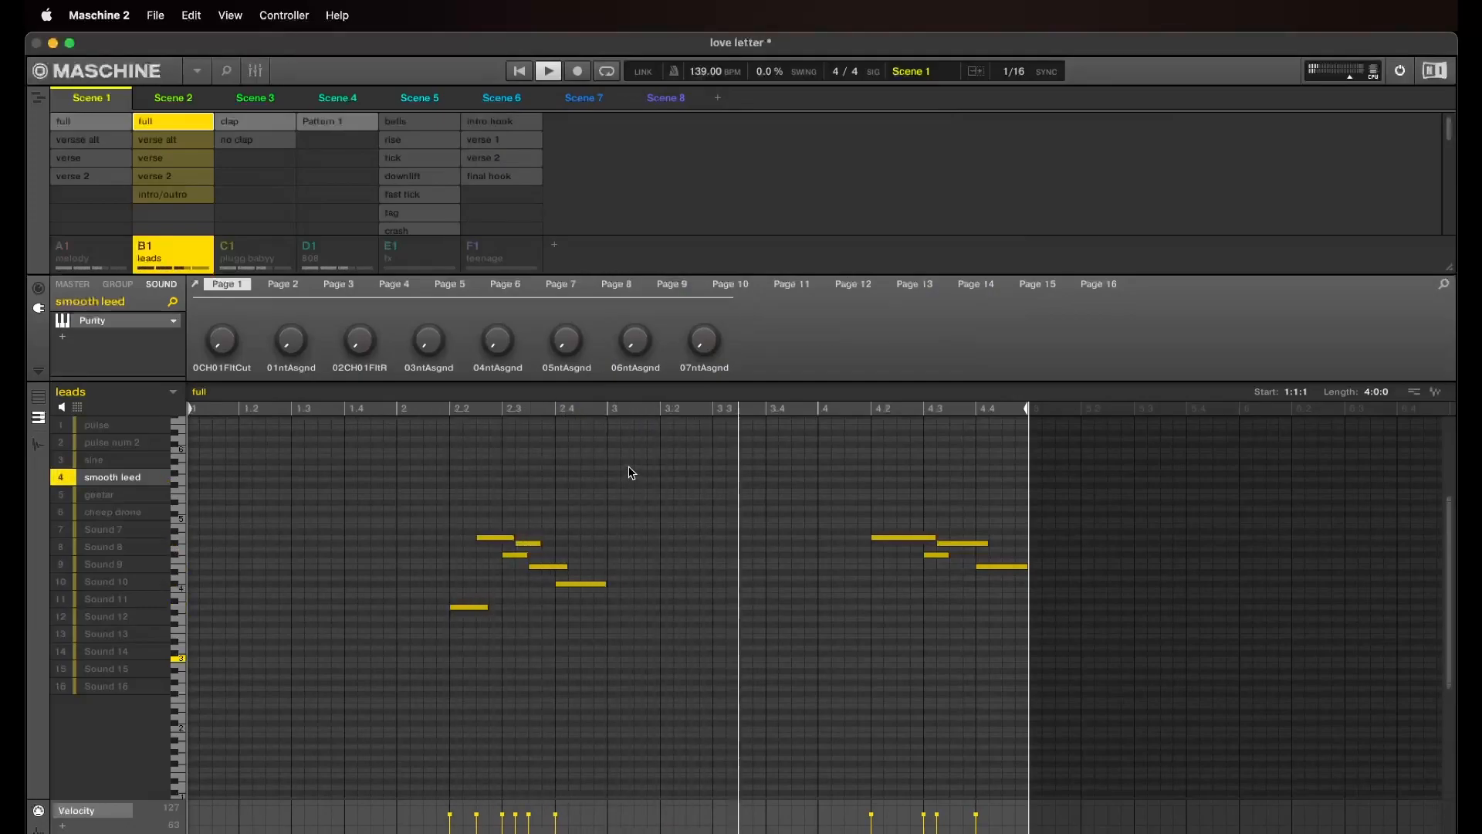
click(551, 75)
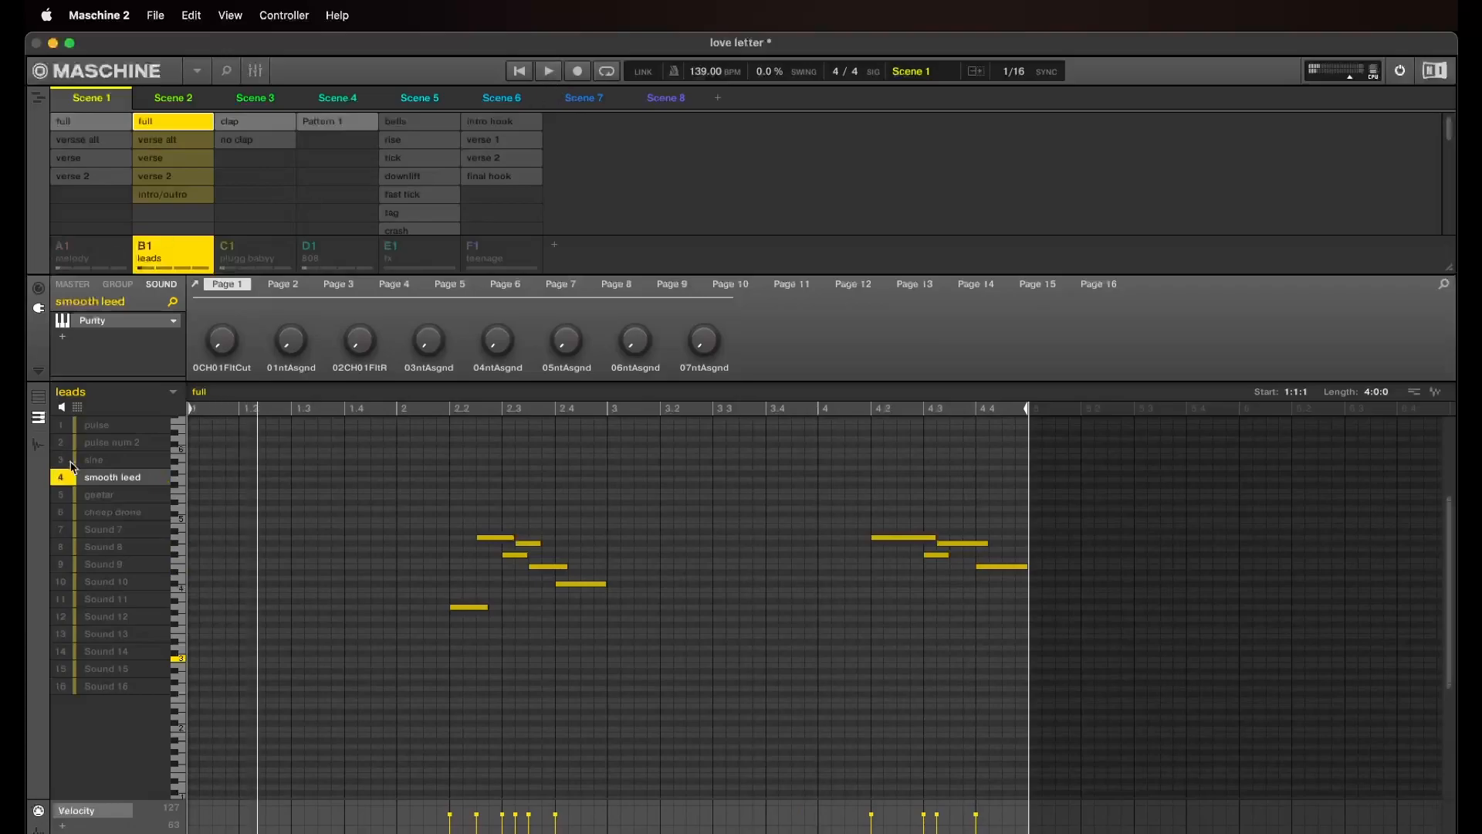
Open the geetar sound's Purity instrument and point out Distortion Guitar and Overdrive Guitar among the GM Normal presets
click(119, 495)
click(195, 285)
drag(438, 163, 742, 214)
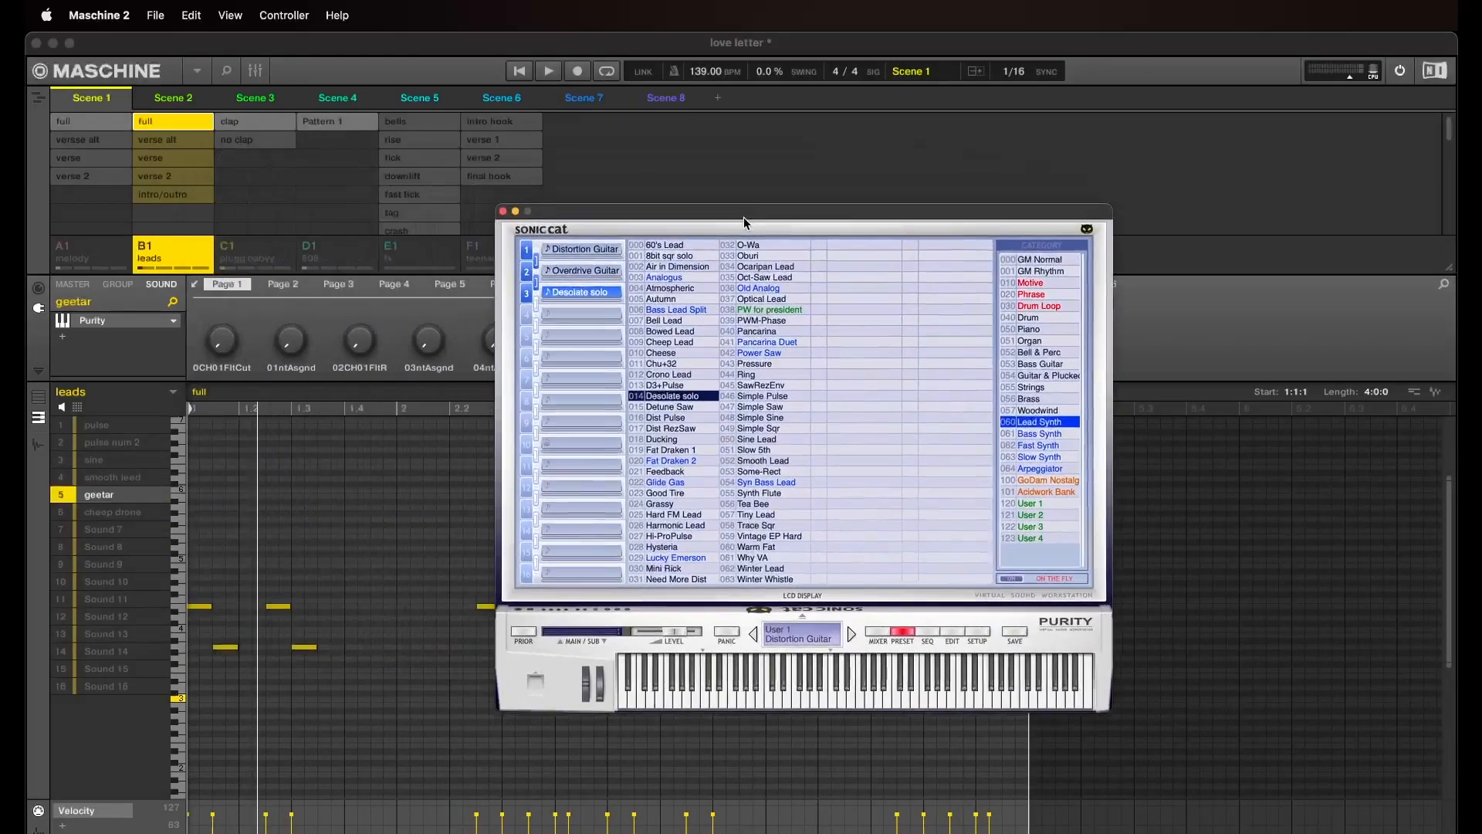
click(598, 261)
click(1029, 263)
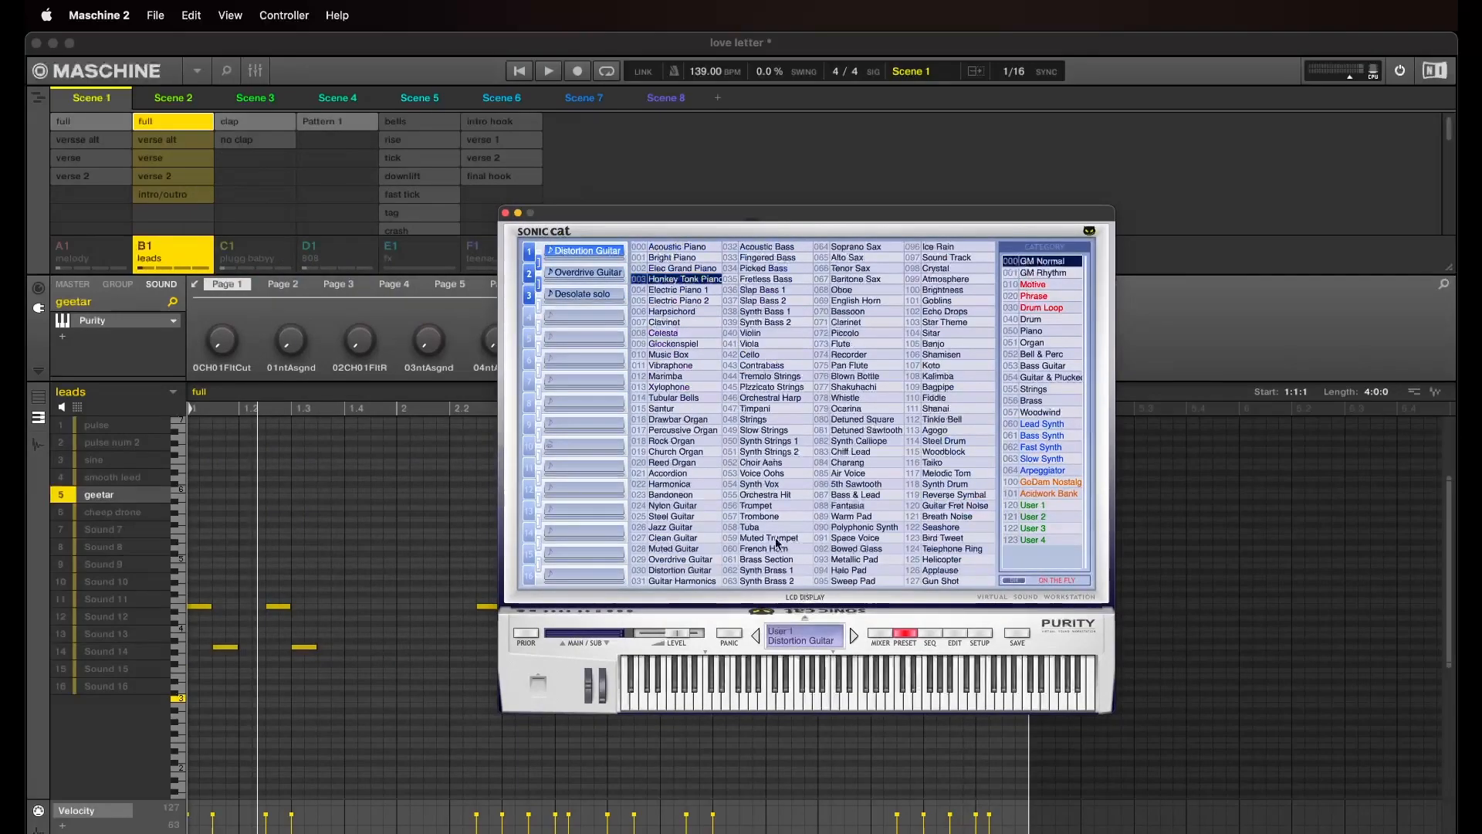
click(684, 572)
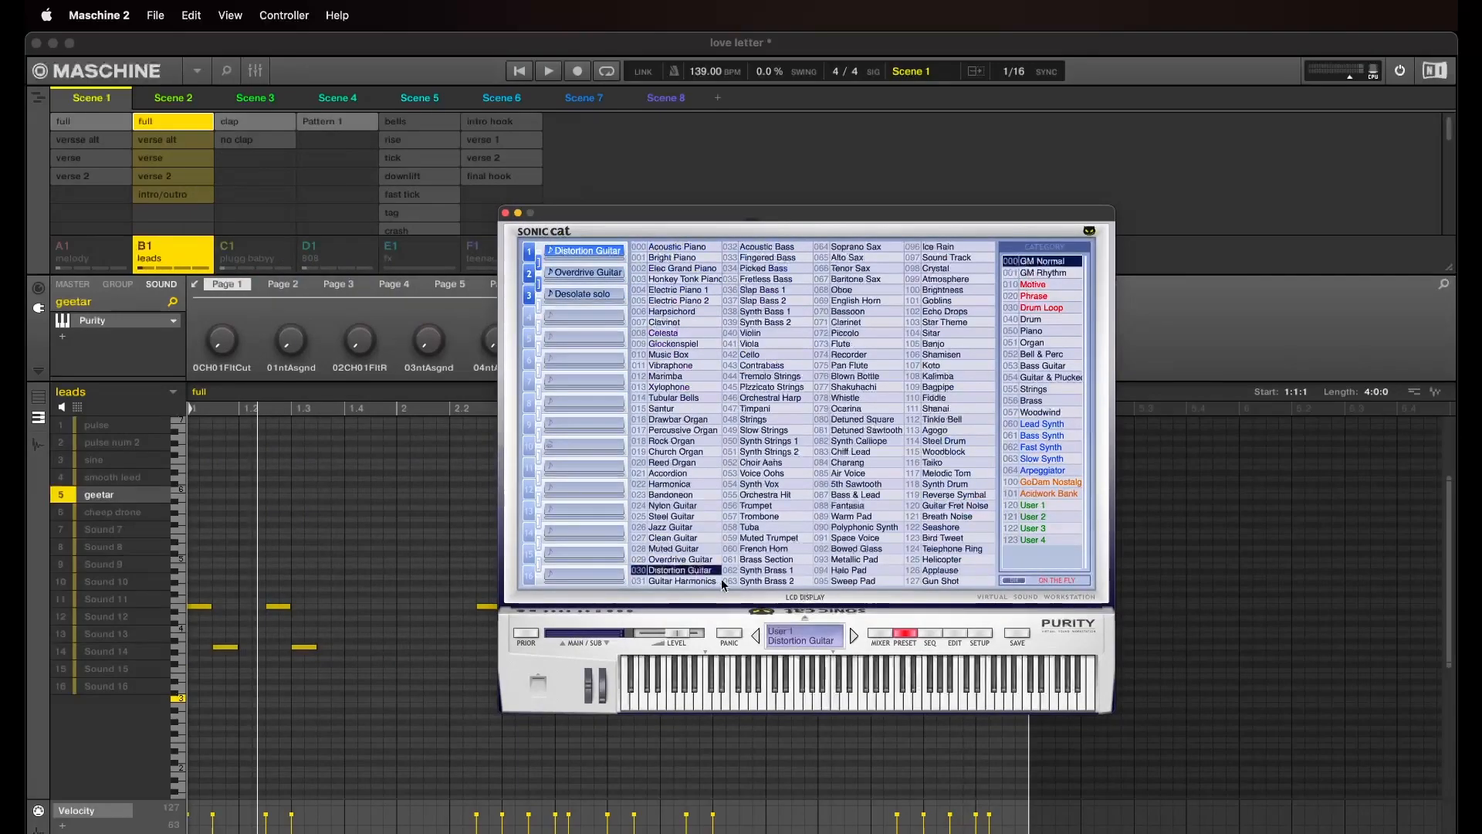
click(681, 559)
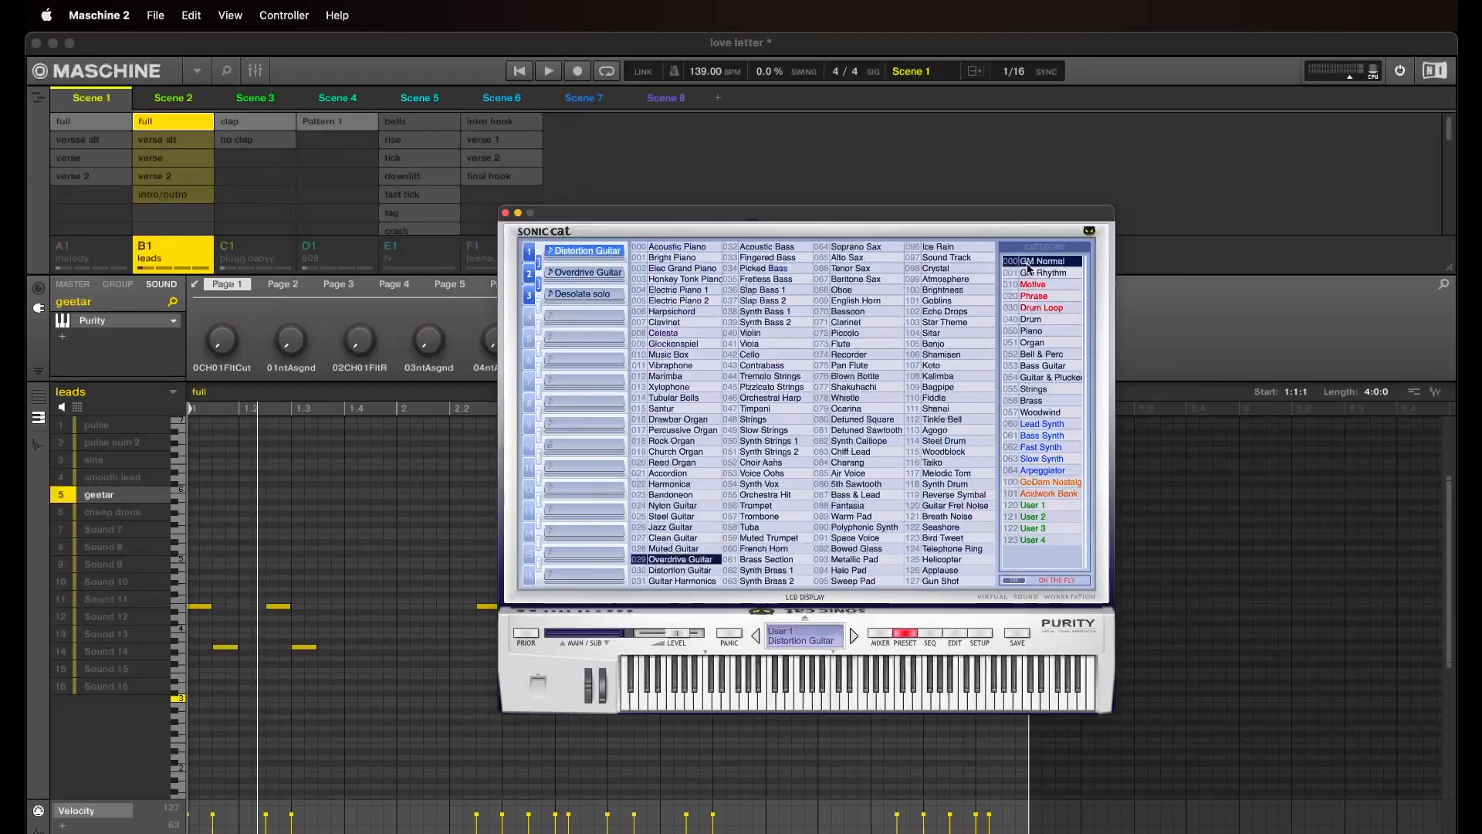
Locate the geetar sound's Desolate solo layer among the Lead Synth presets and audition the geetar part from the pattern start
click(576, 293)
click(1055, 425)
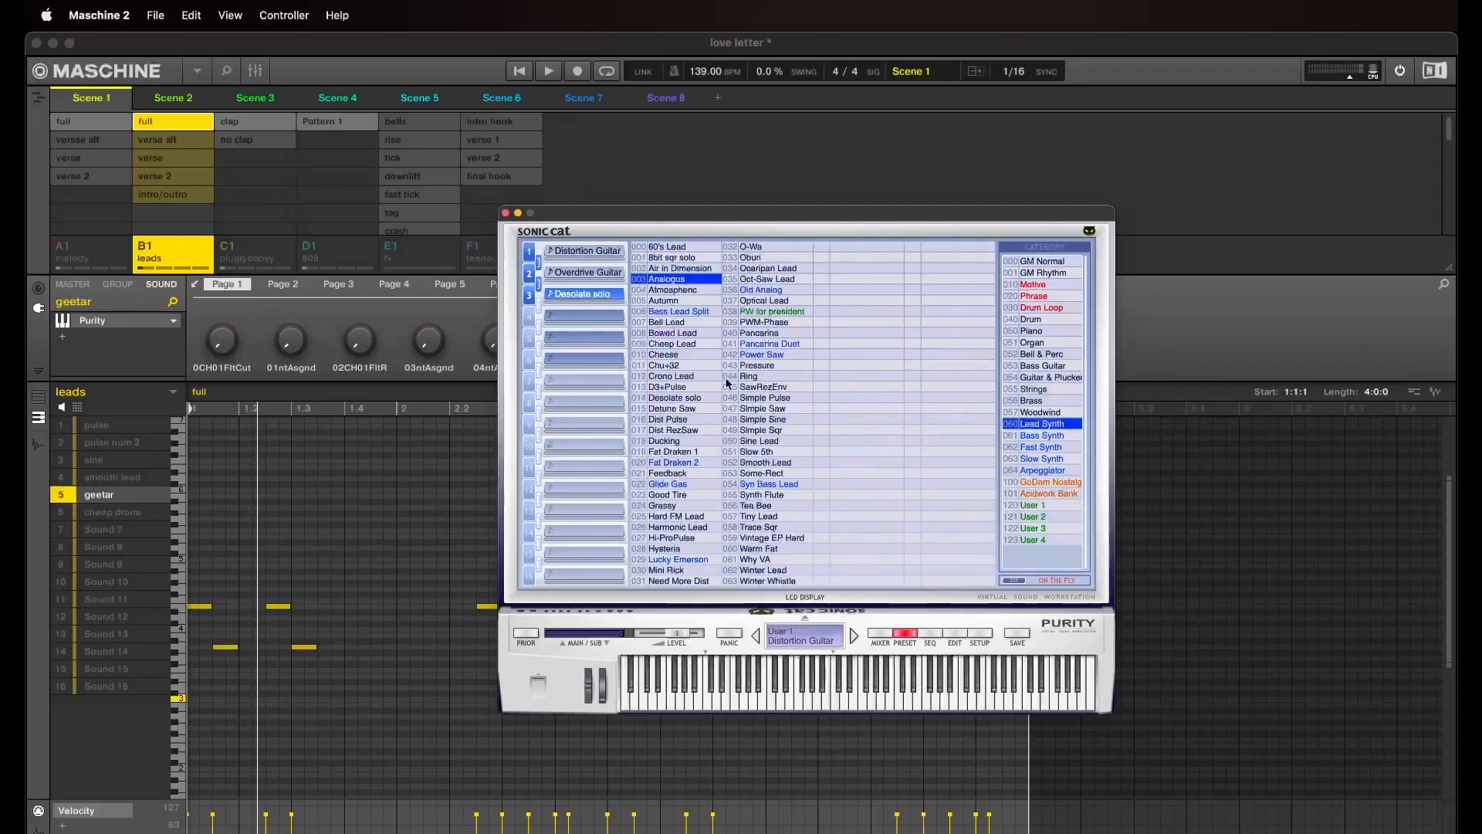
click(686, 399)
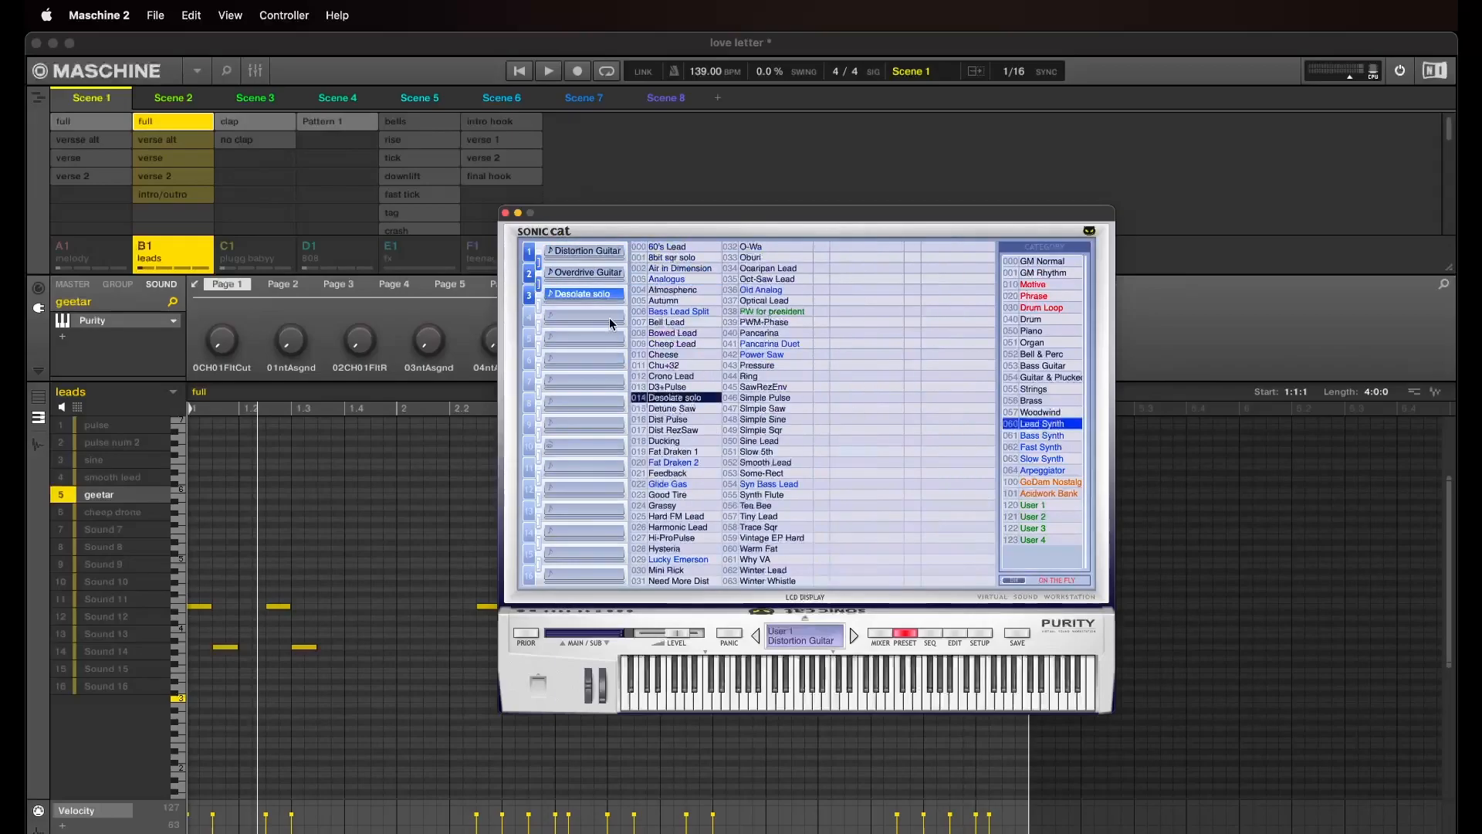
click(506, 213)
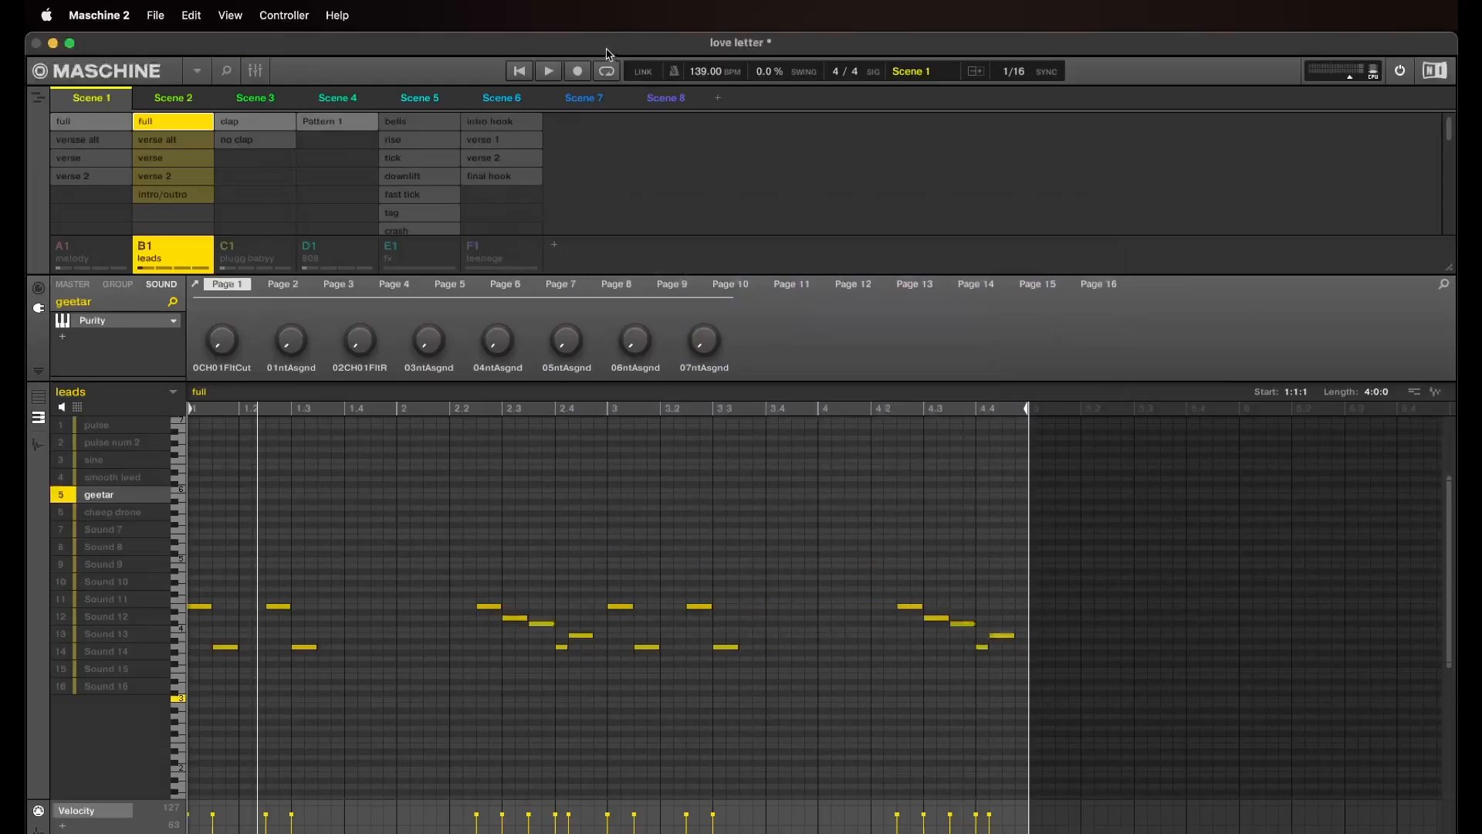
click(520, 71)
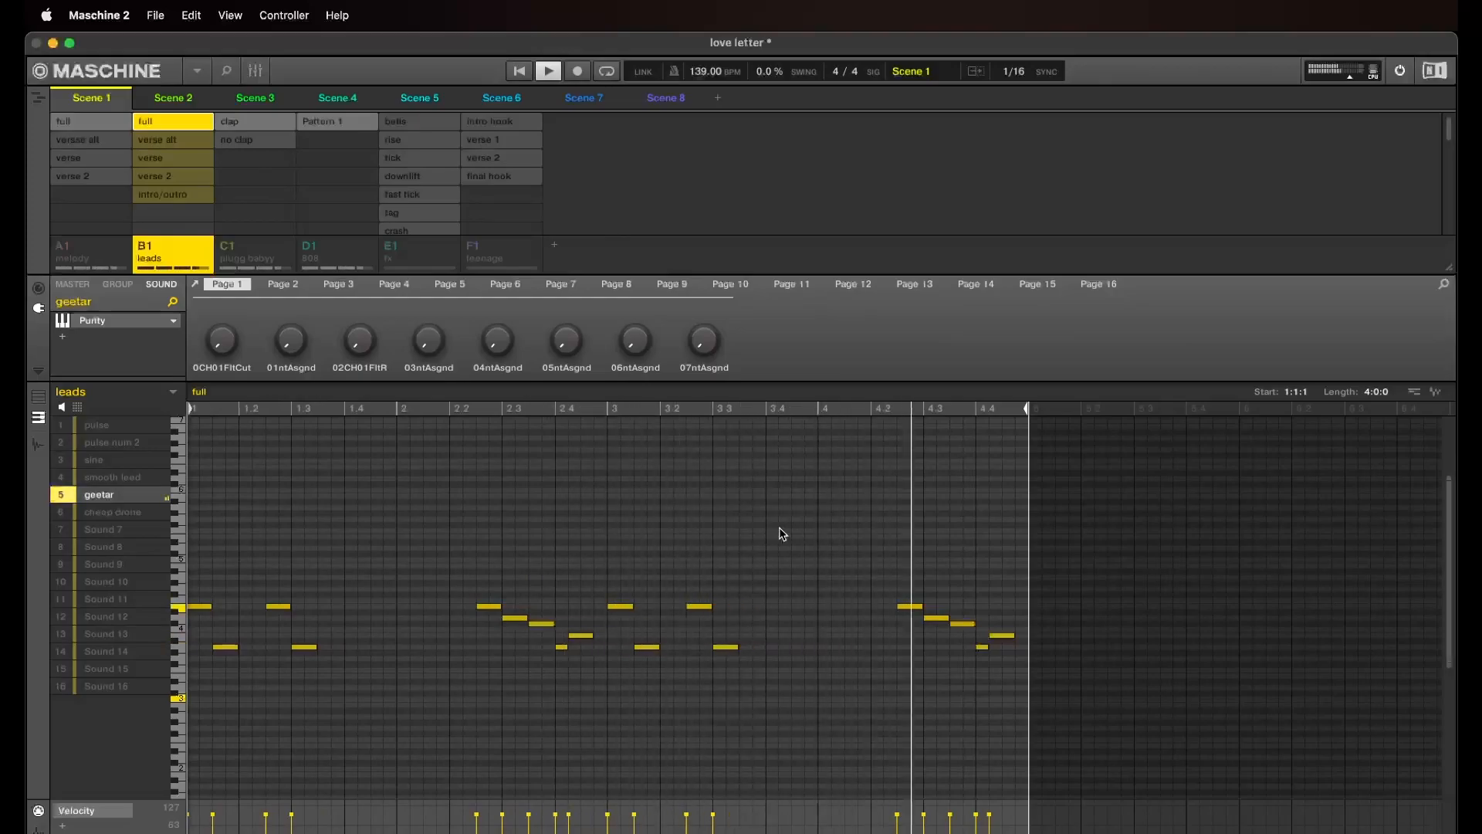
Show all leads sounds in the step grid and switch the solo from geetar to cheep drone
click(40, 397)
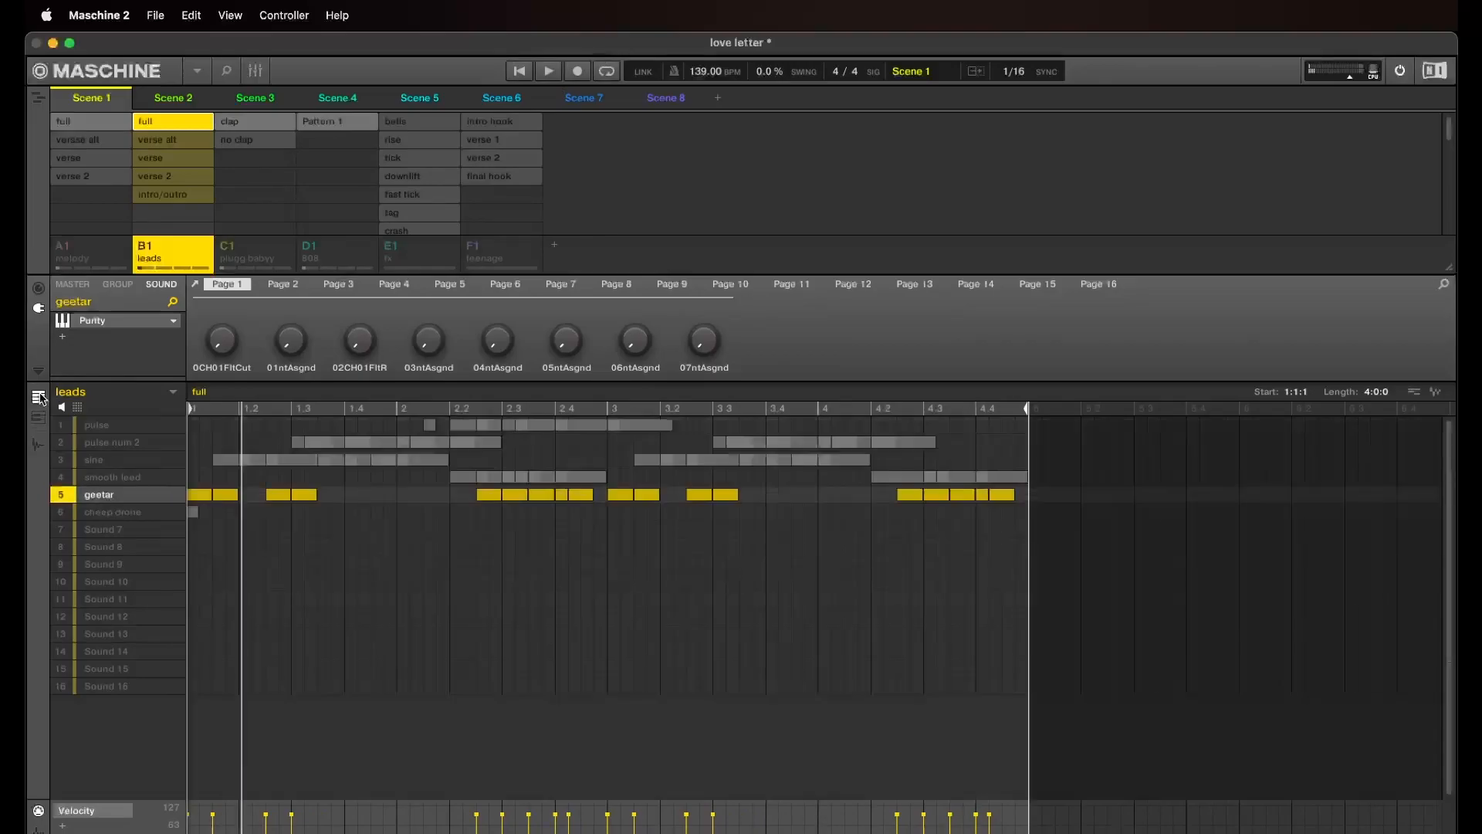
click(61, 514)
click(62, 494)
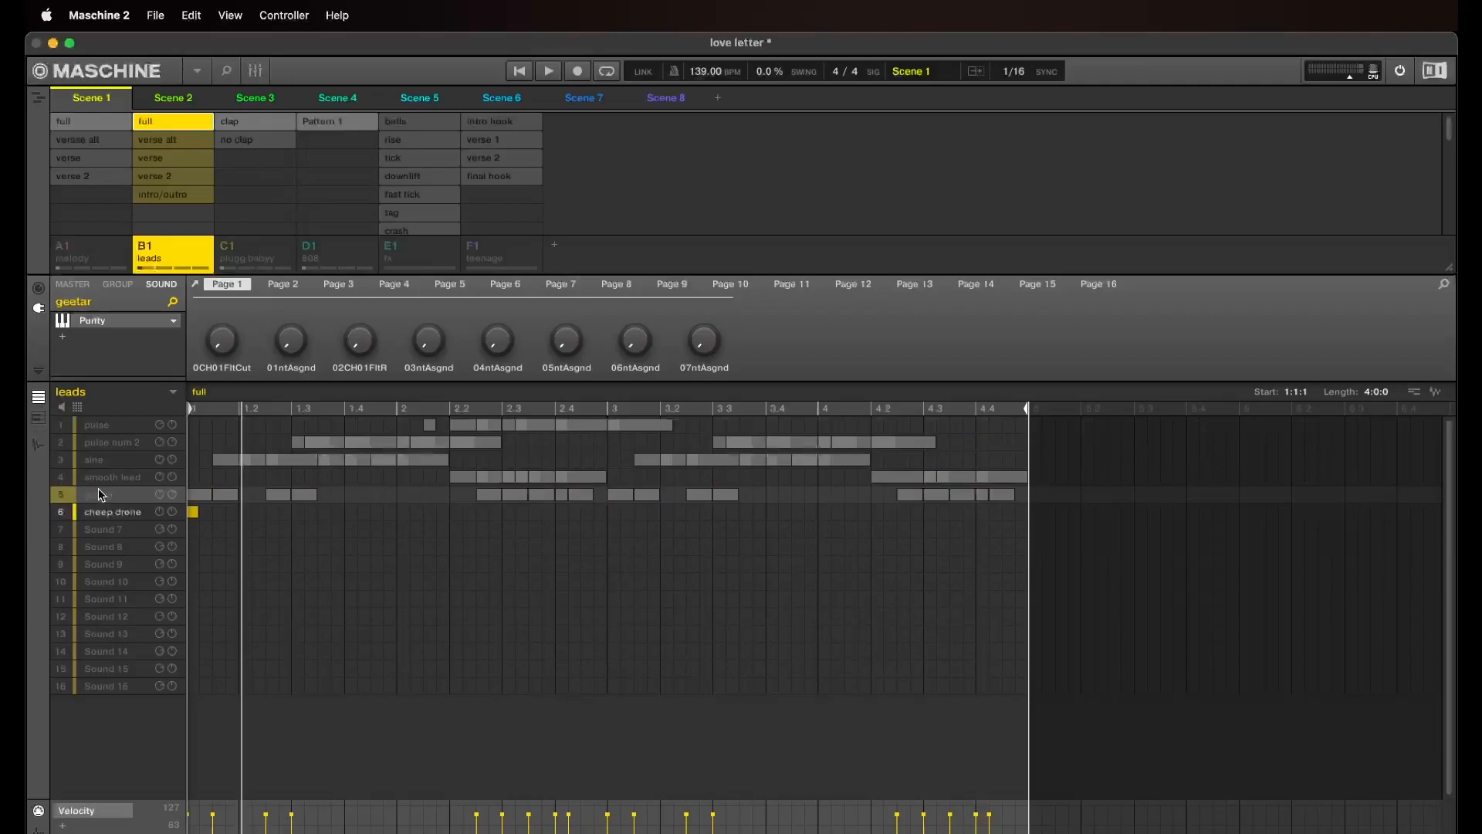
Inspect the cheep drone sound's Cheep Lead preset in Purity's preset list and audition its part from the pattern start
click(115, 512)
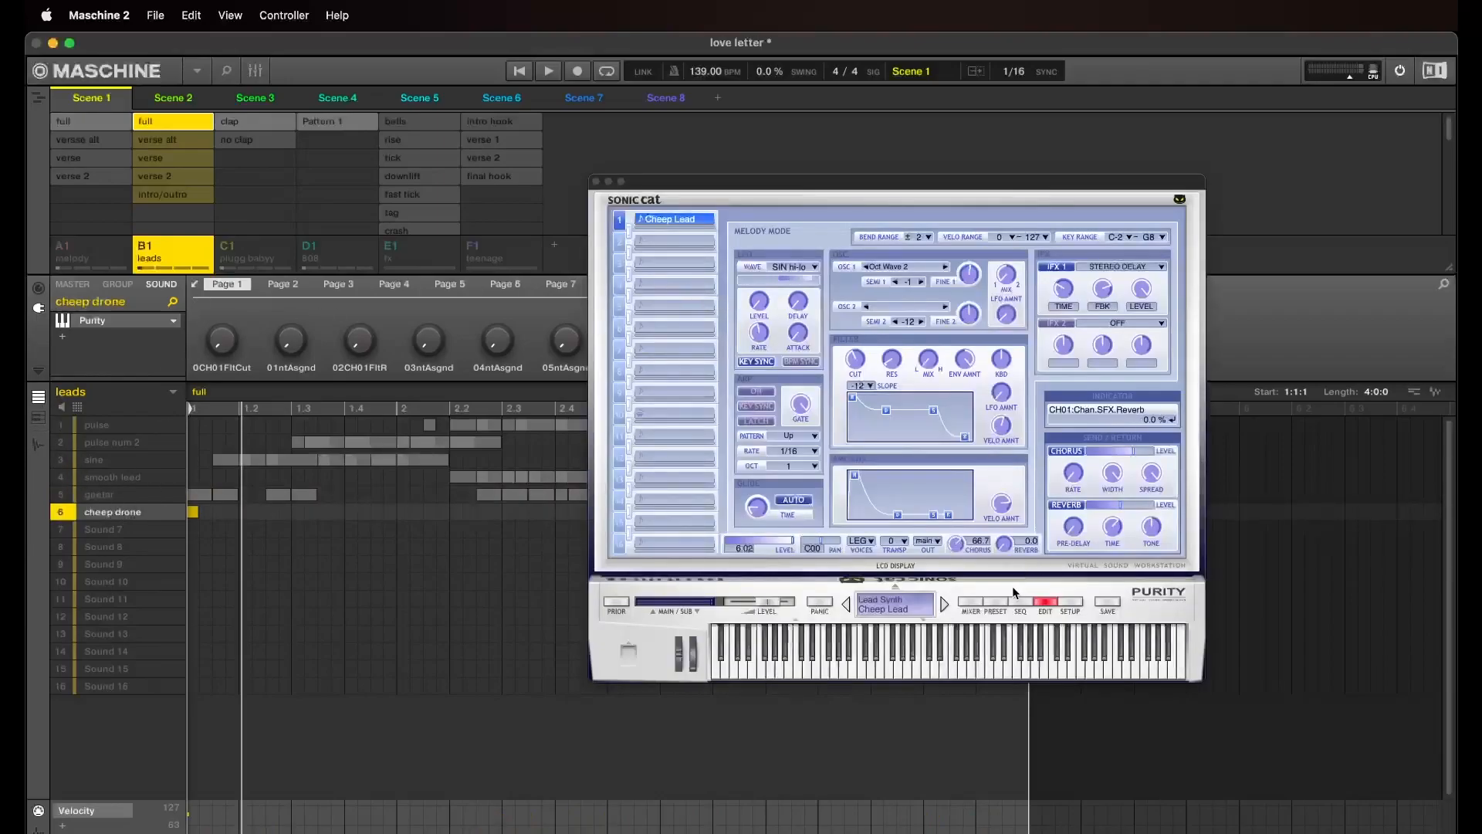
click(1001, 605)
click(1001, 604)
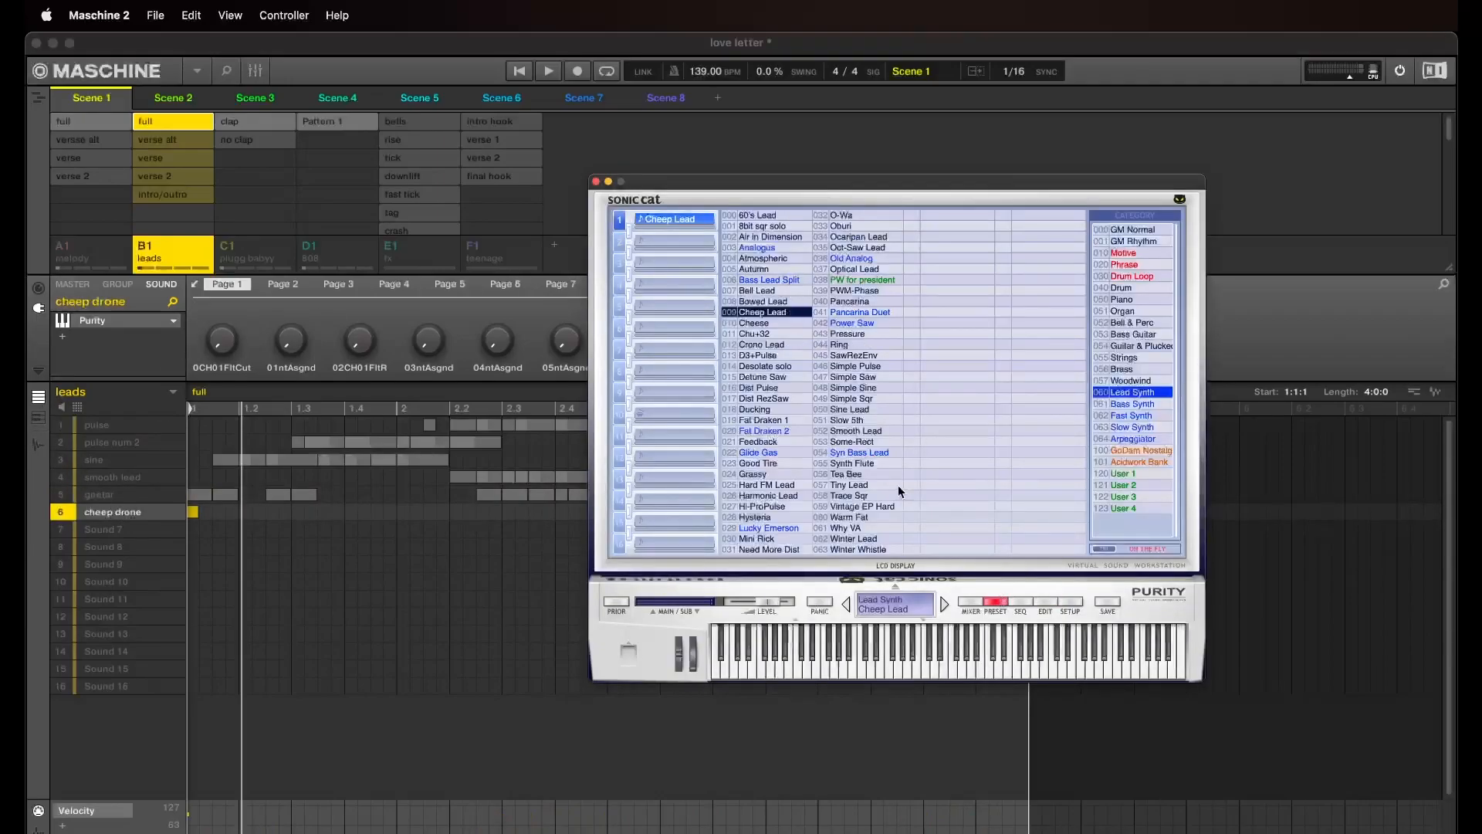
click(595, 182)
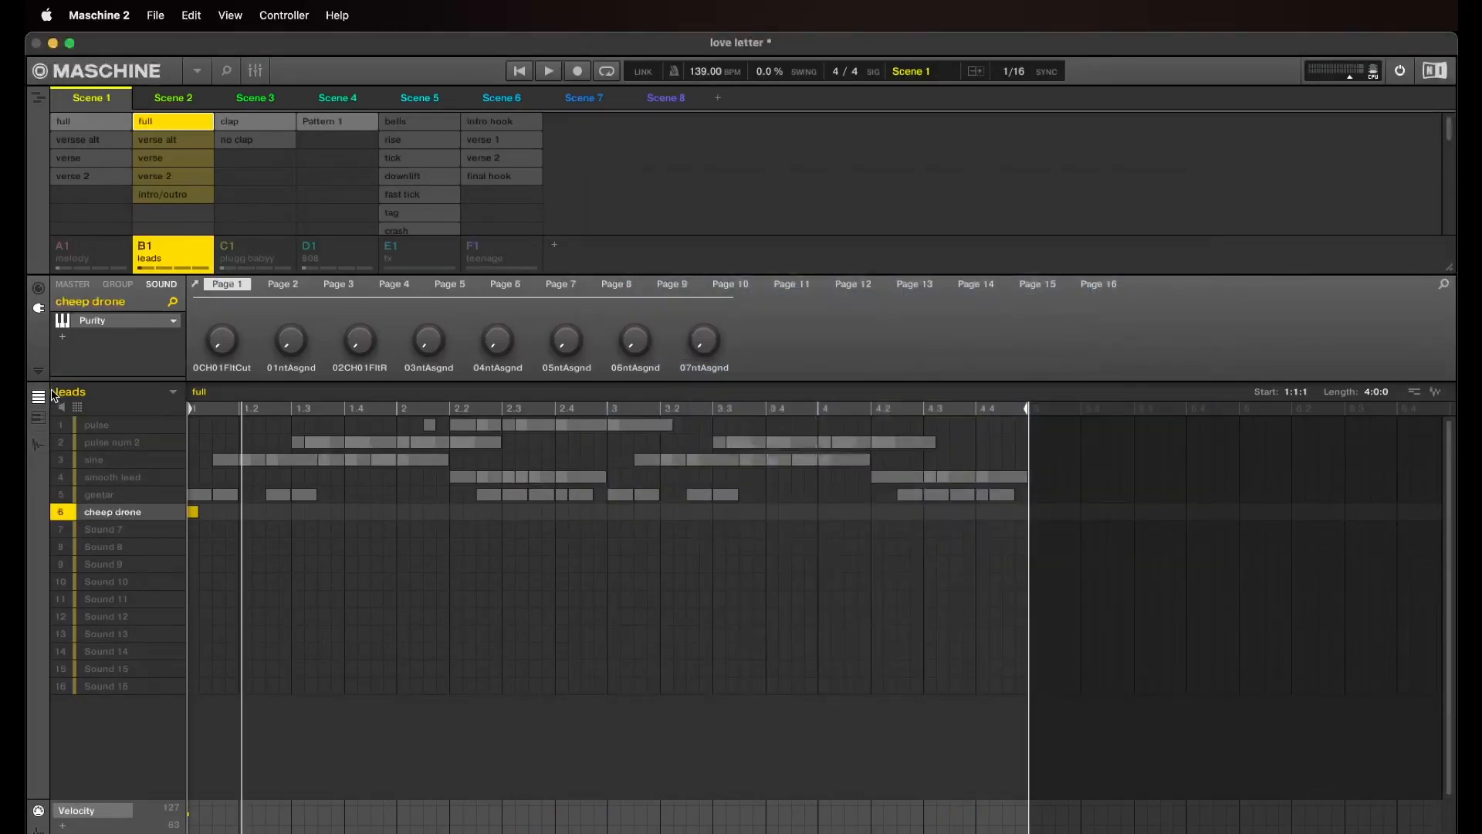
click(521, 72)
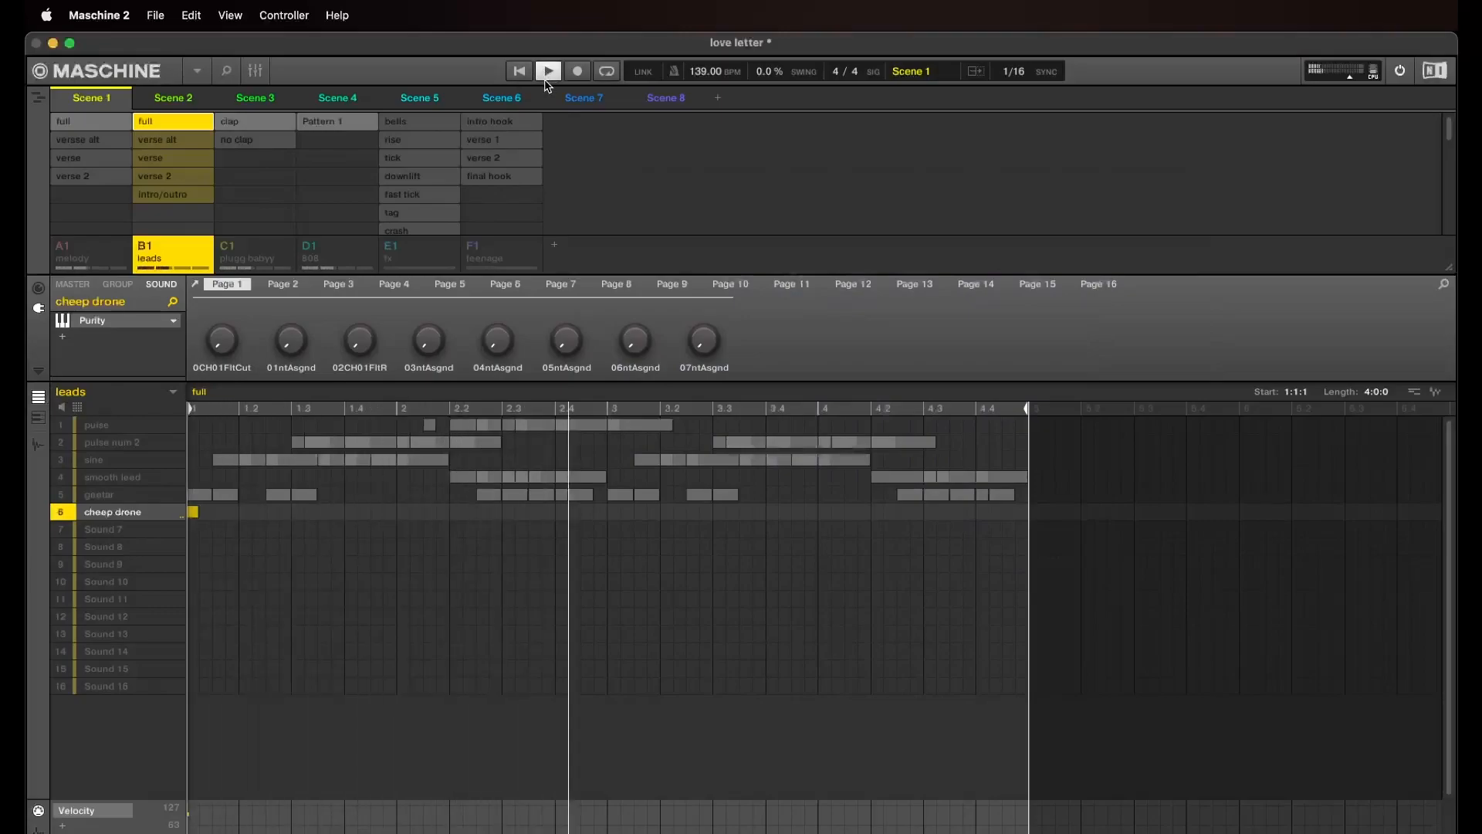
End the cheep drone audition, clear its solo, and play the pulse sound alone in the leads group
click(546, 73)
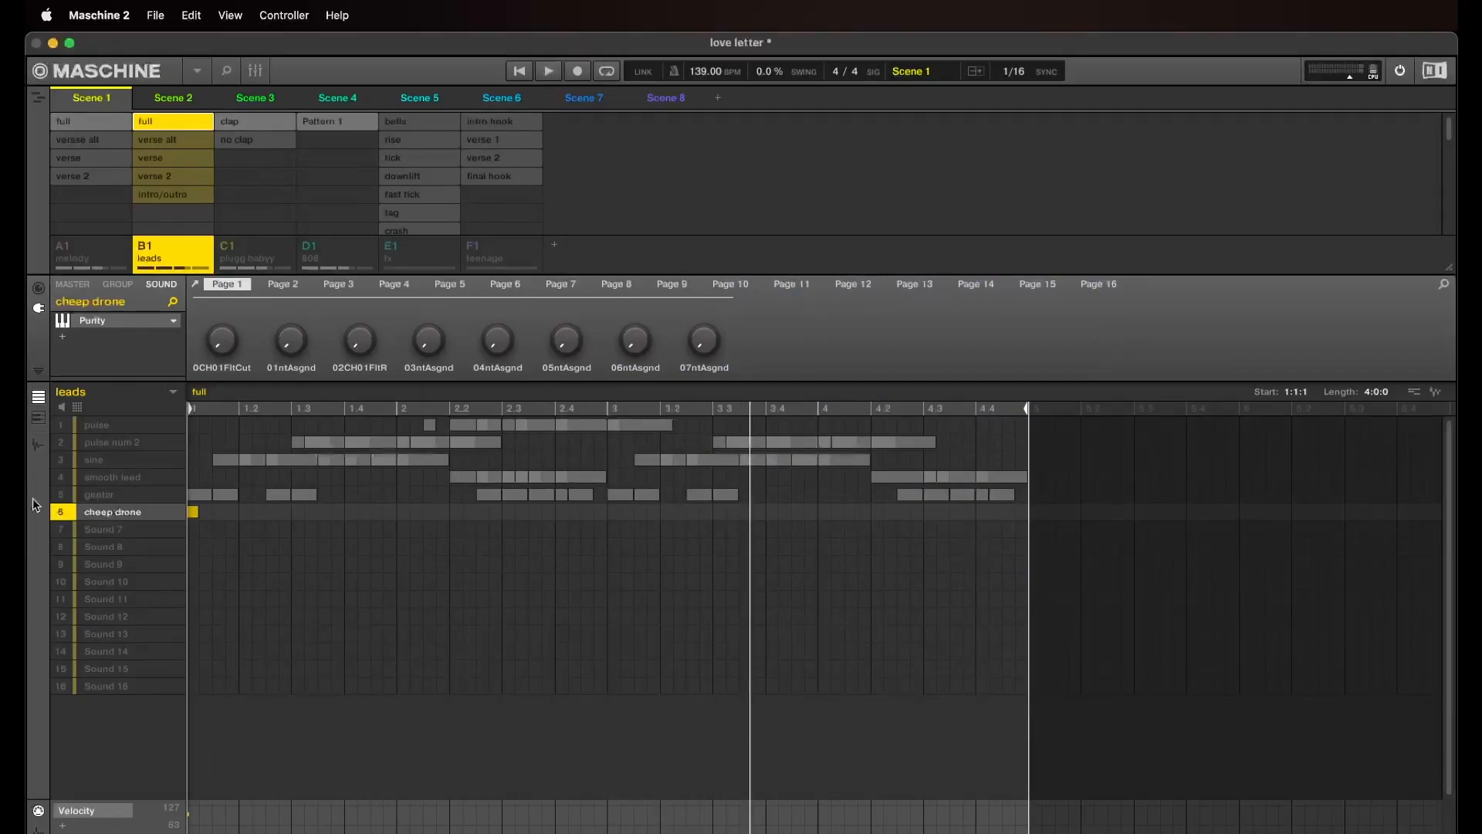
key(super+a)
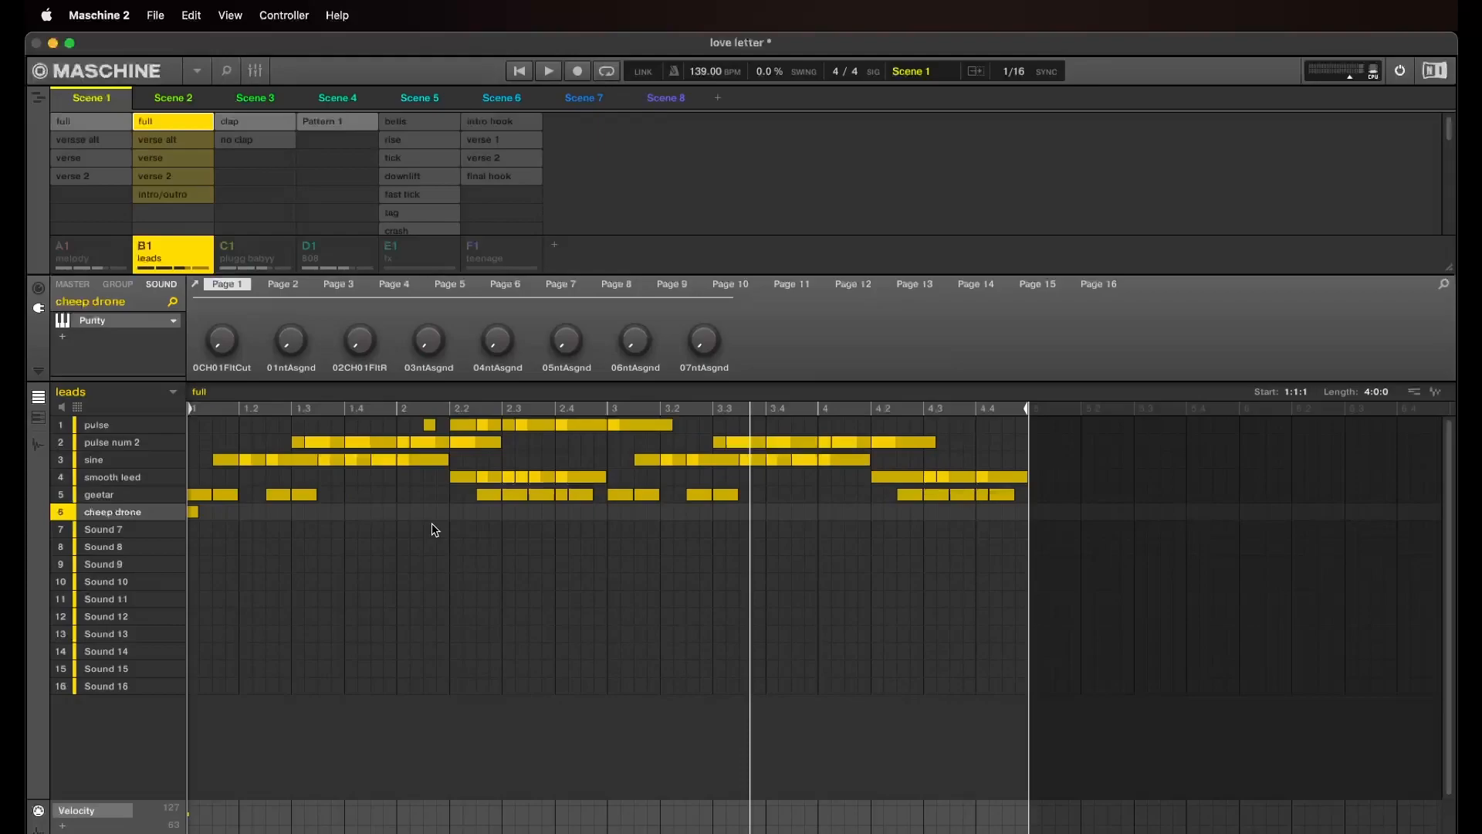
click(67, 427)
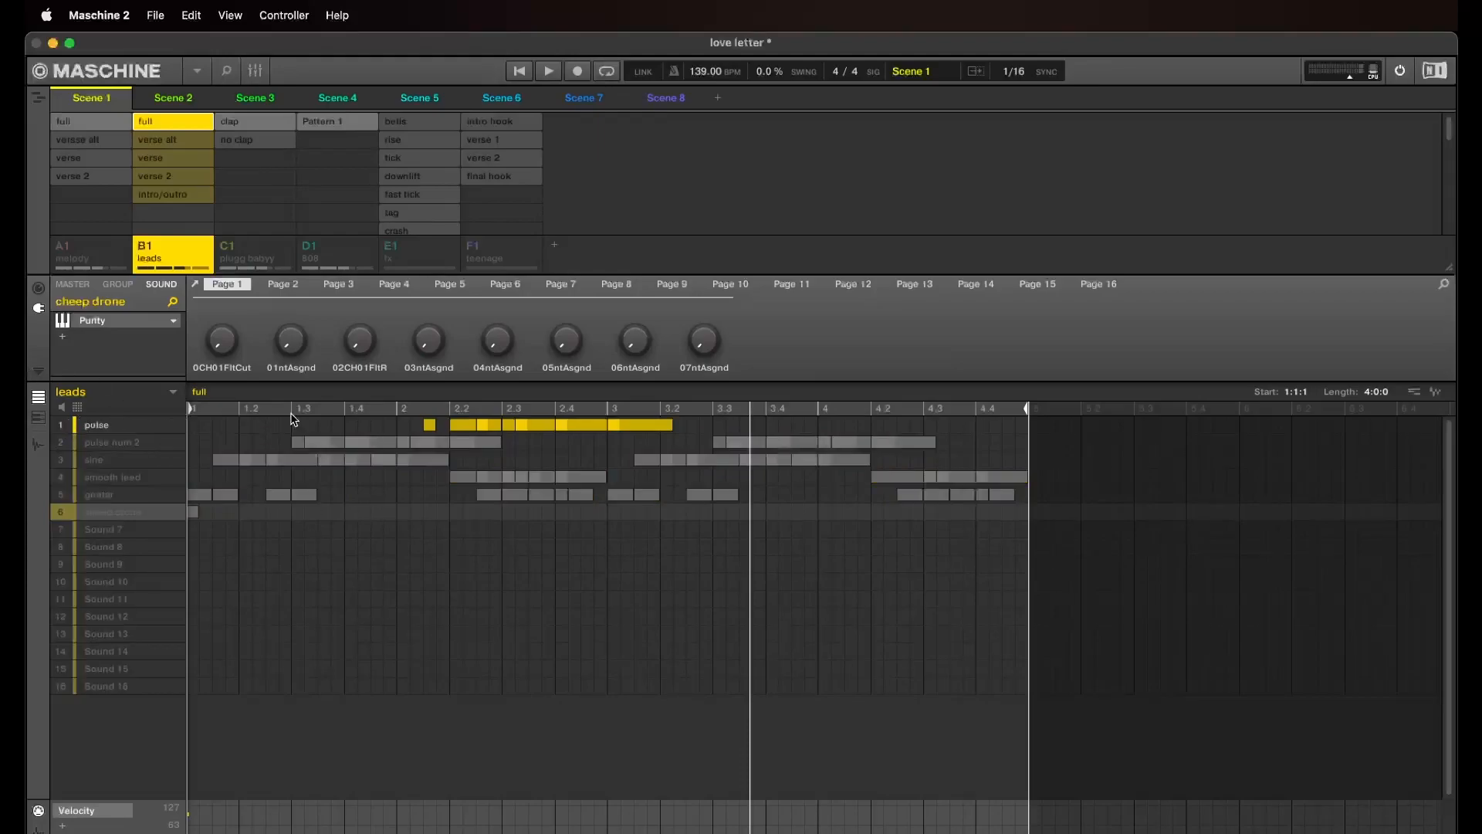
key(space)
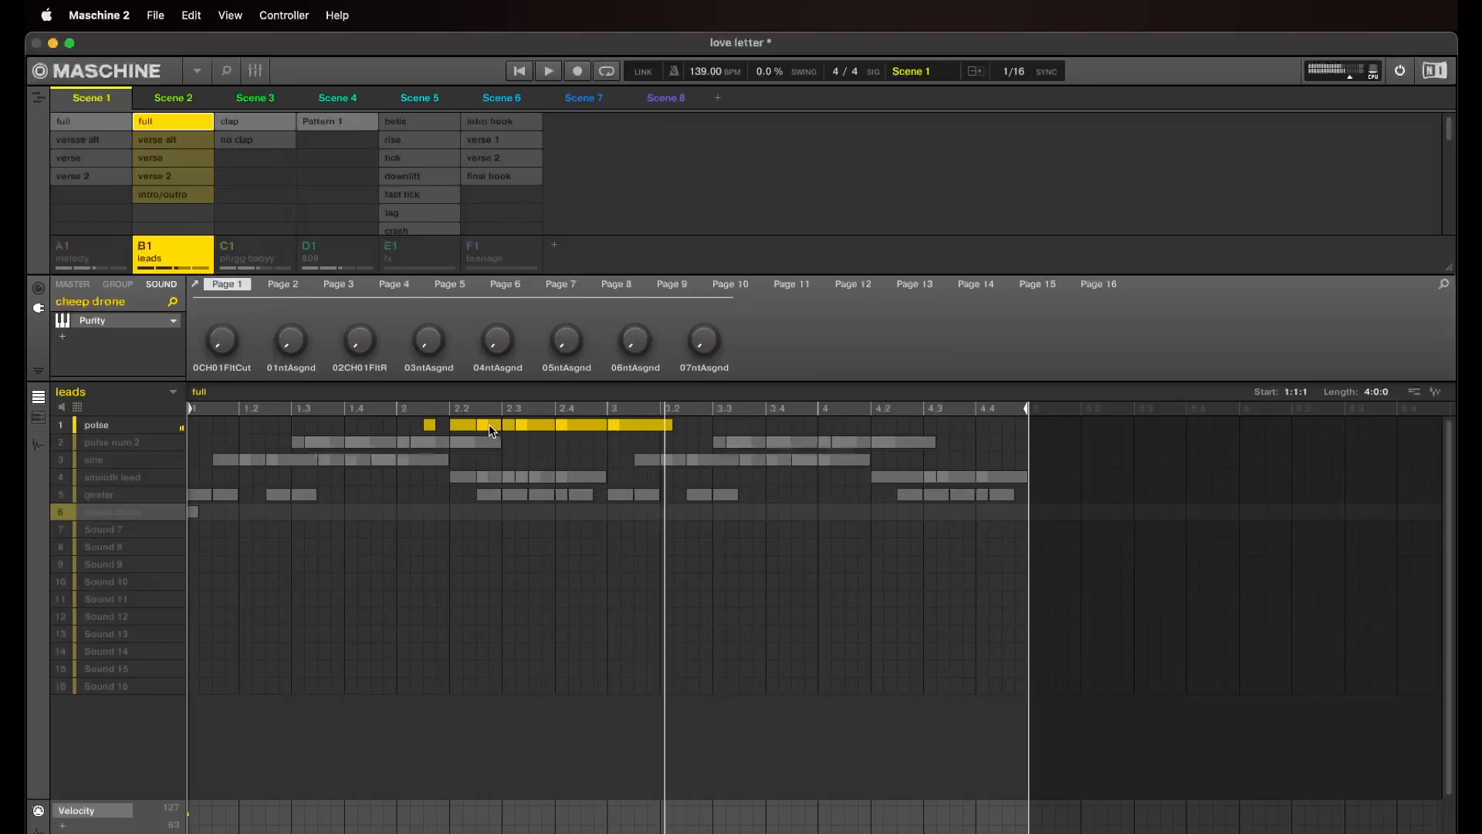
Toggle the pulse sound's solo, restore all leads sounds, and bring the leads group back in
click(66, 429)
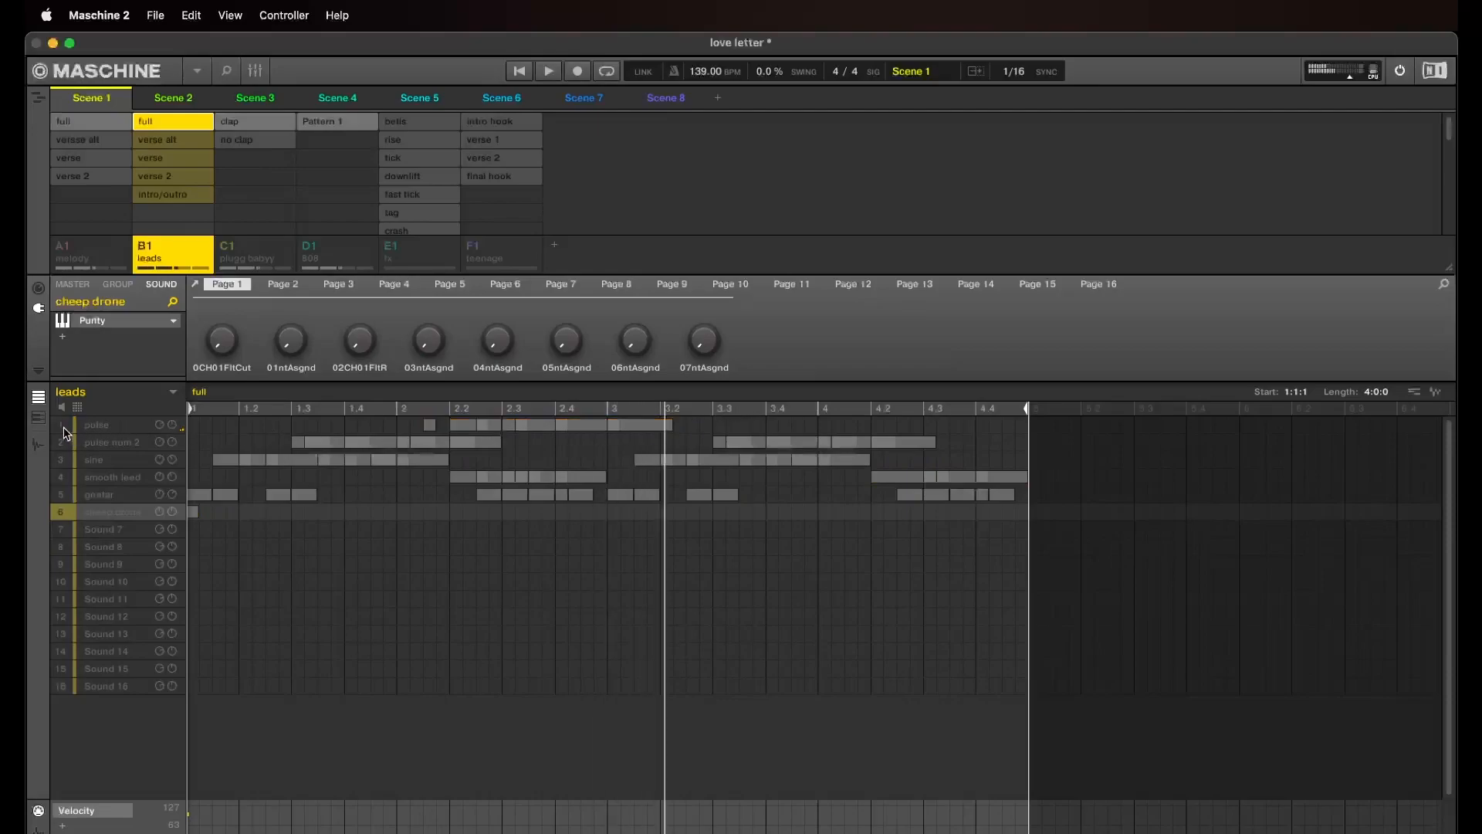
click(66, 431)
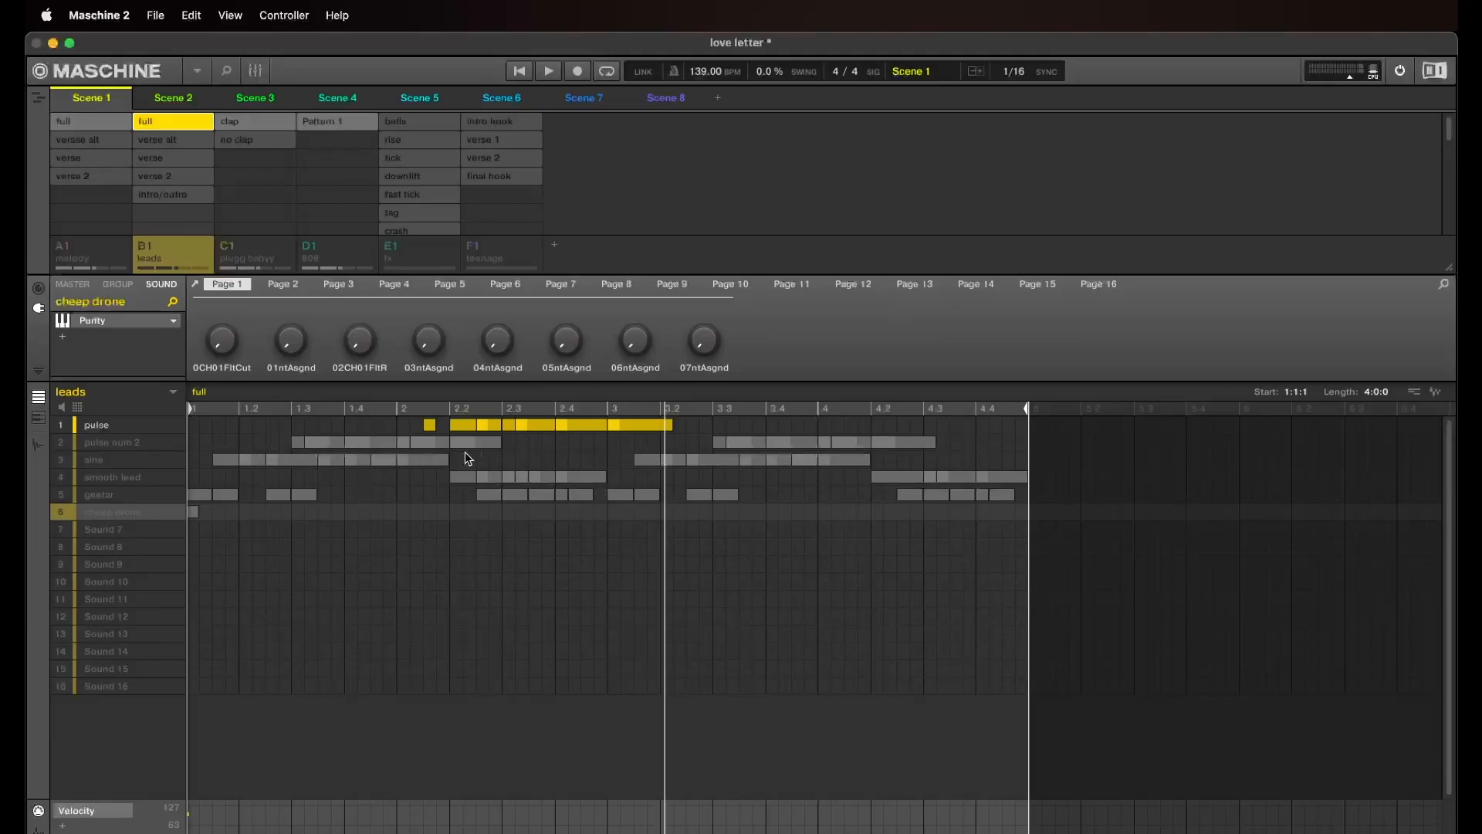
mouse_move(161, 442)
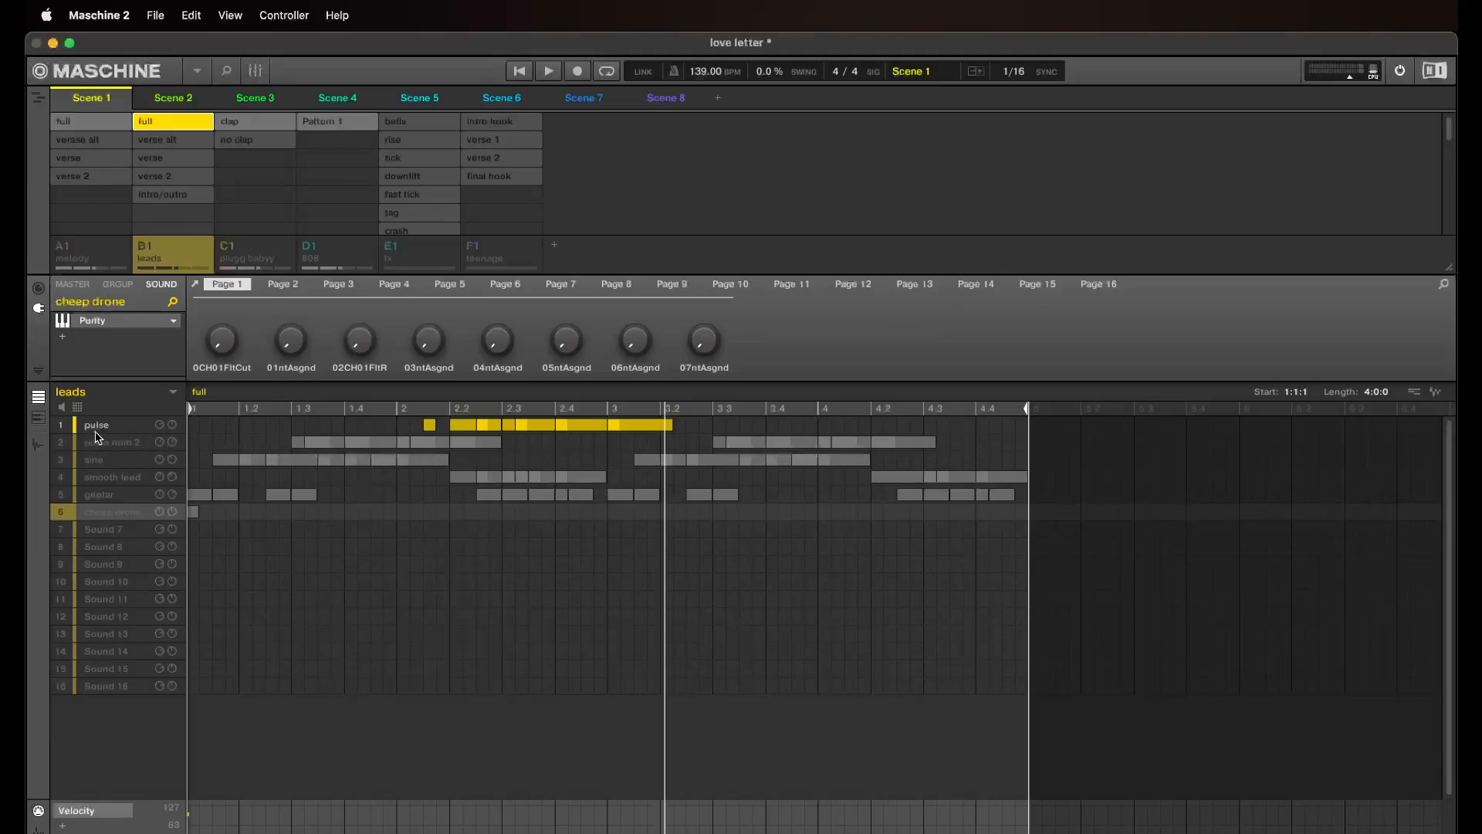
right_click(65, 428)
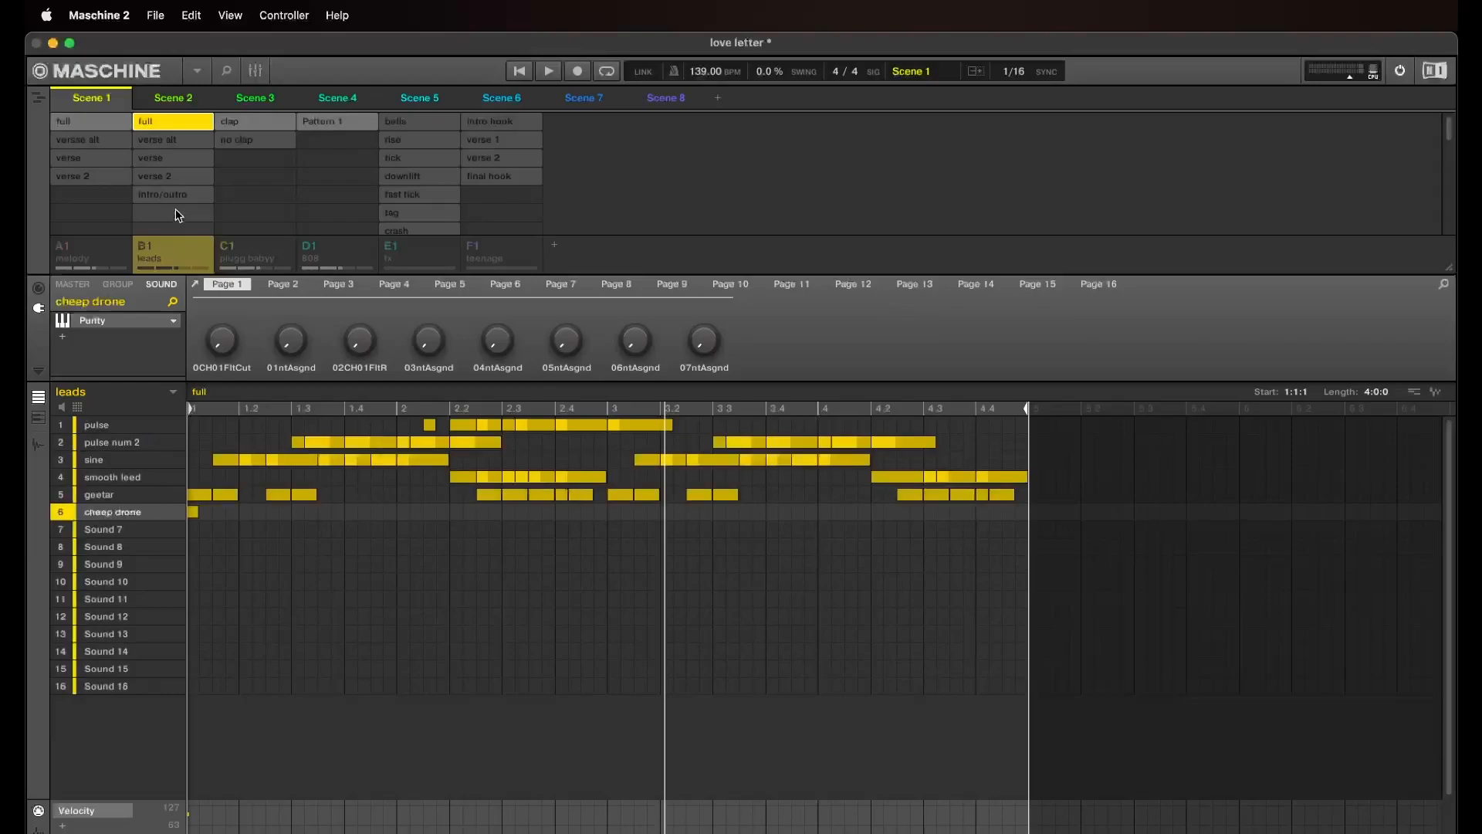
click(142, 247)
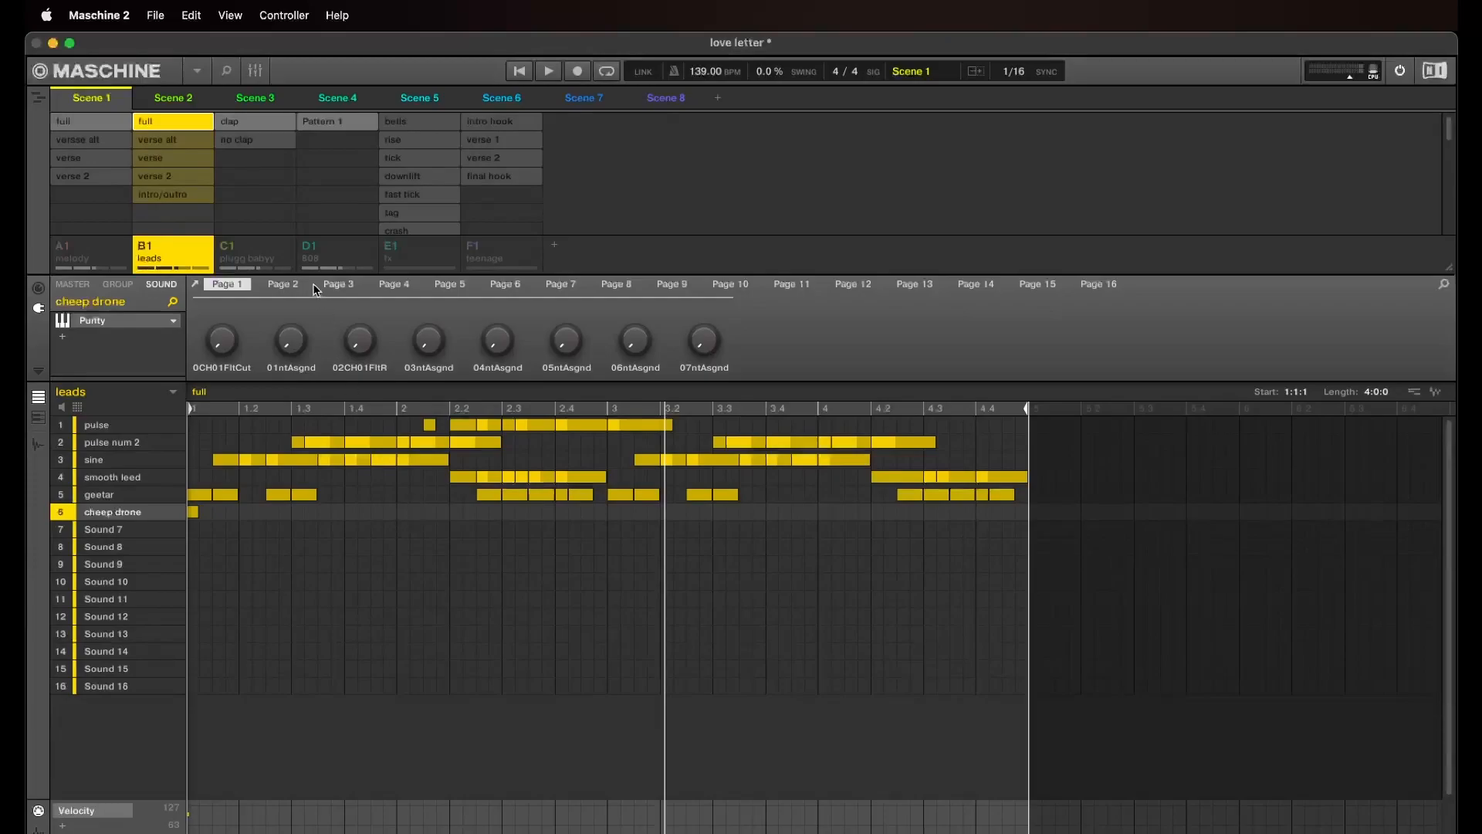
Switch to the plugg babyy group and audition its clp sound alone from the pattern start
click(266, 252)
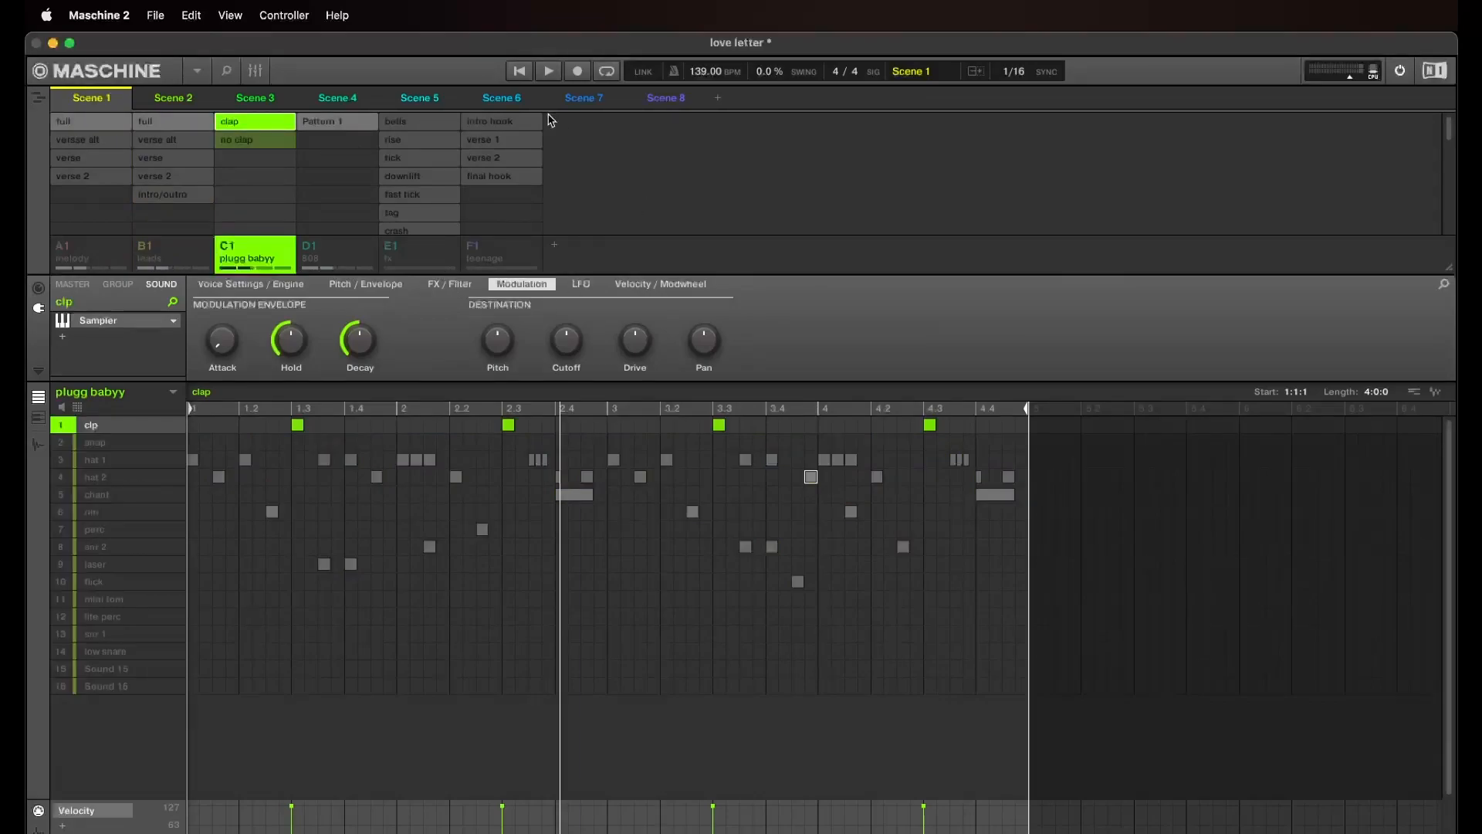
click(518, 73)
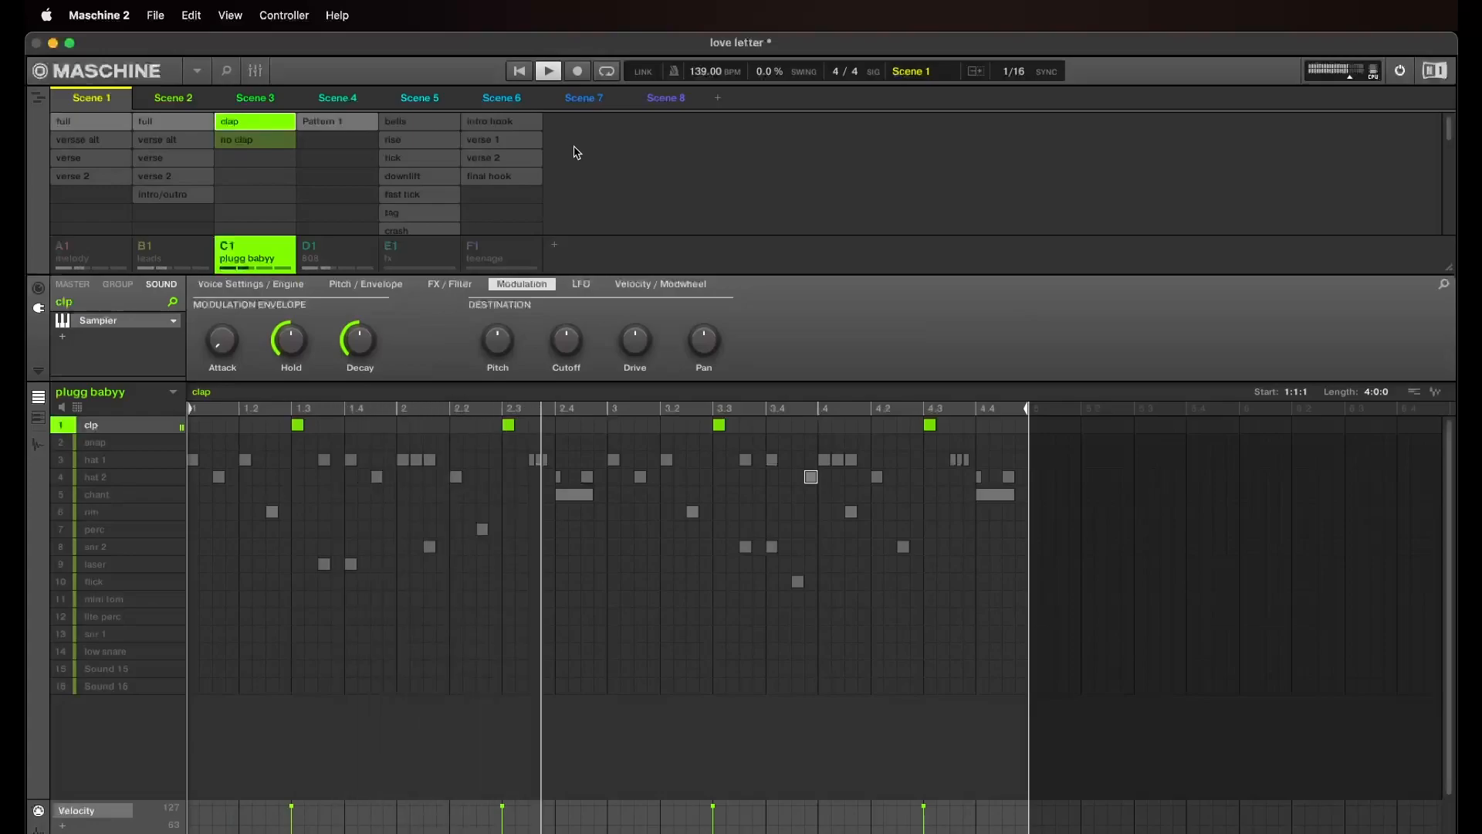
click(551, 72)
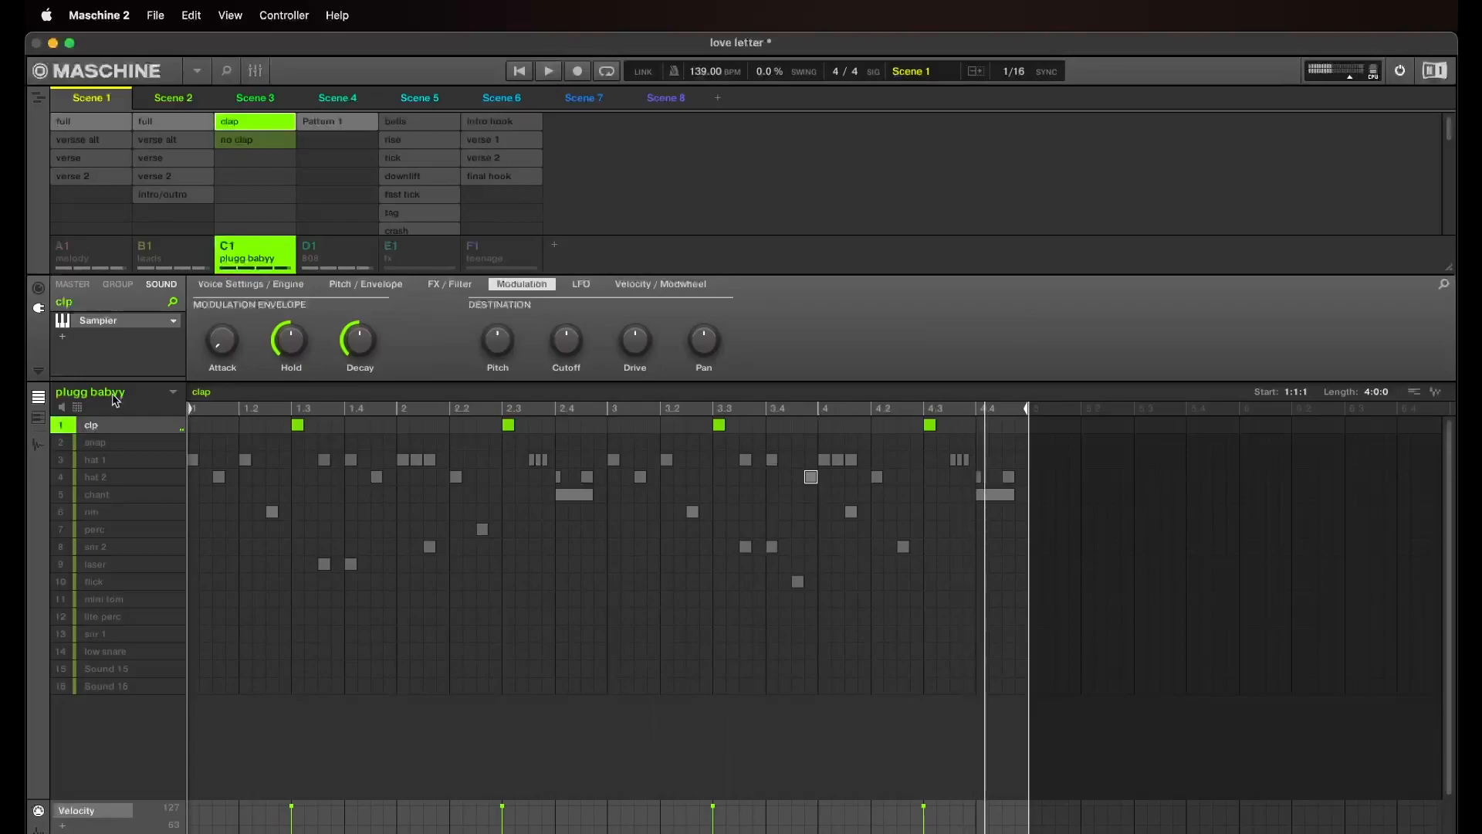
Solo and audition hat 1 and hat 2 one after the other from the start of the clap pattern
click(64, 461)
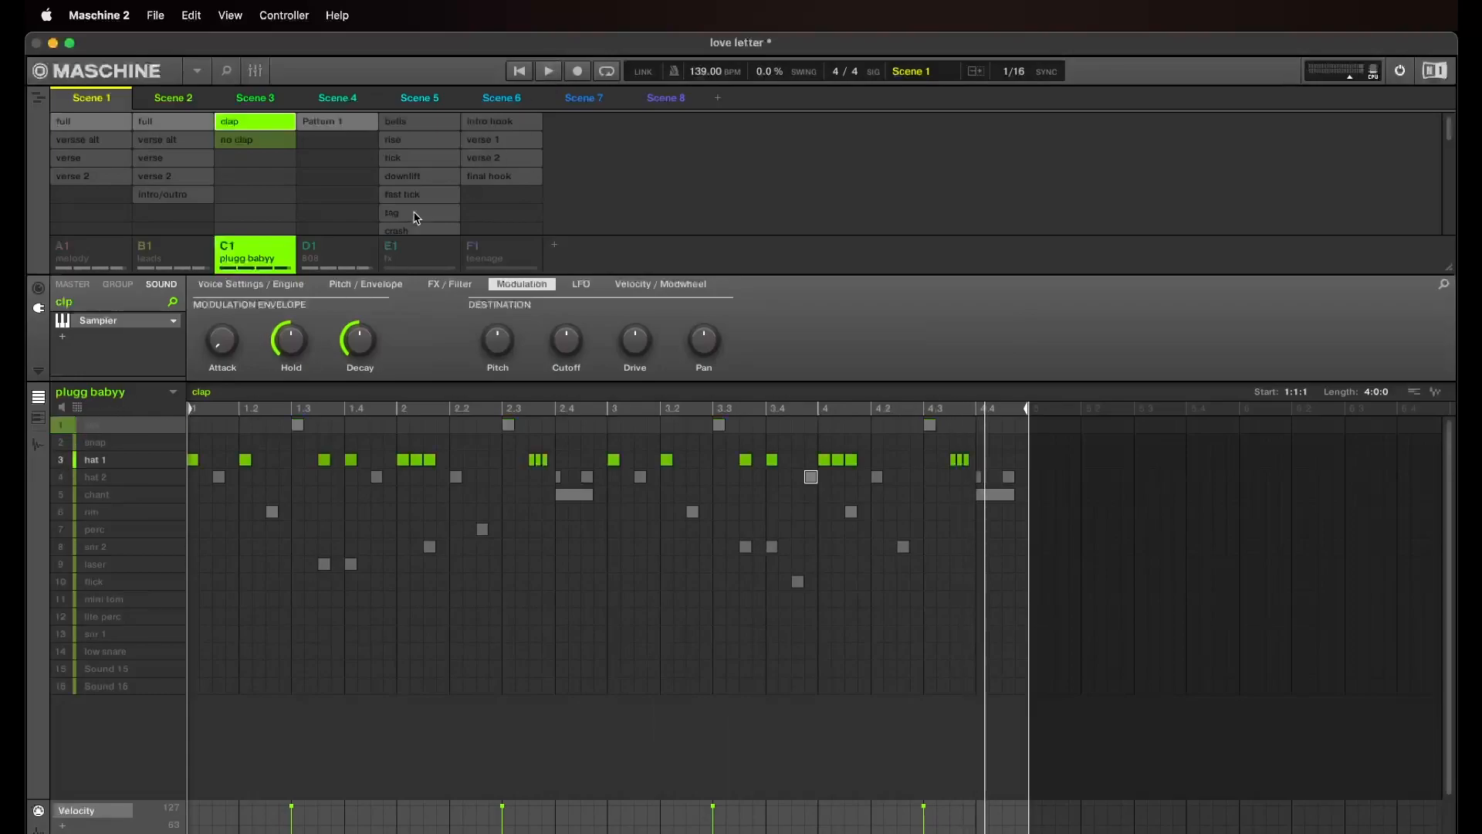
click(523, 73)
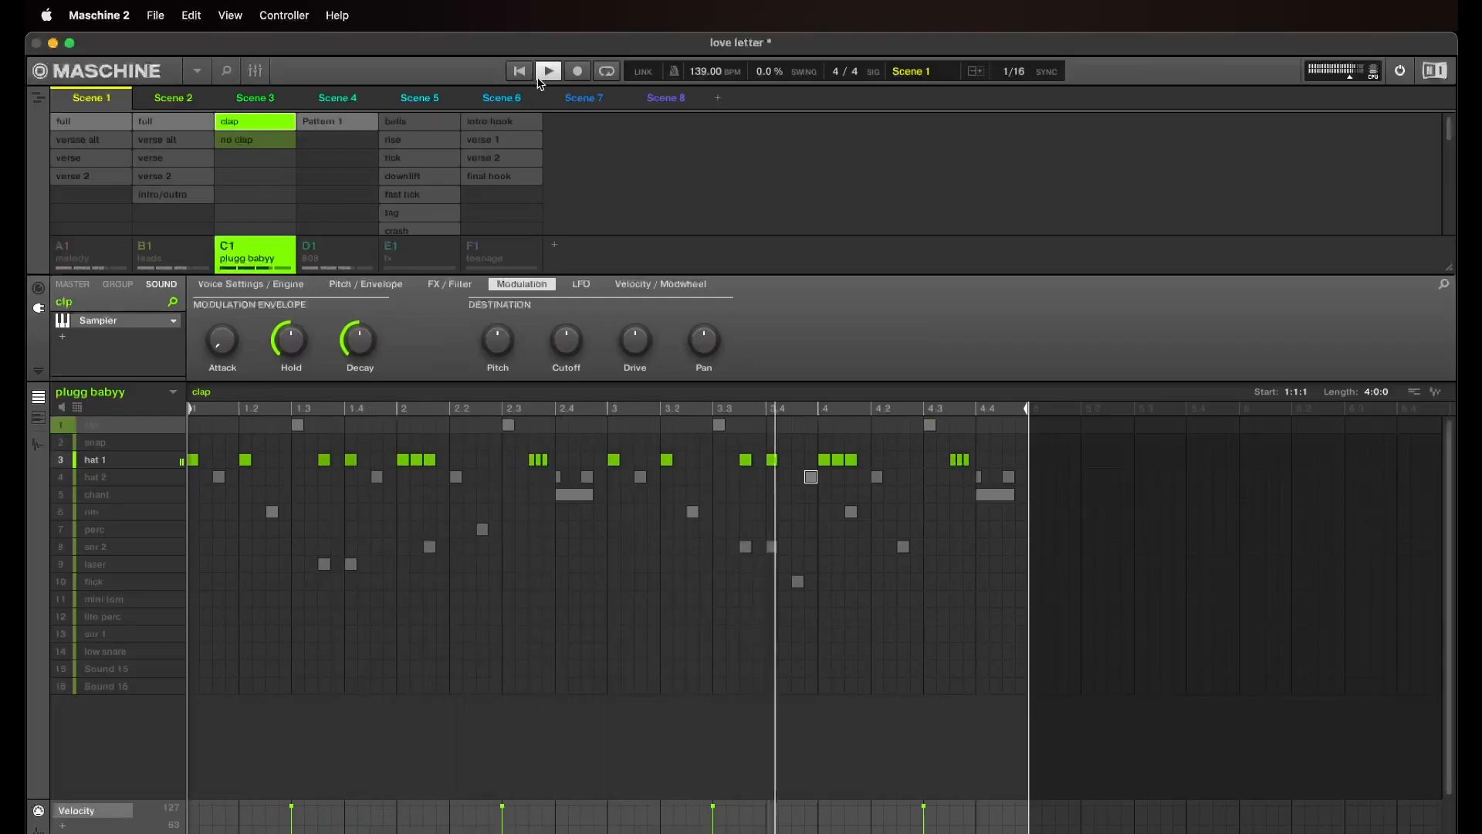
click(546, 74)
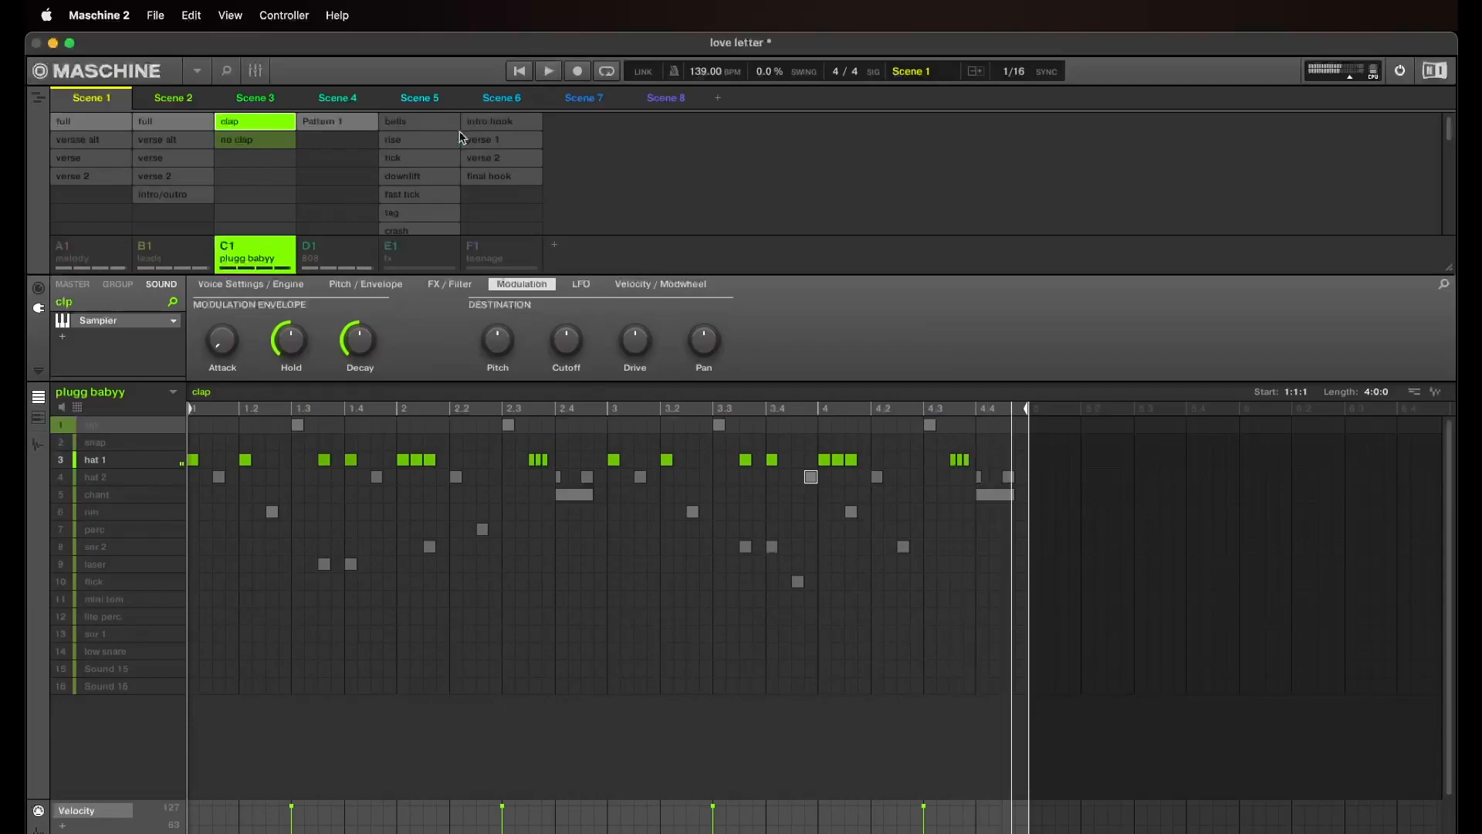
click(66, 478)
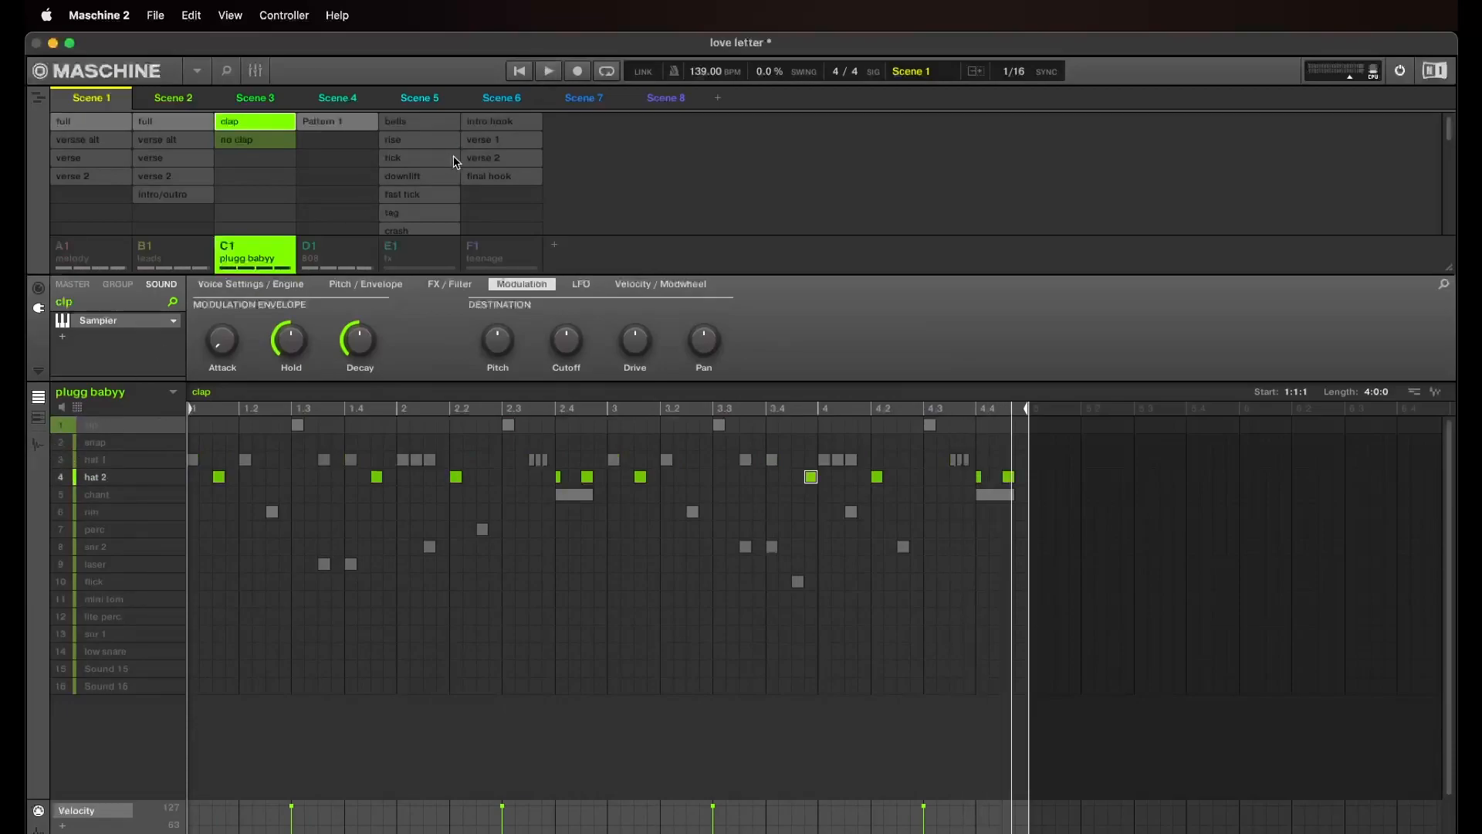
click(519, 74)
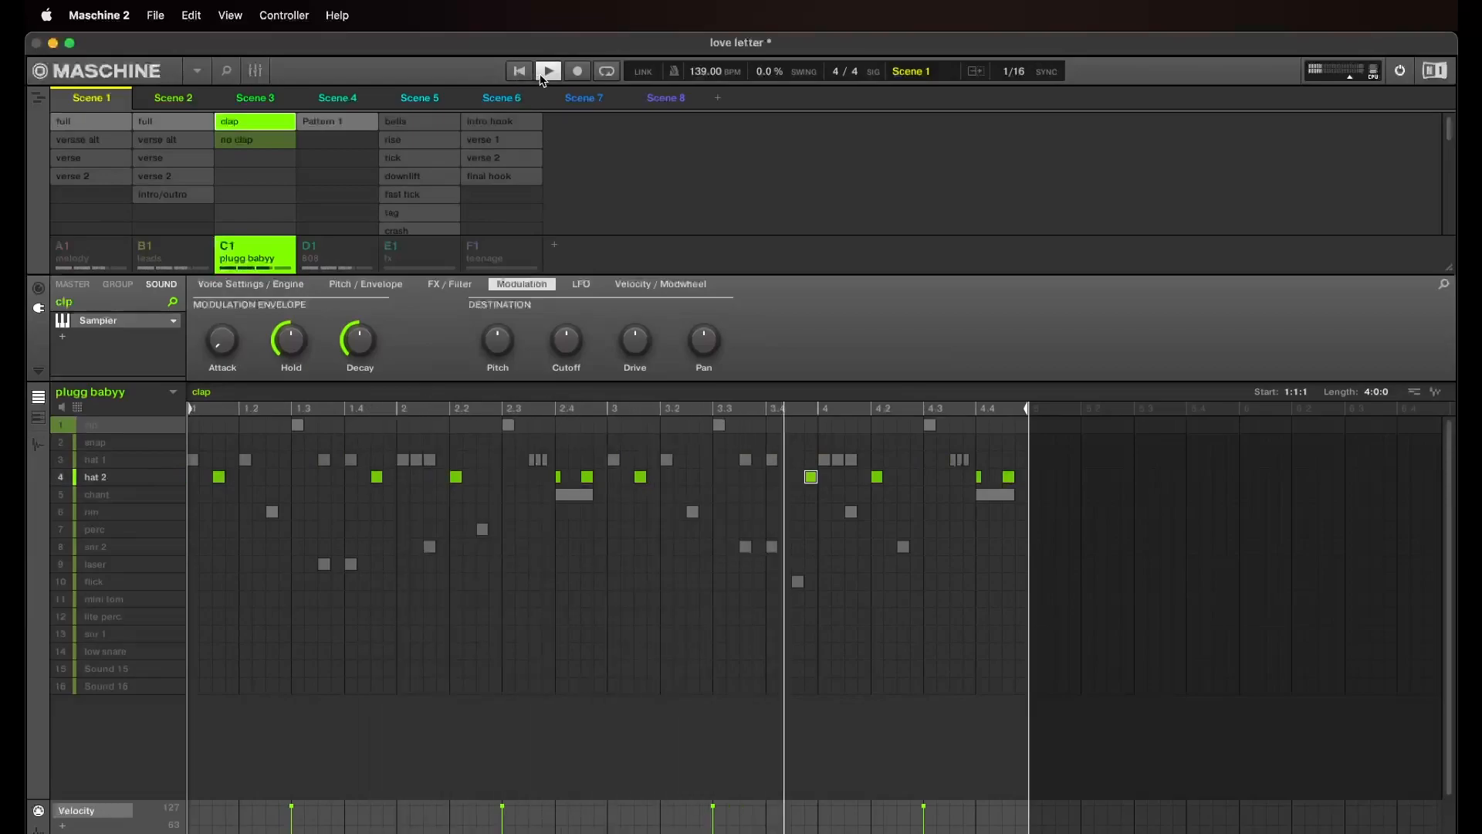
click(545, 77)
Switch the solo from hat 2 to chant and audition the chant part from the pattern start
click(63, 495)
click(62, 493)
click(67, 480)
click(67, 496)
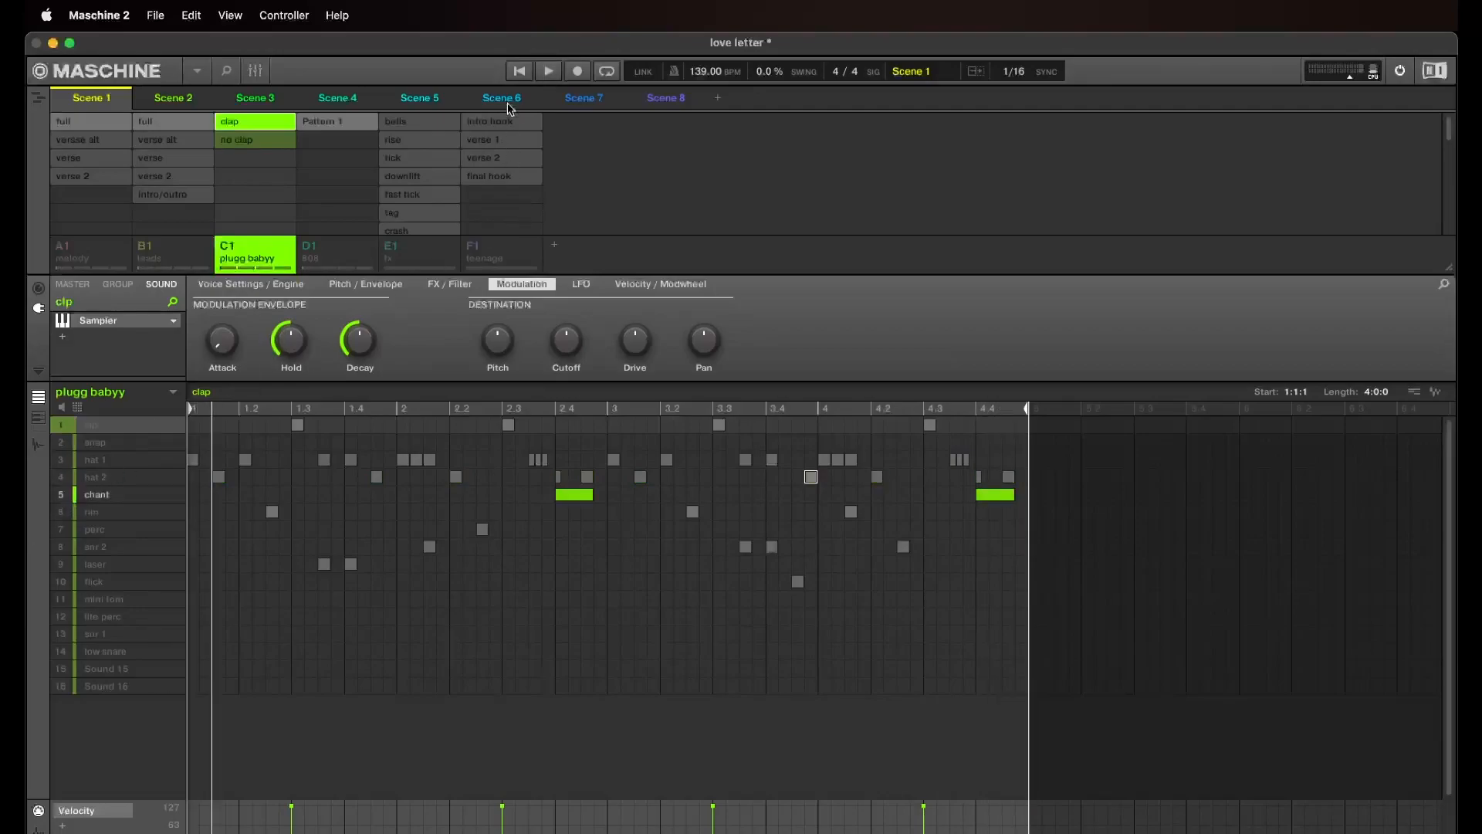
click(519, 71)
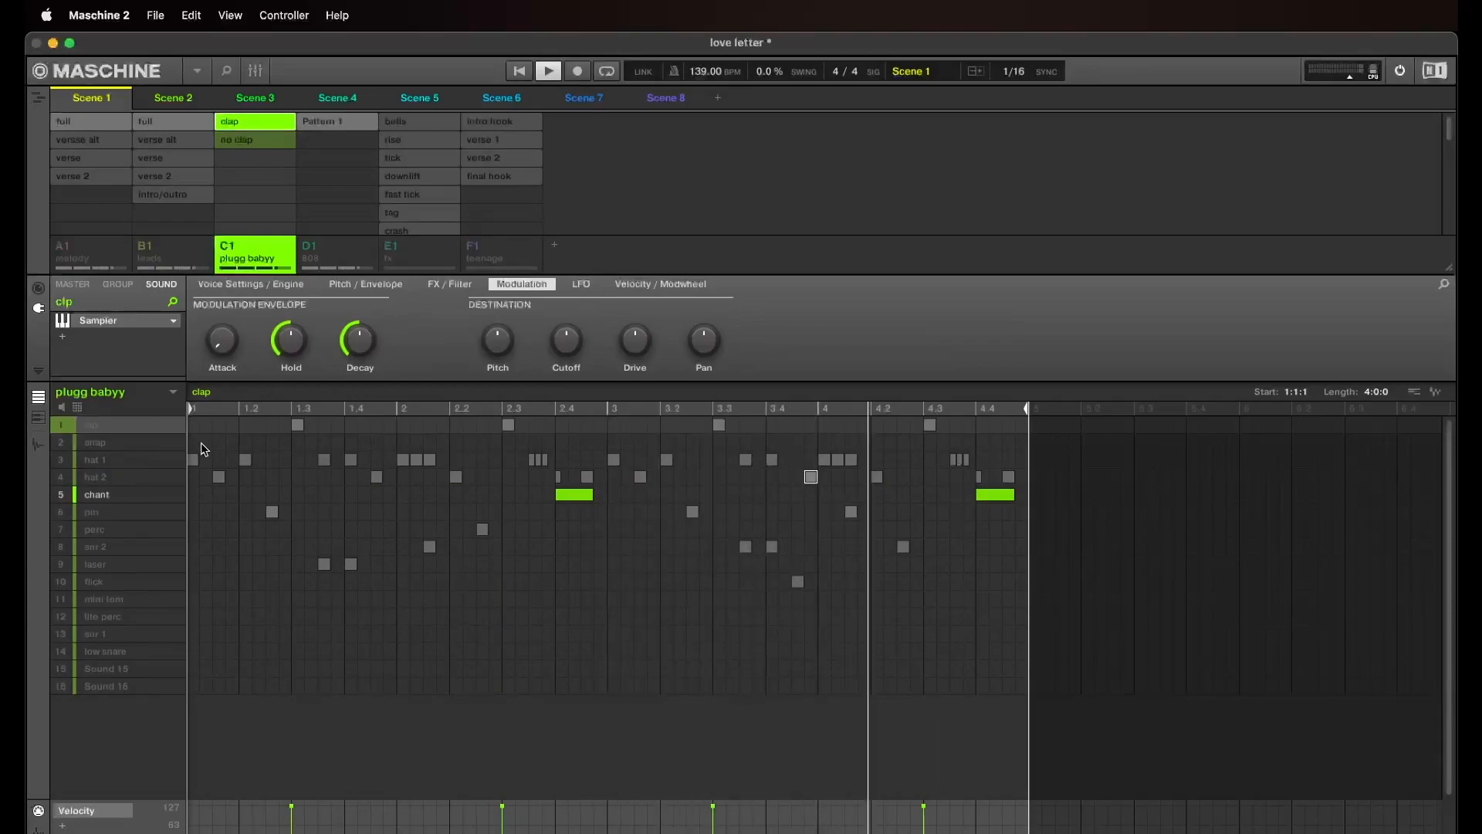
click(547, 71)
Solo and audition the rim and perc sounds one after the other in the clap pattern
click(70, 512)
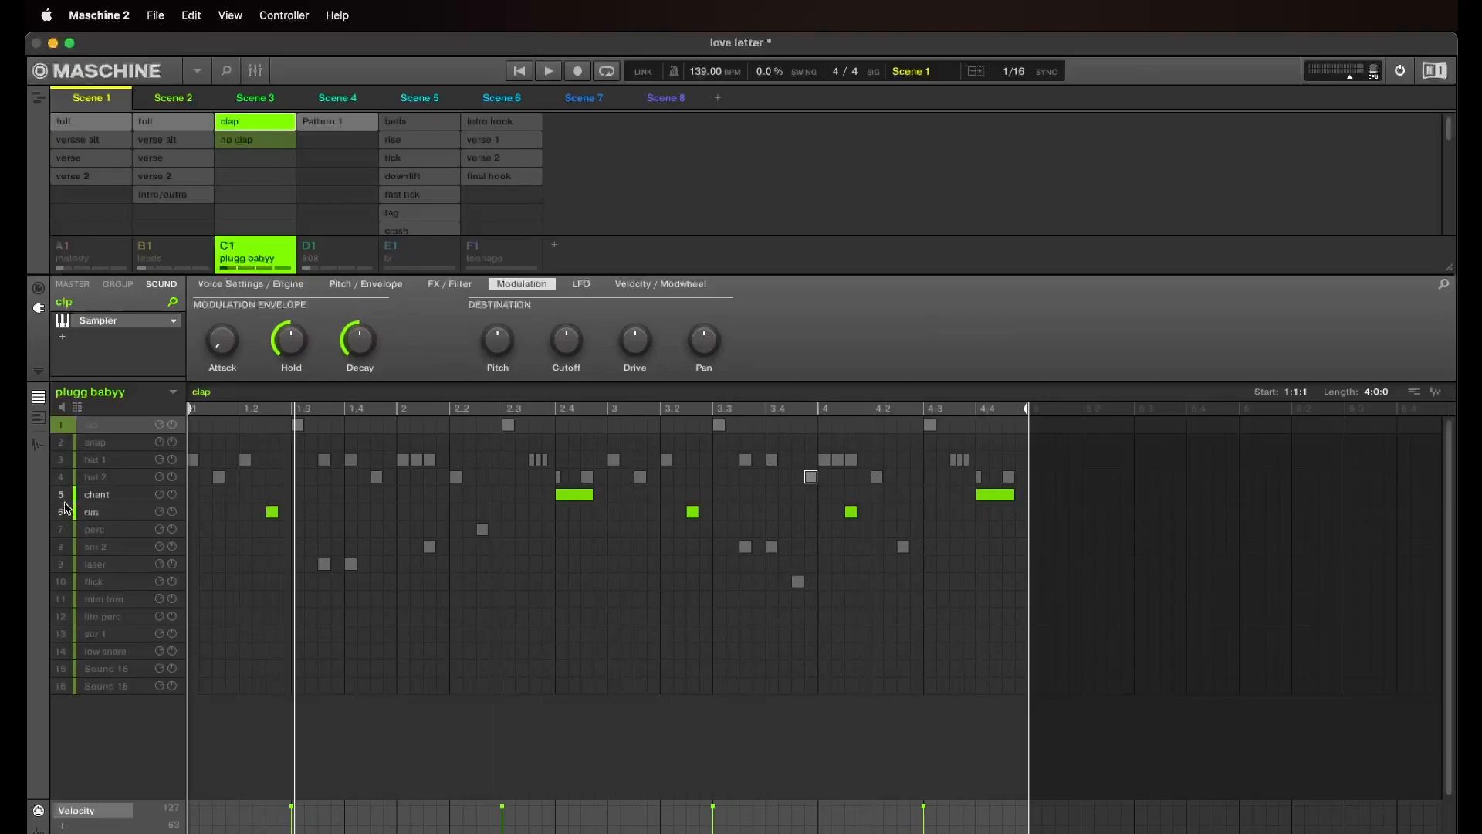
click(528, 74)
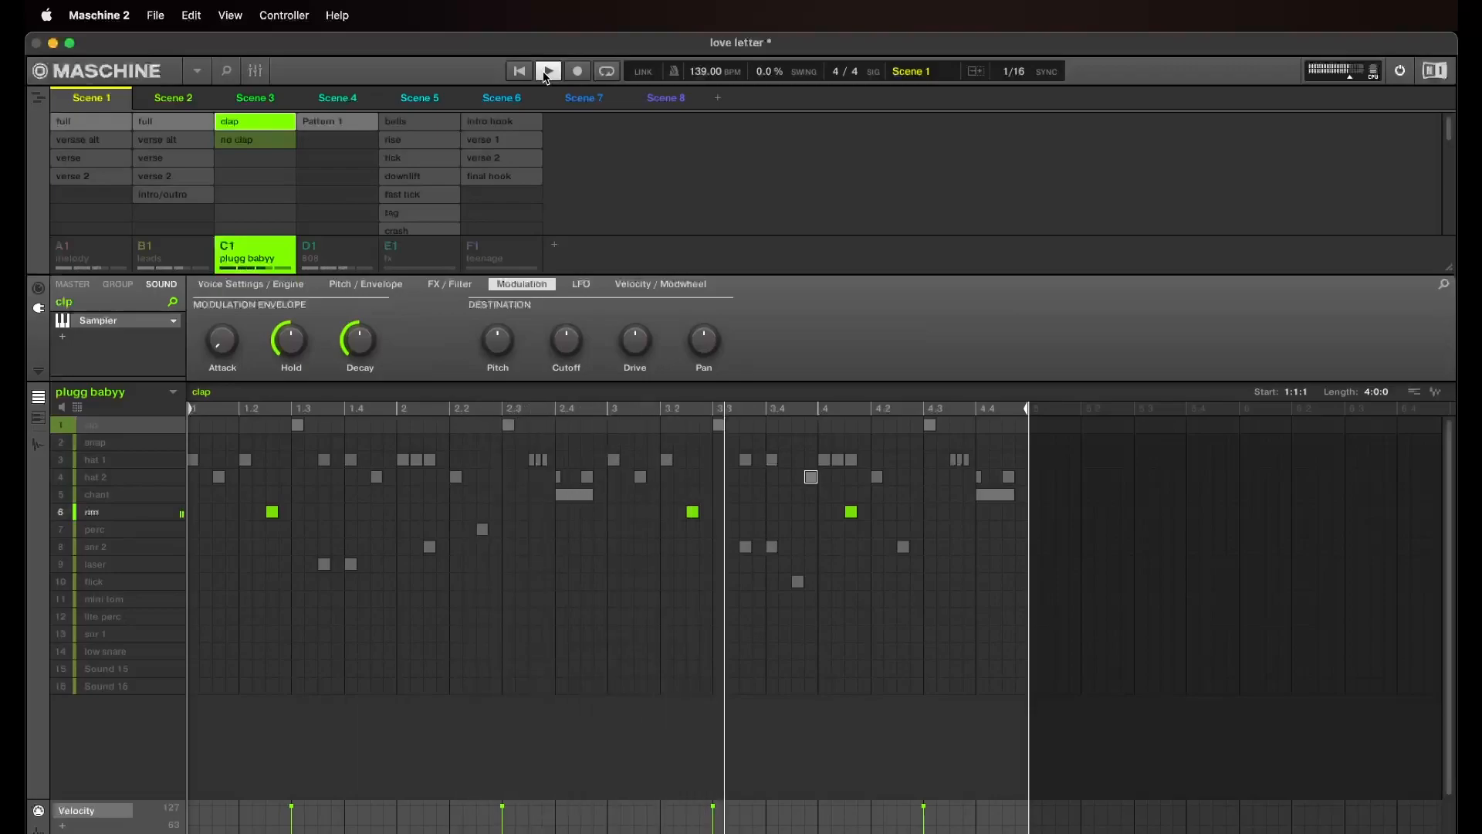
click(547, 73)
shift+click(68, 522)
click(68, 522)
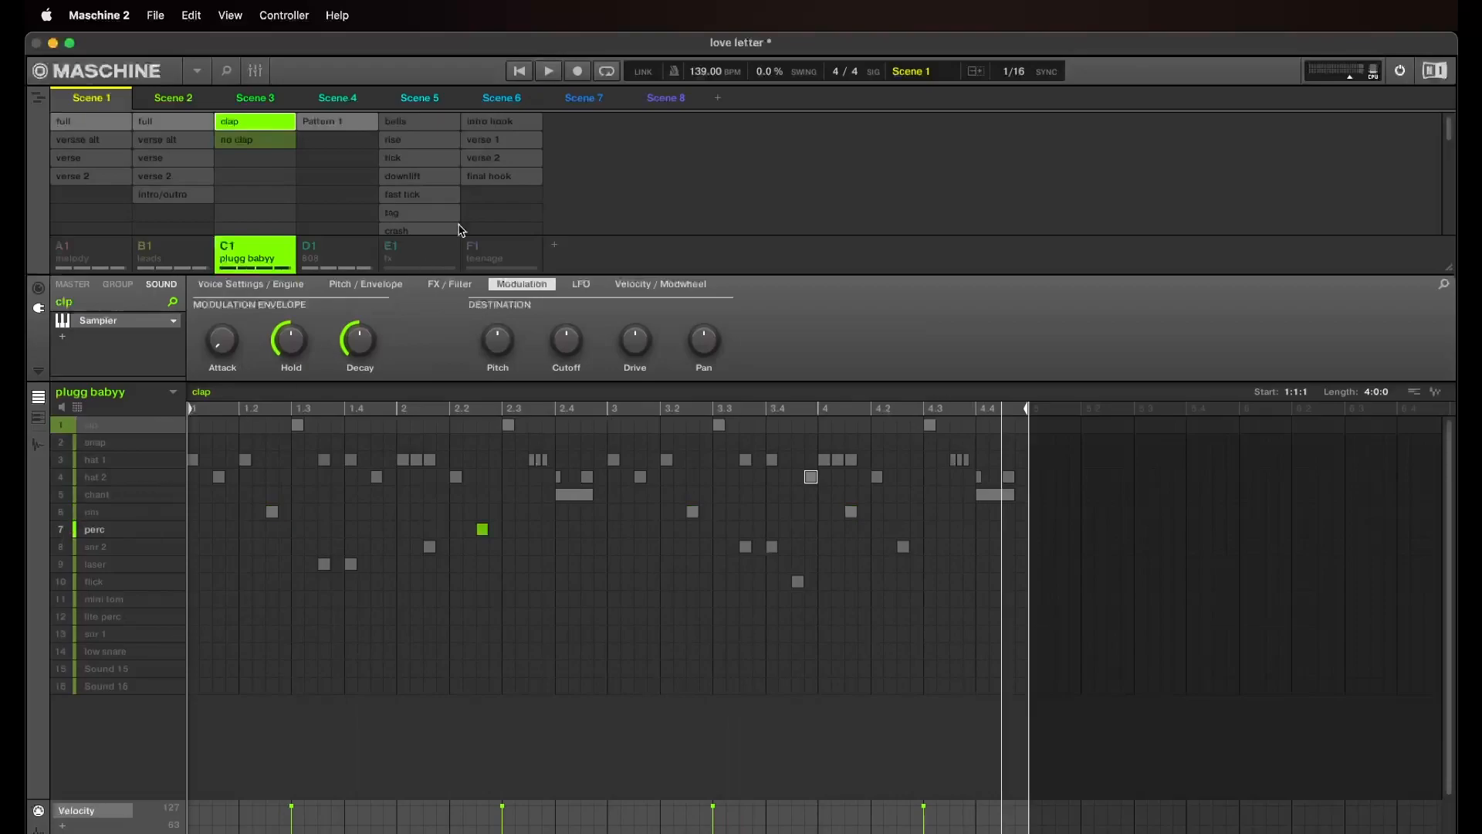
click(547, 74)
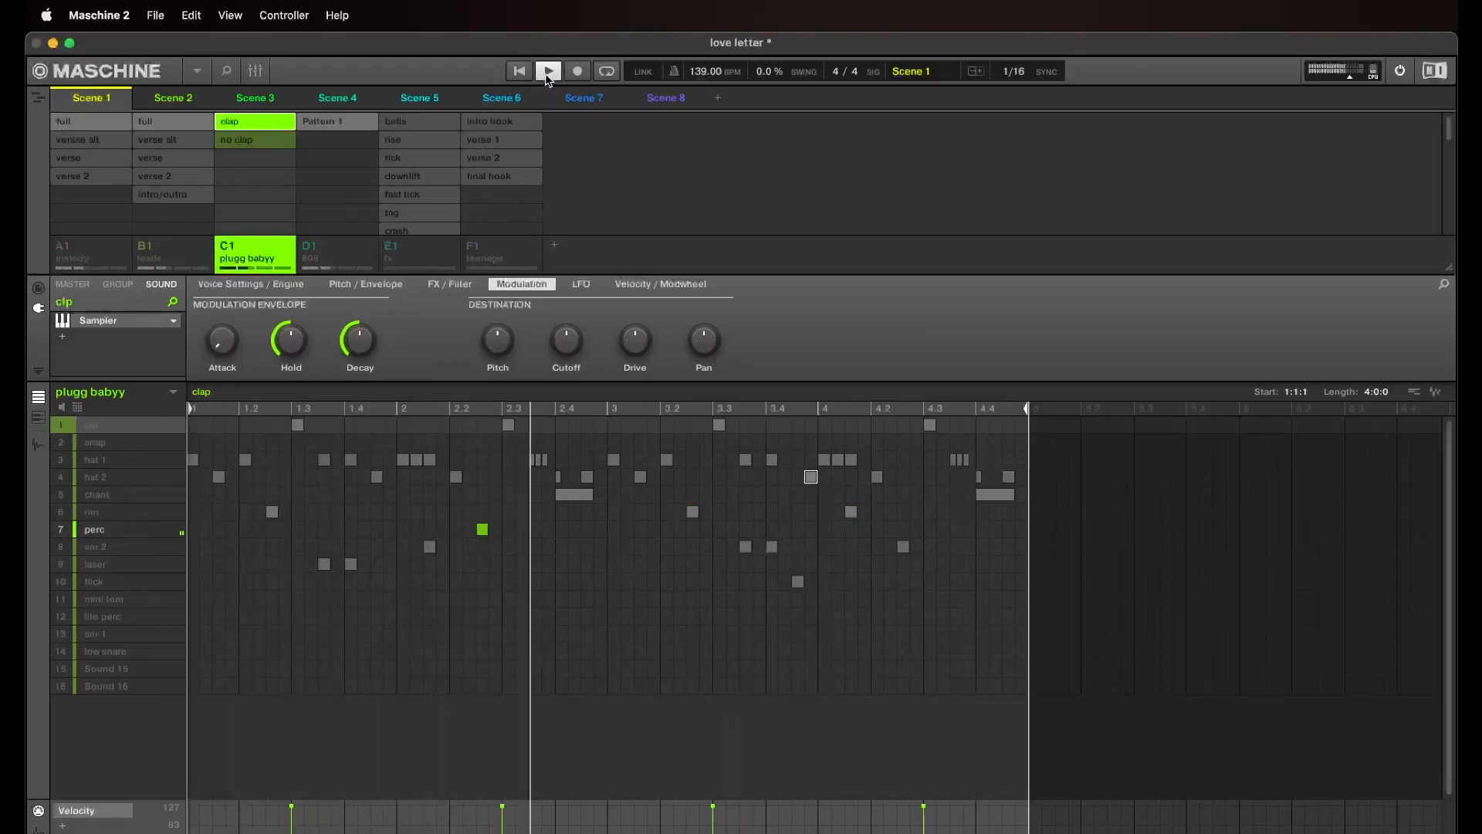
Solo and audition the snr 2 and laser sounds one after the other in the clap pattern
click(68, 546)
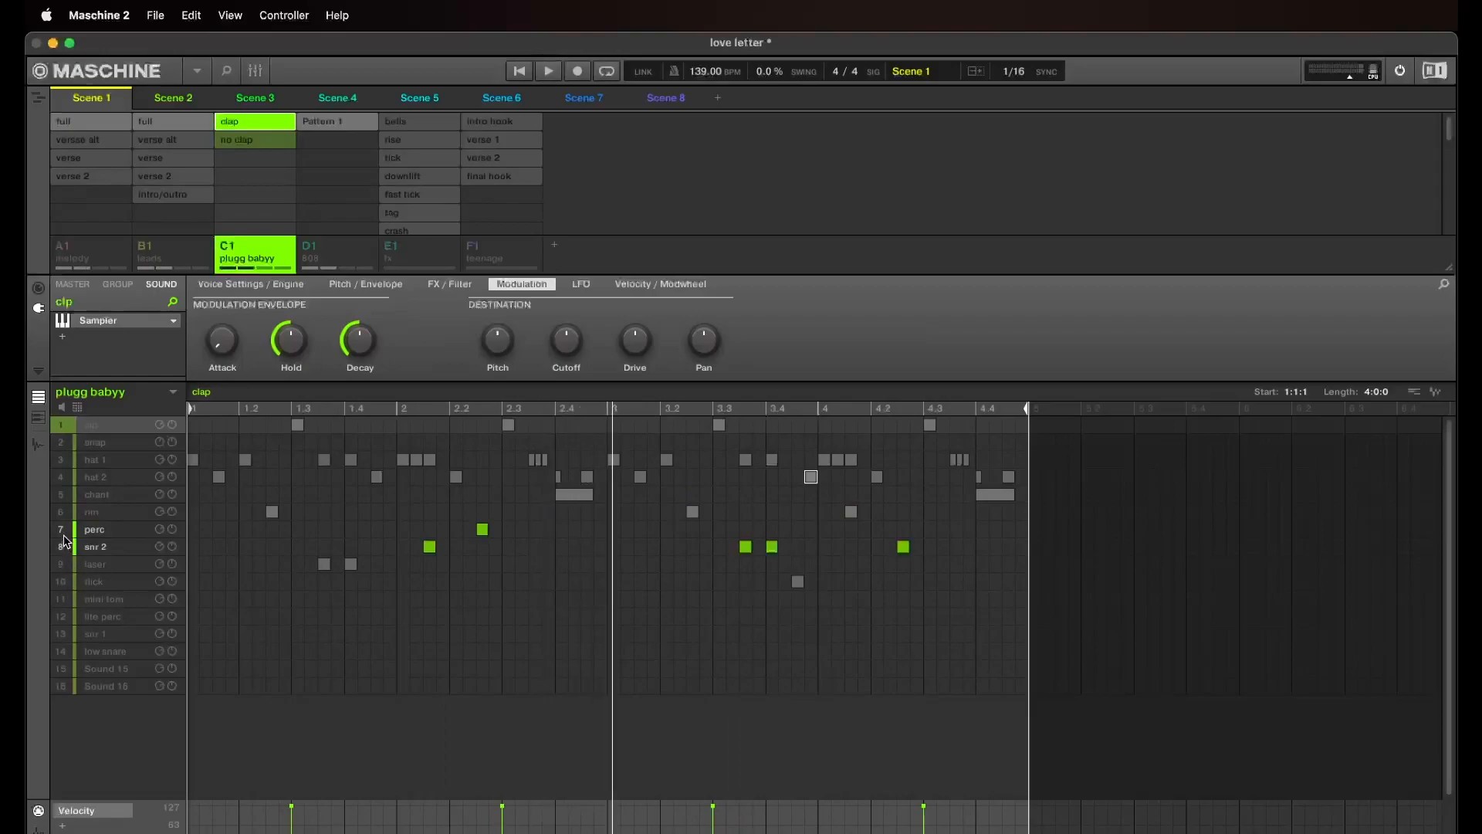
click(538, 71)
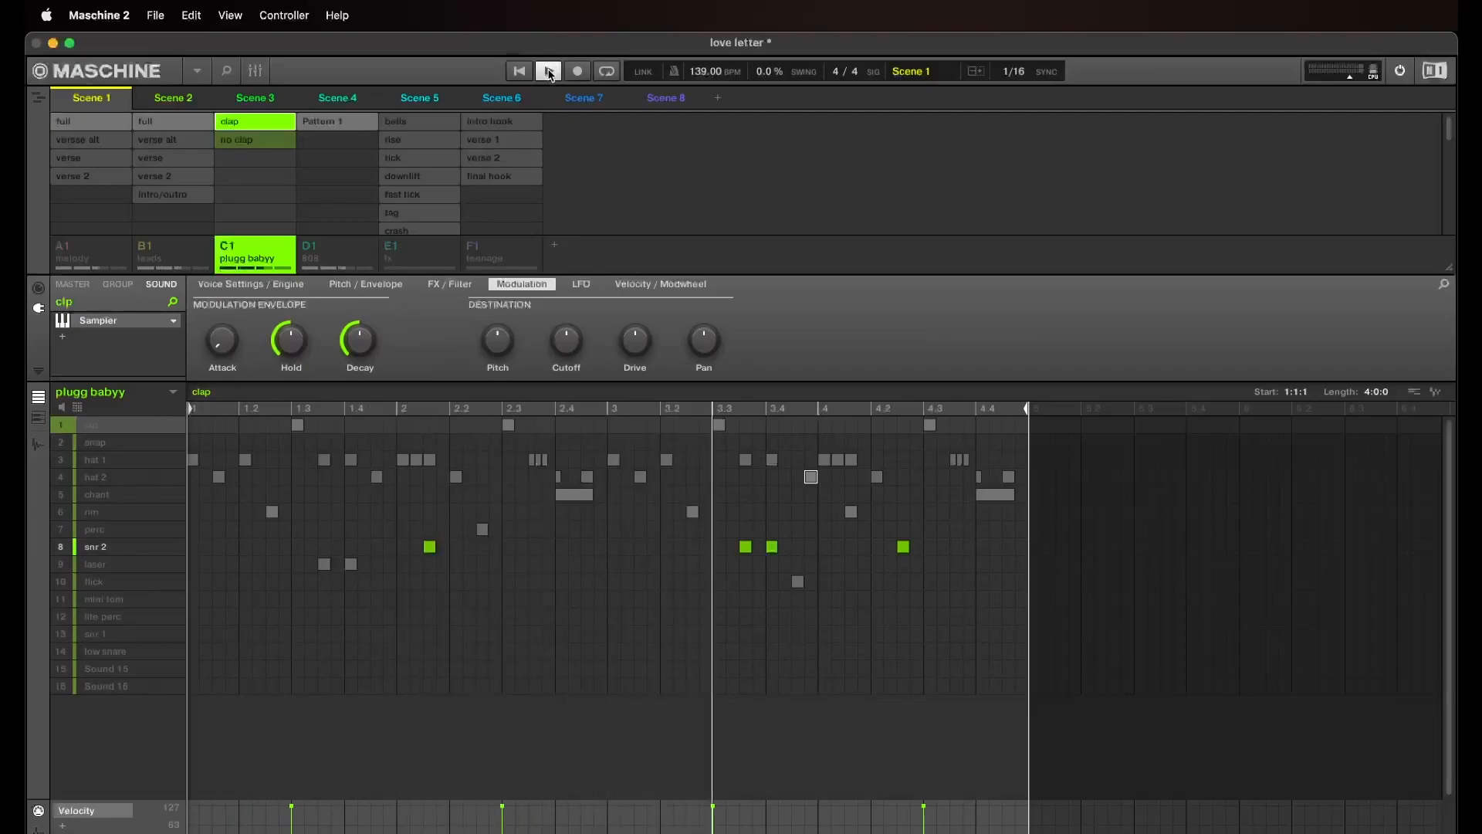
click(549, 72)
click(51, 568)
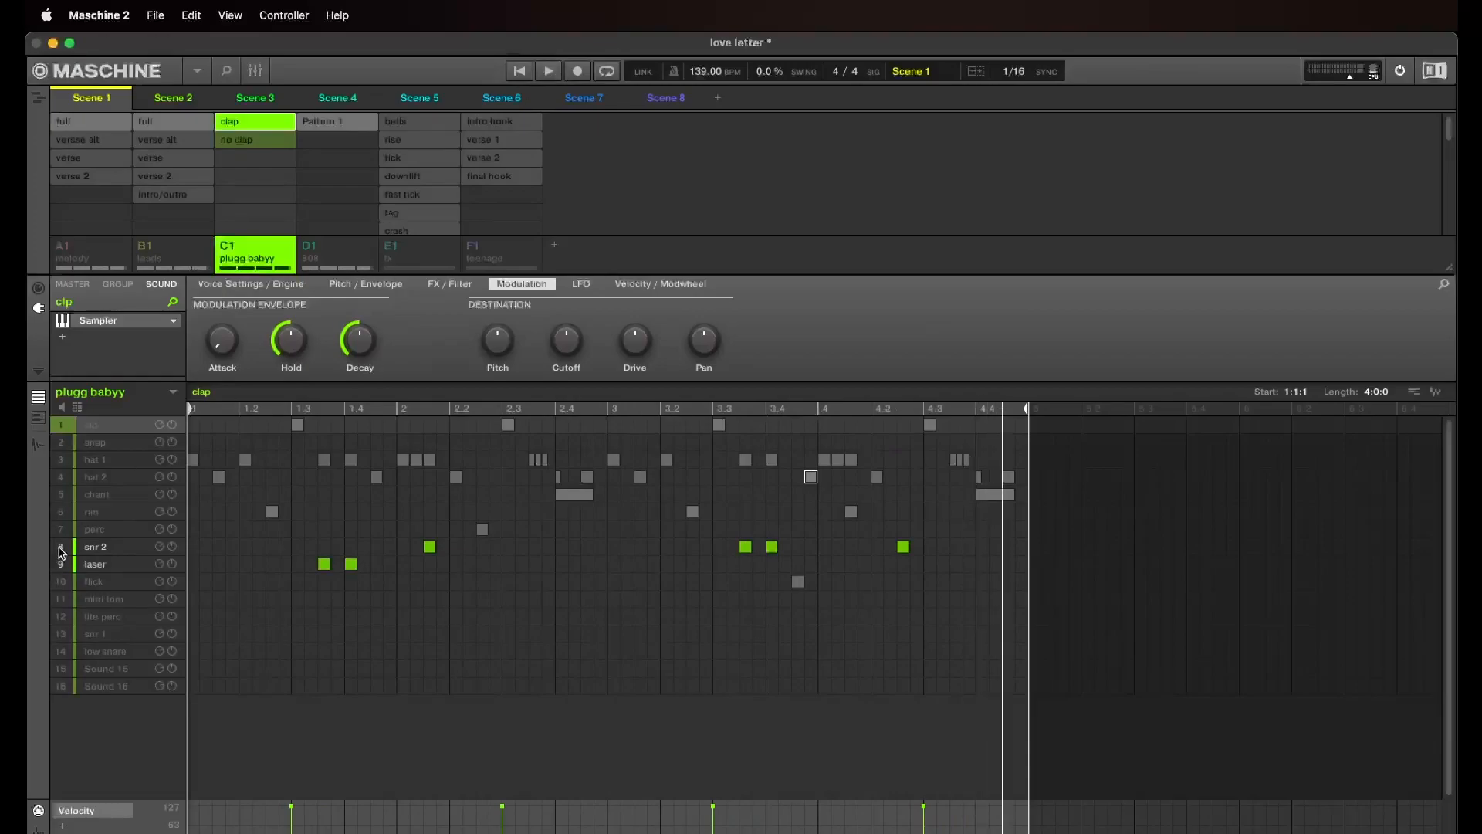
click(511, 75)
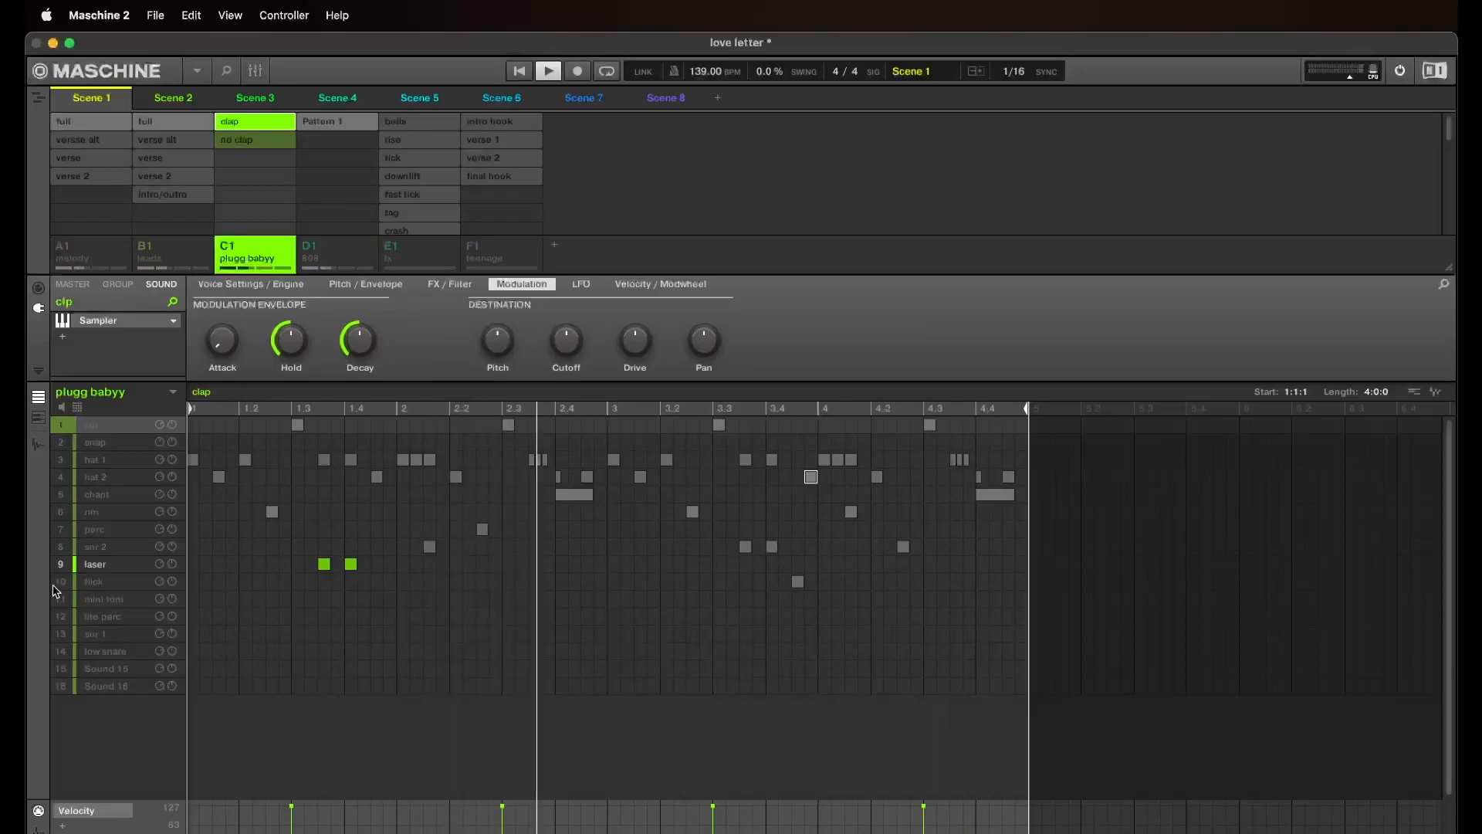
click(548, 75)
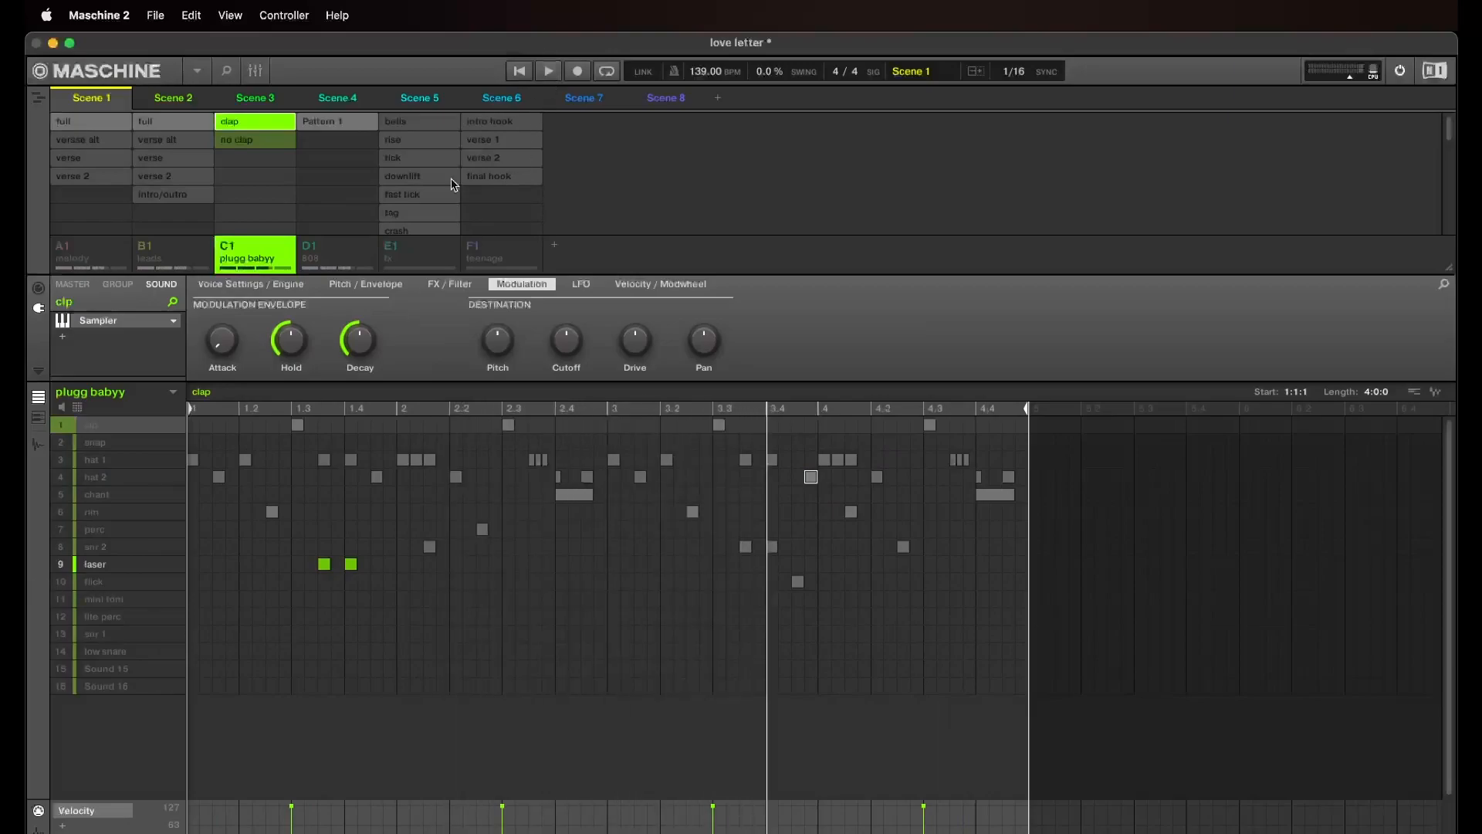
Switch the solo from laser to flick and audition the flick hit starting from bar 3
click(61, 580)
click(62, 564)
click(629, 413)
key(space)
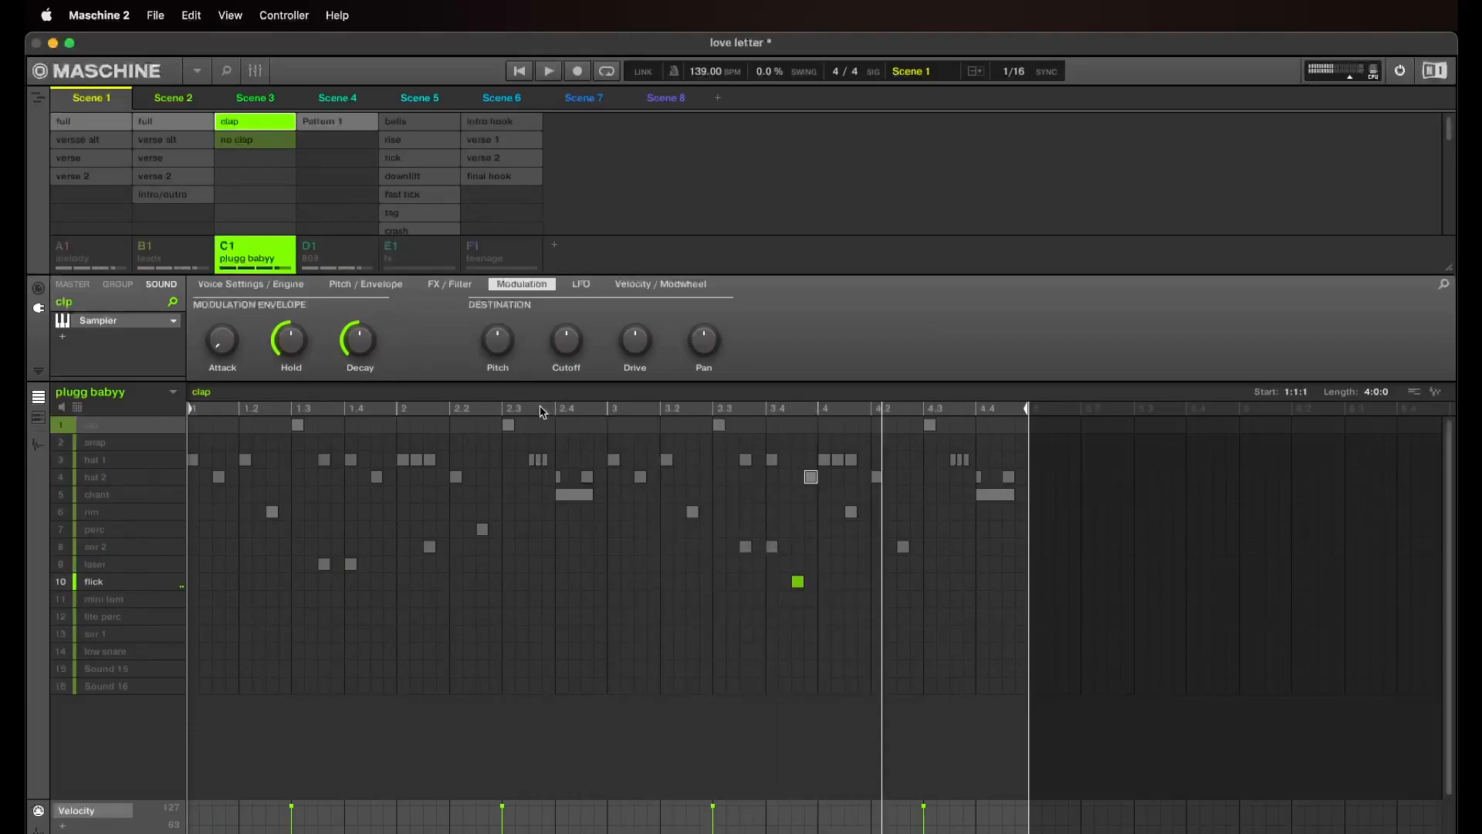
Restore all plugg babyy sounds and audition the complete clap pattern from the start
right_click(64, 585)
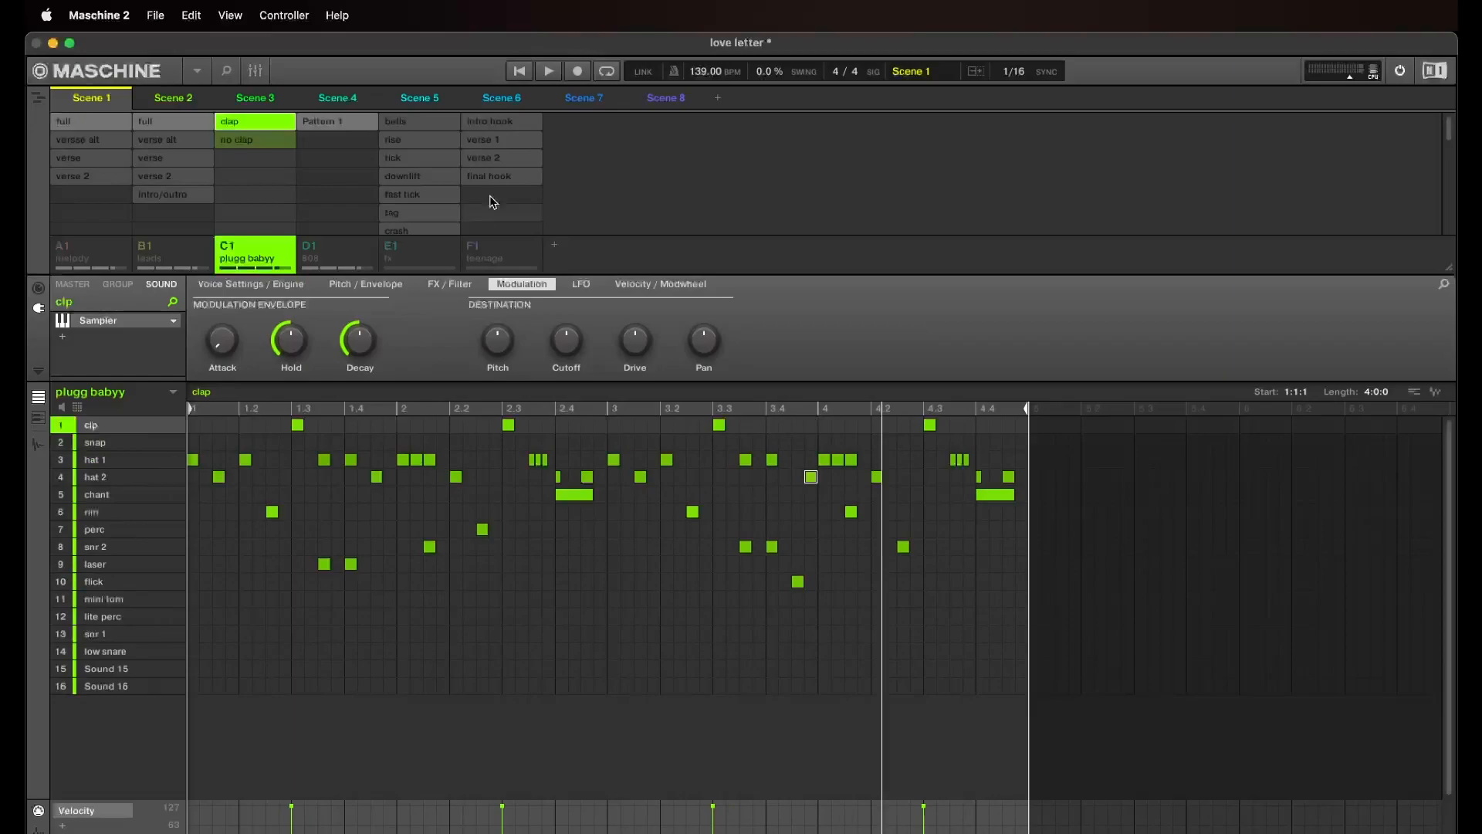
click(519, 71)
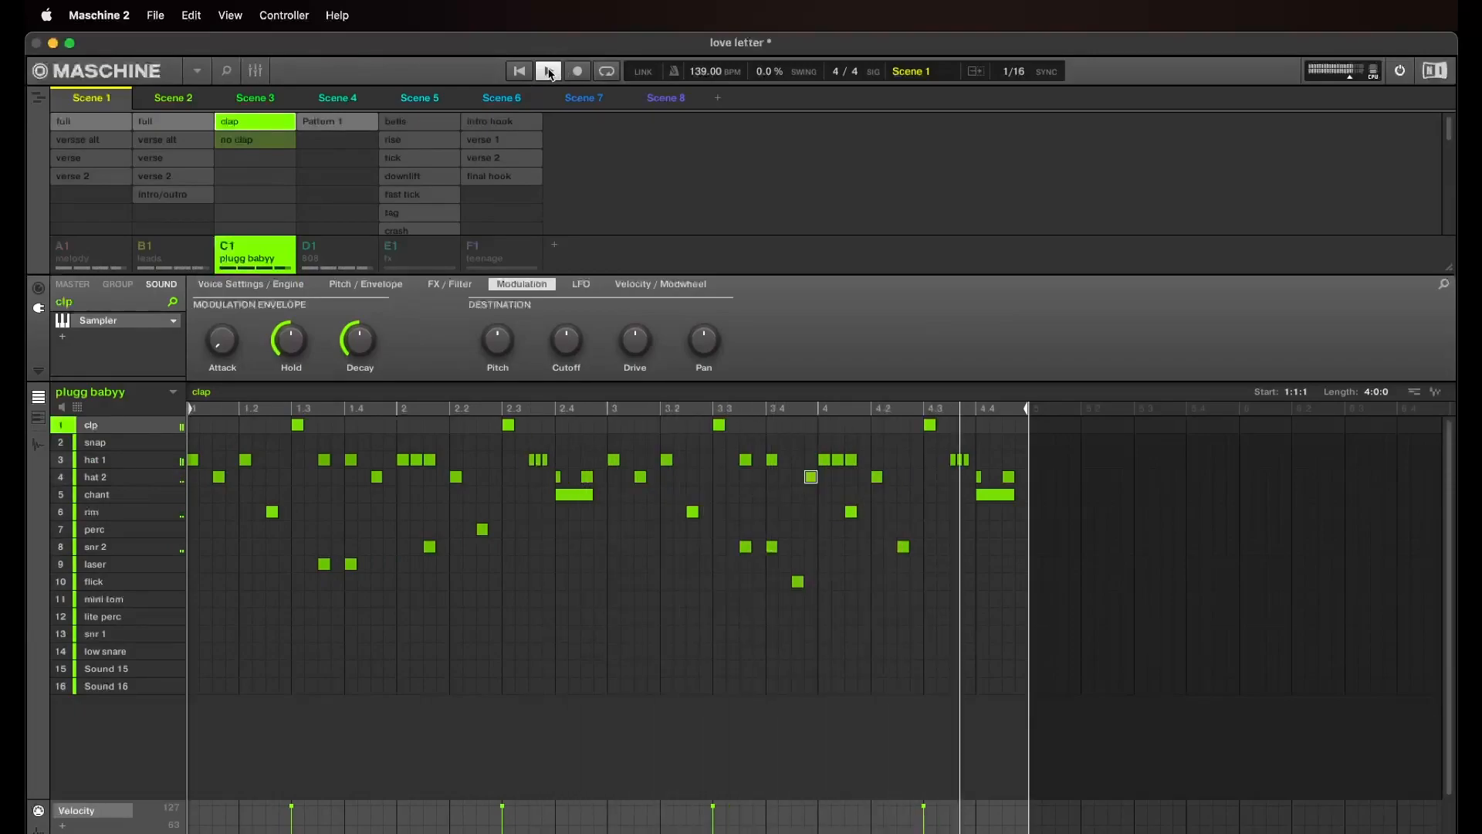
click(548, 72)
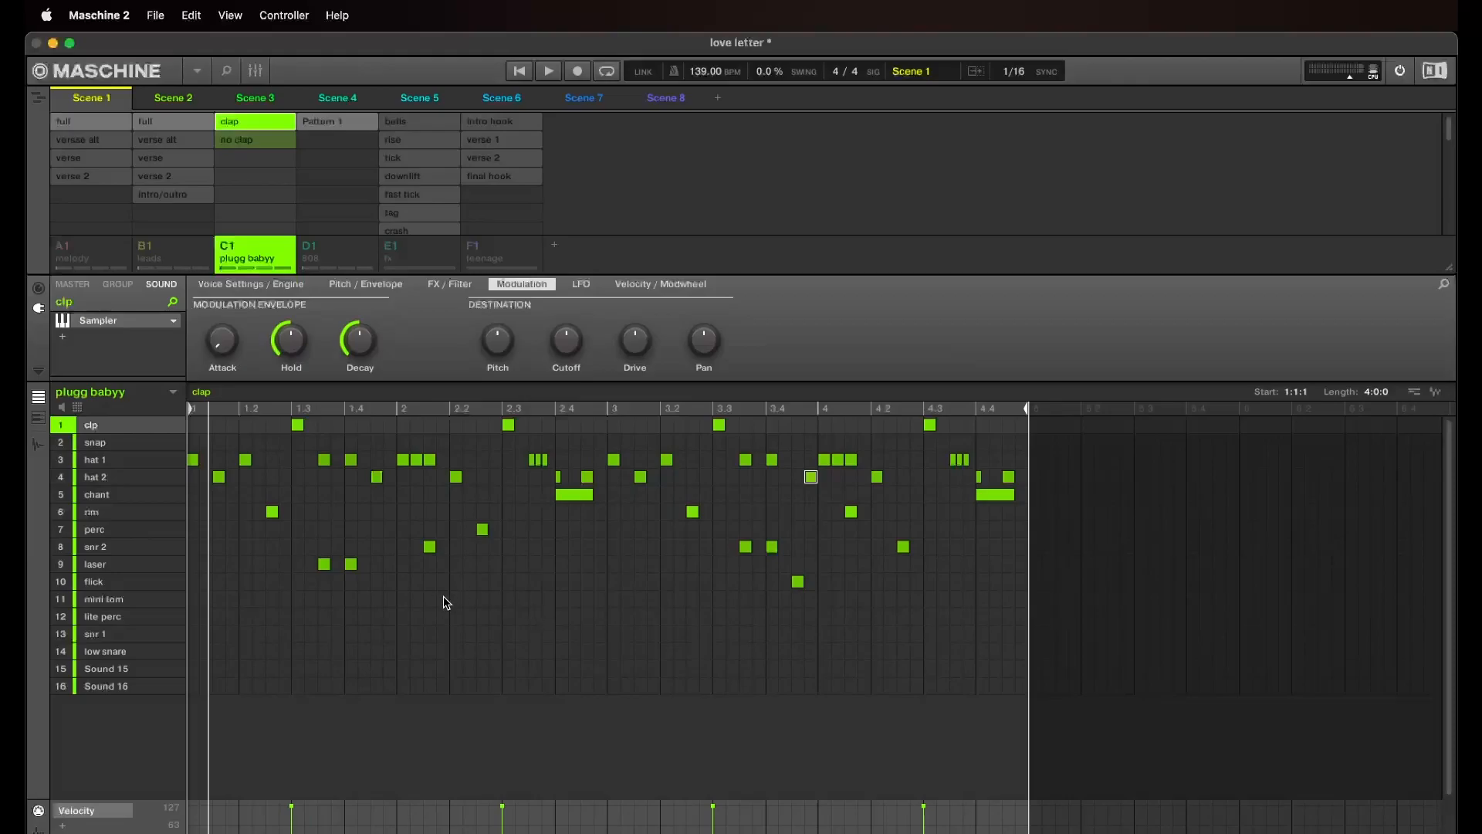
Switch to the 808 group, inspect the notes in Pattern 1, and audition it from the start
click(324, 251)
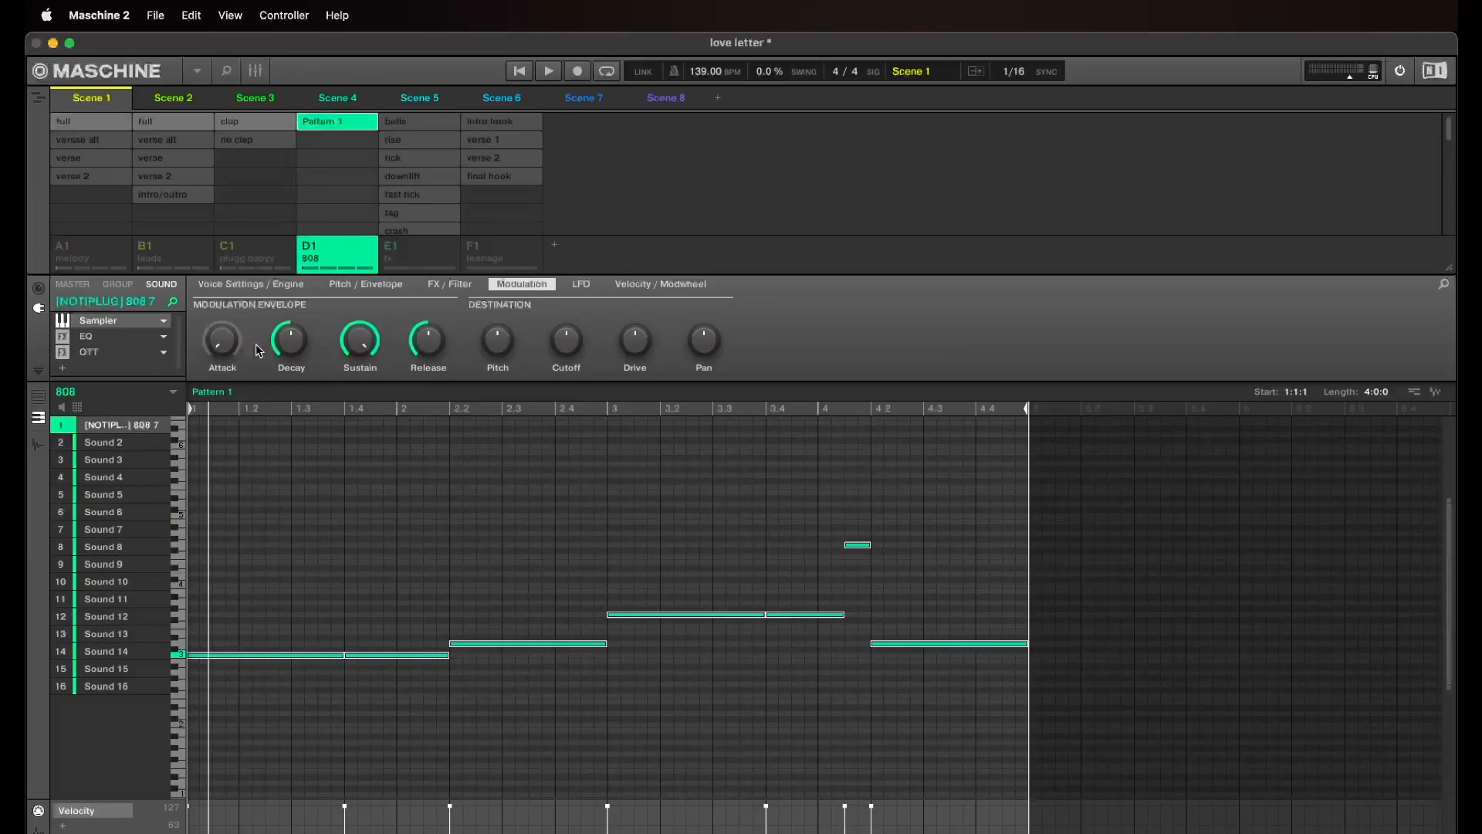
click(430, 452)
drag(1011, 722, 311, 523)
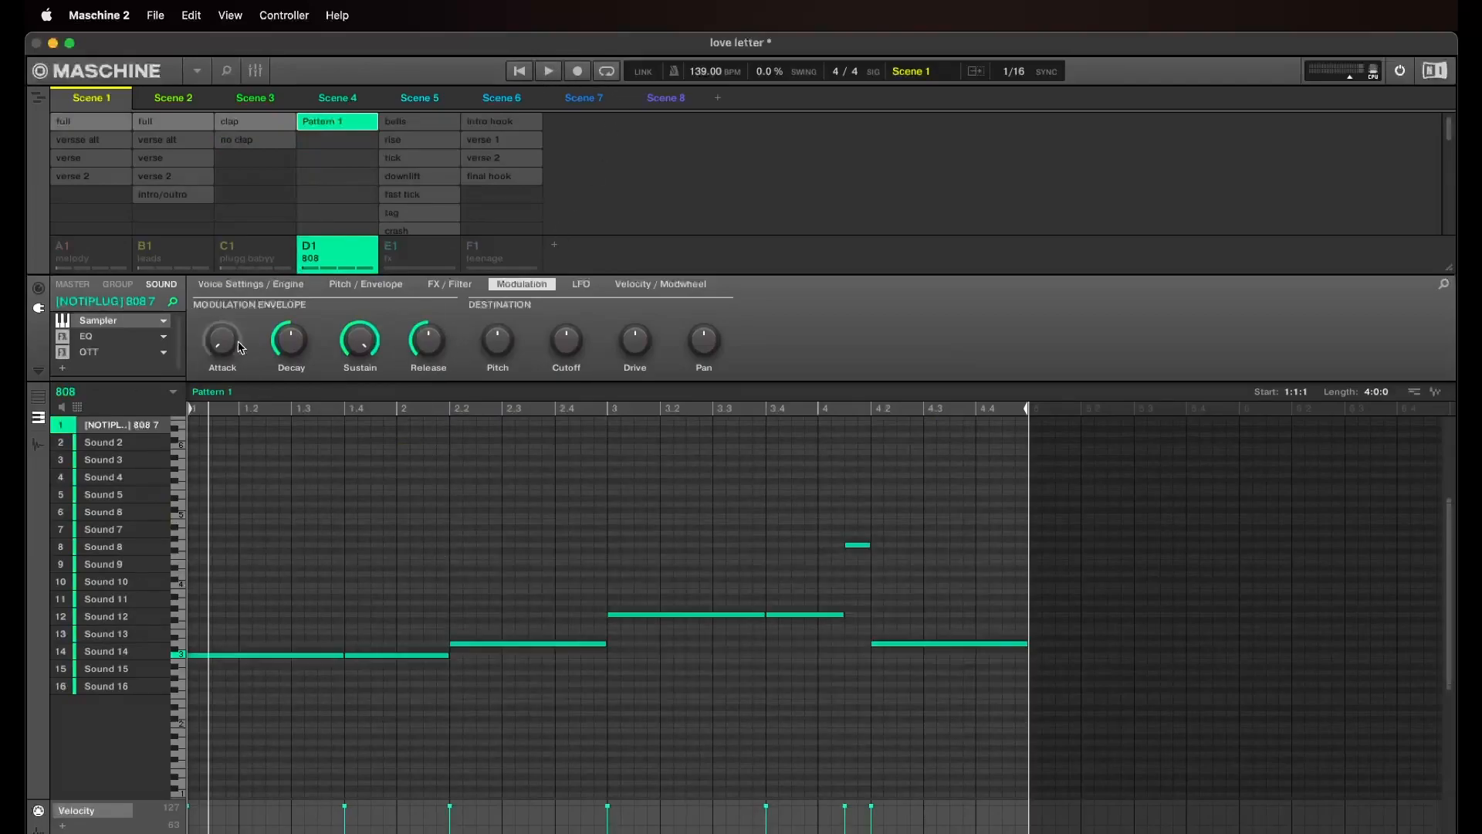
click(520, 71)
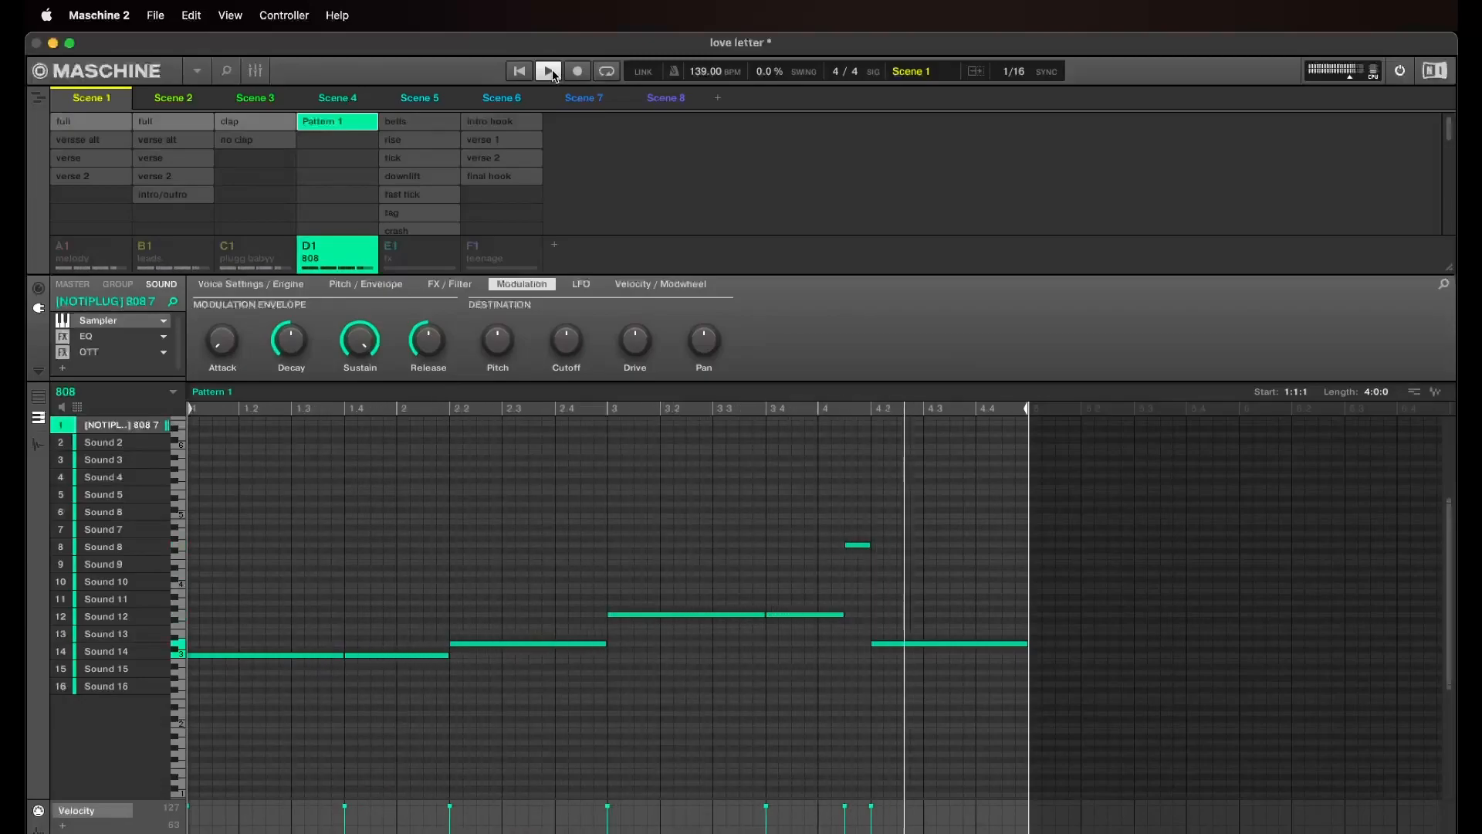
Switch to the fx group and audition the bells 2, plugg transition and mexikodro transition sounds one after another
click(398, 253)
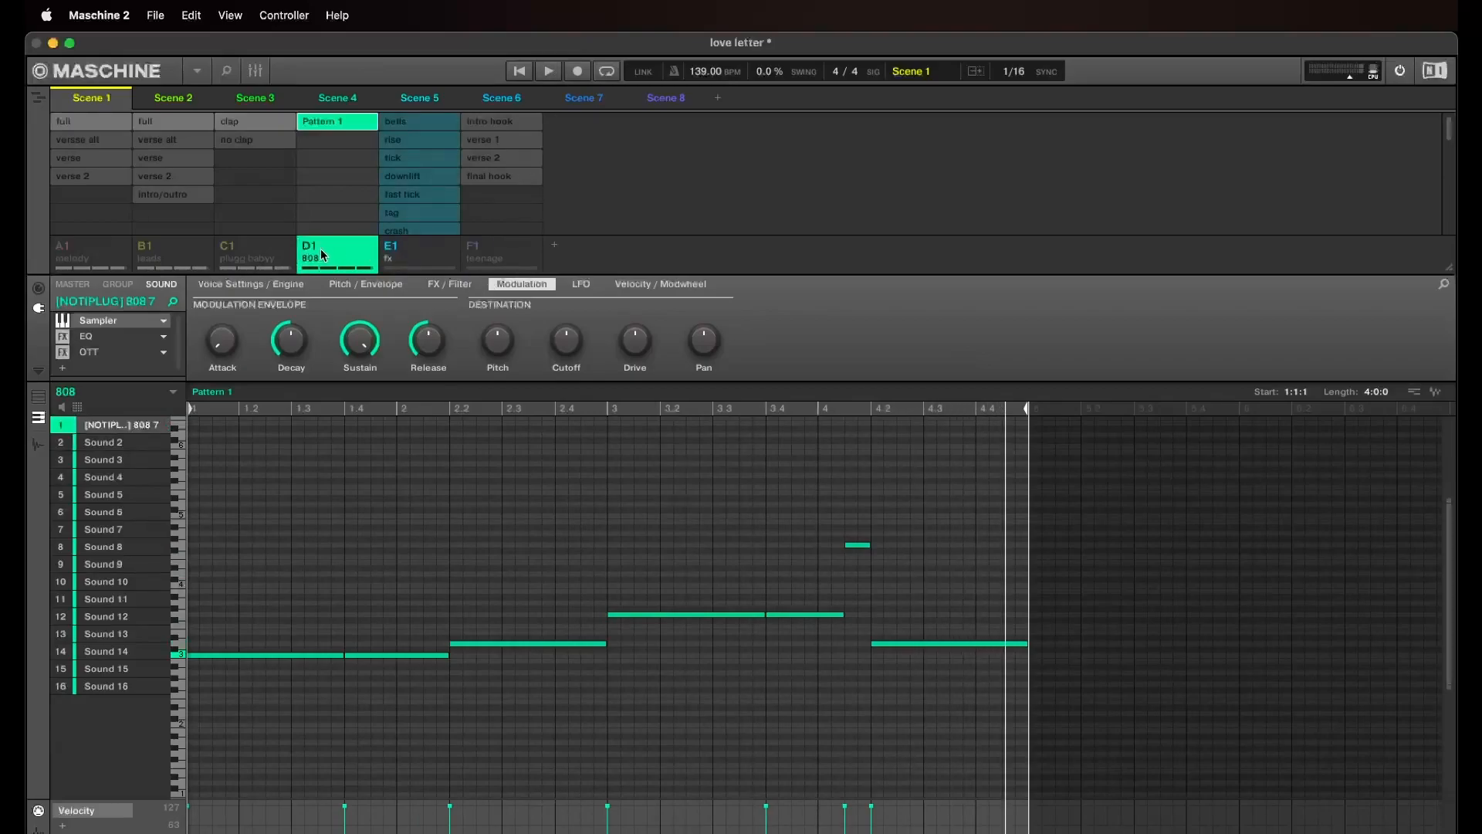
click(433, 260)
mouse_move(140, 432)
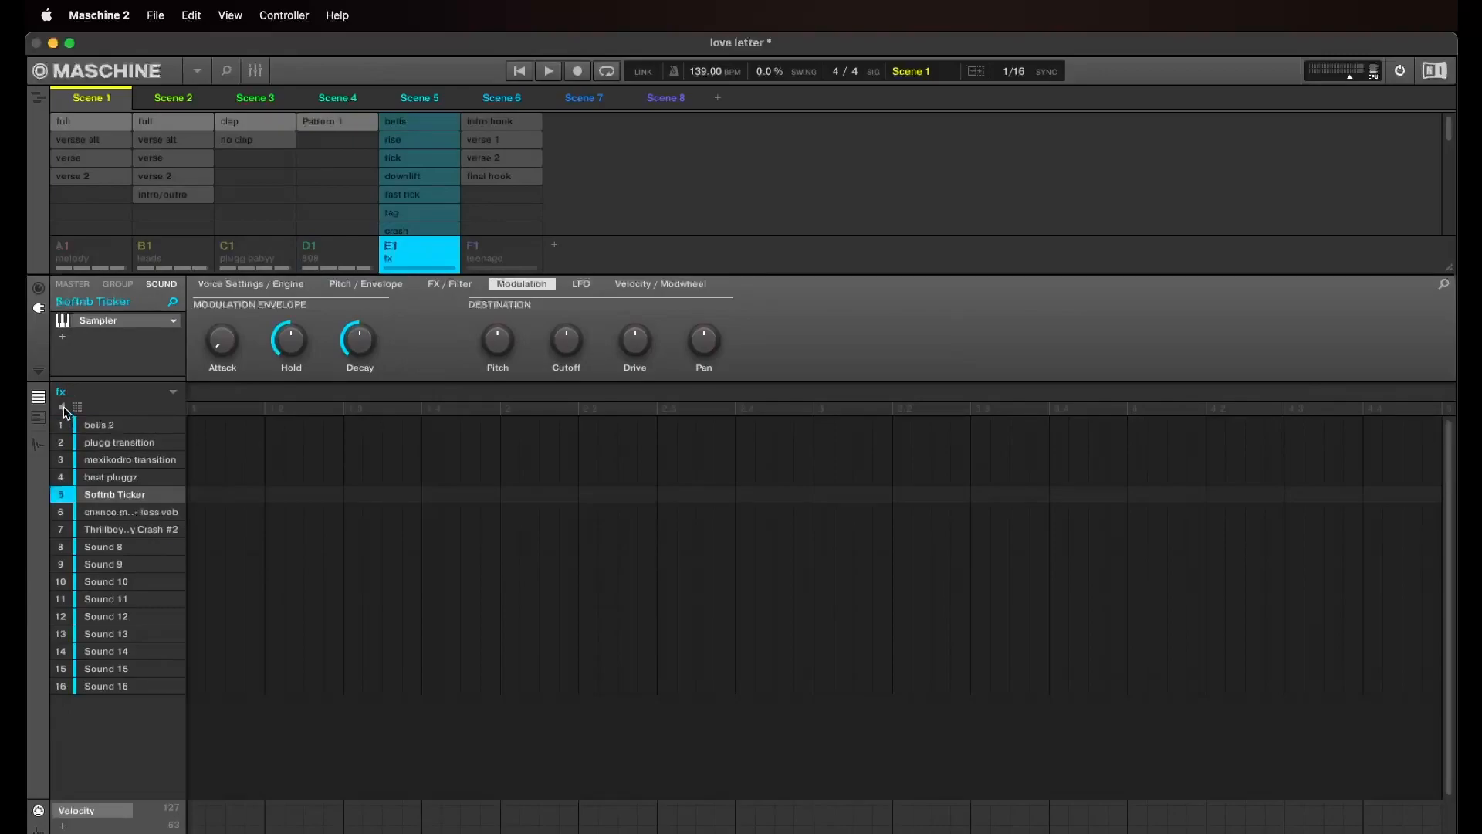
click(123, 426)
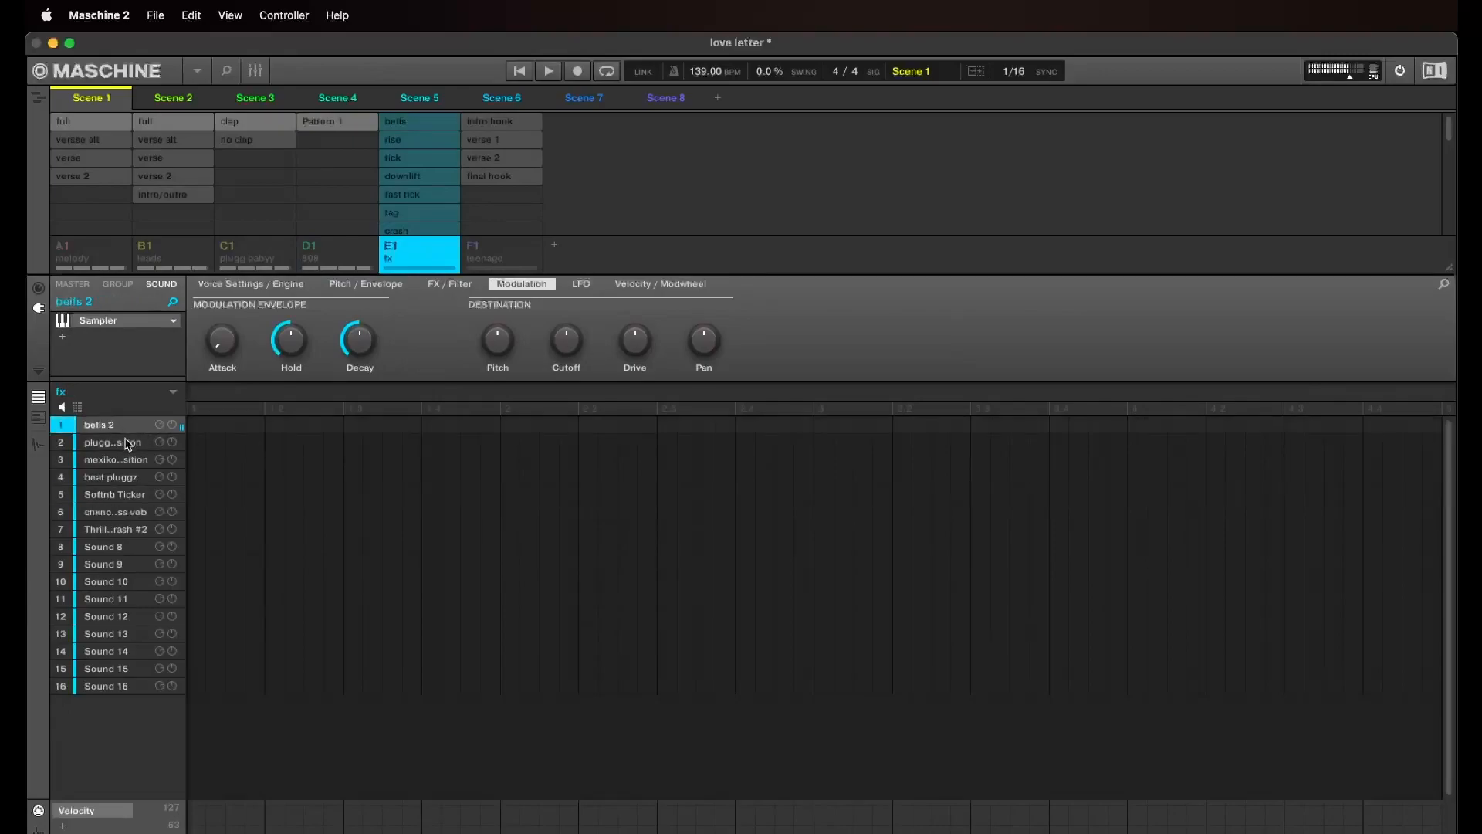
click(122, 443)
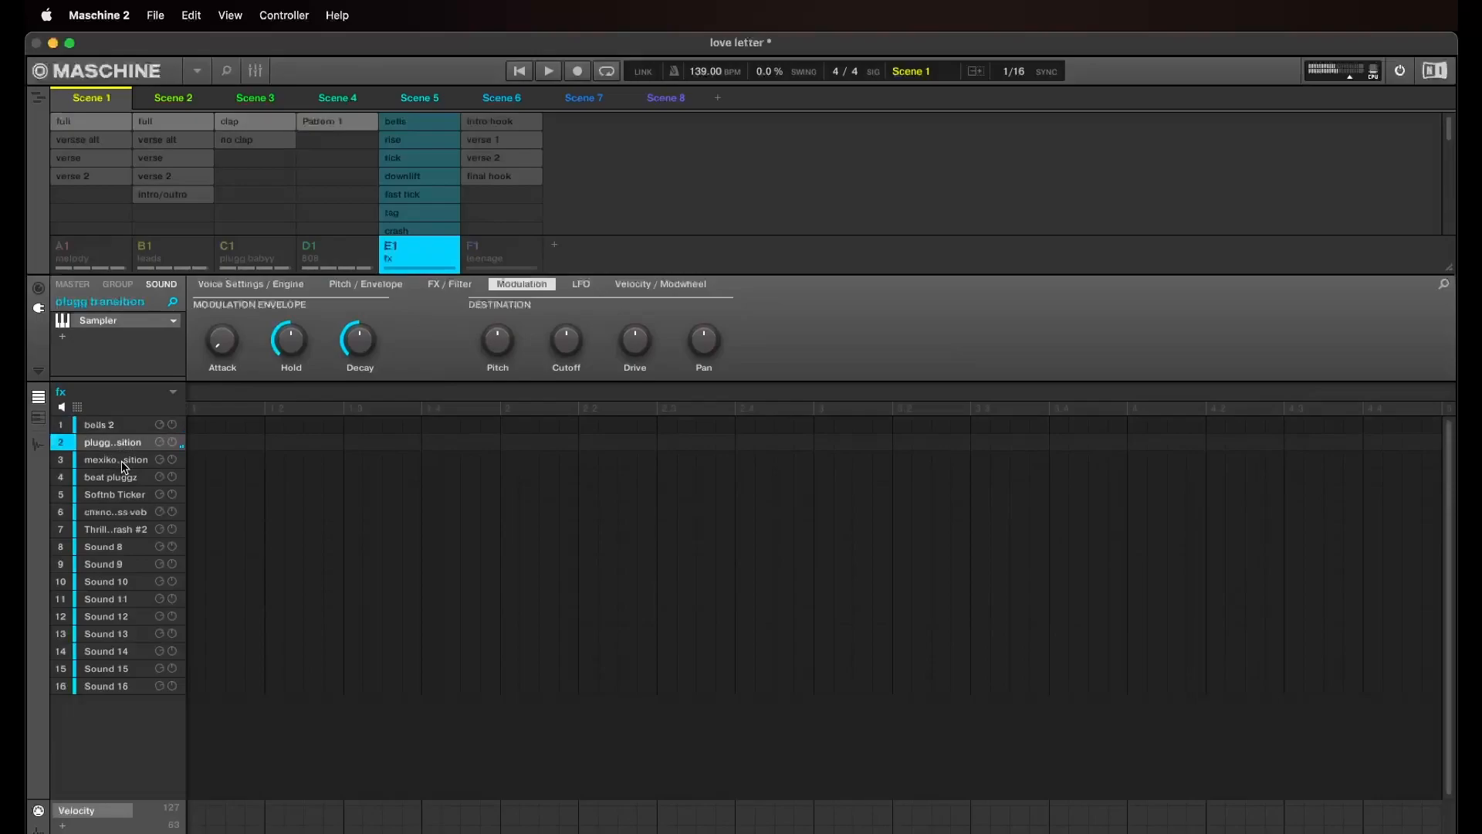
click(122, 461)
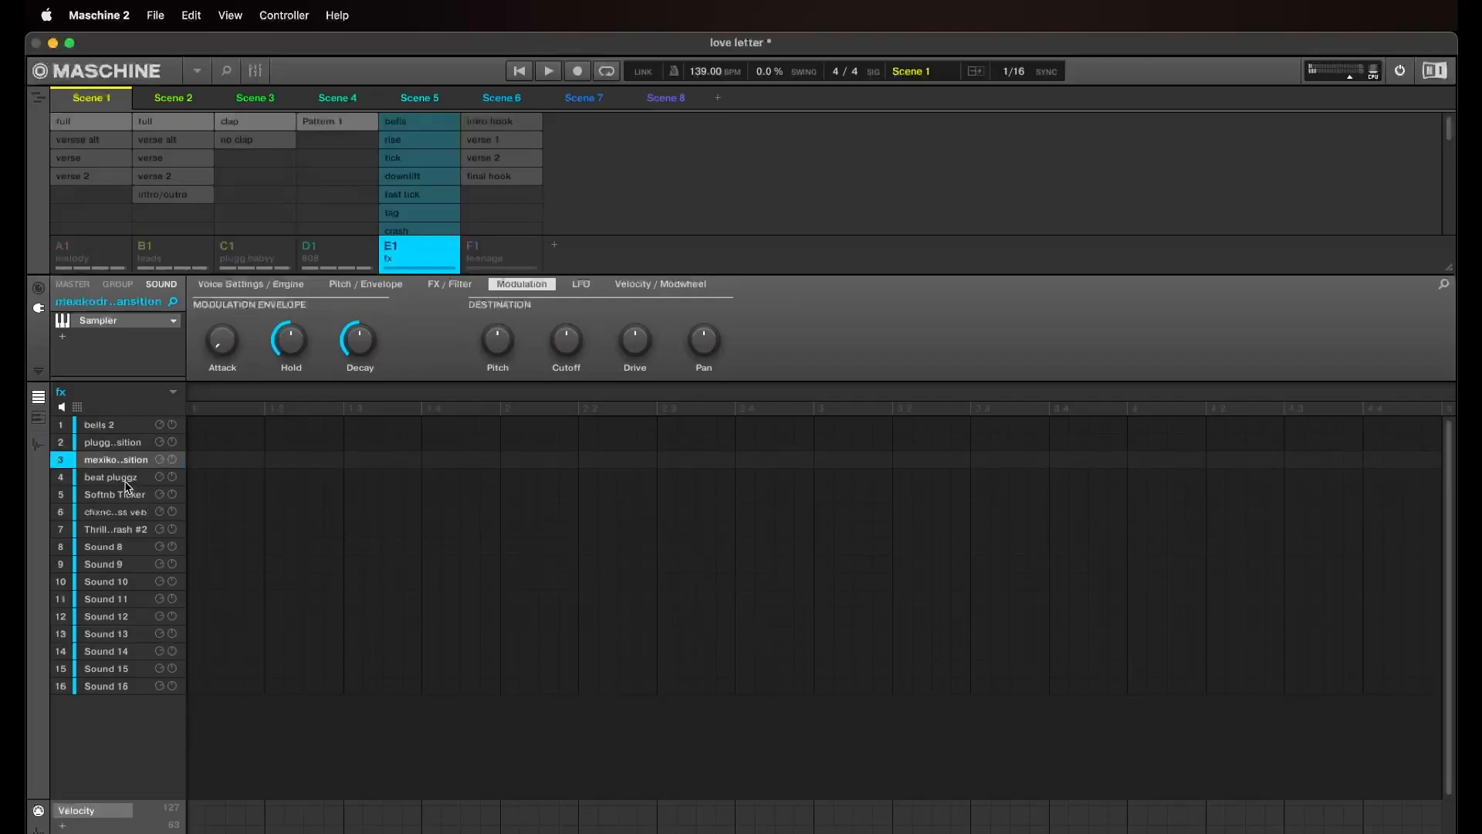
Audition the remaining fx sounds: beat pluggz, Softnb Ticker, the Crash #2 in slot 7, and the sound in slot 6
click(128, 483)
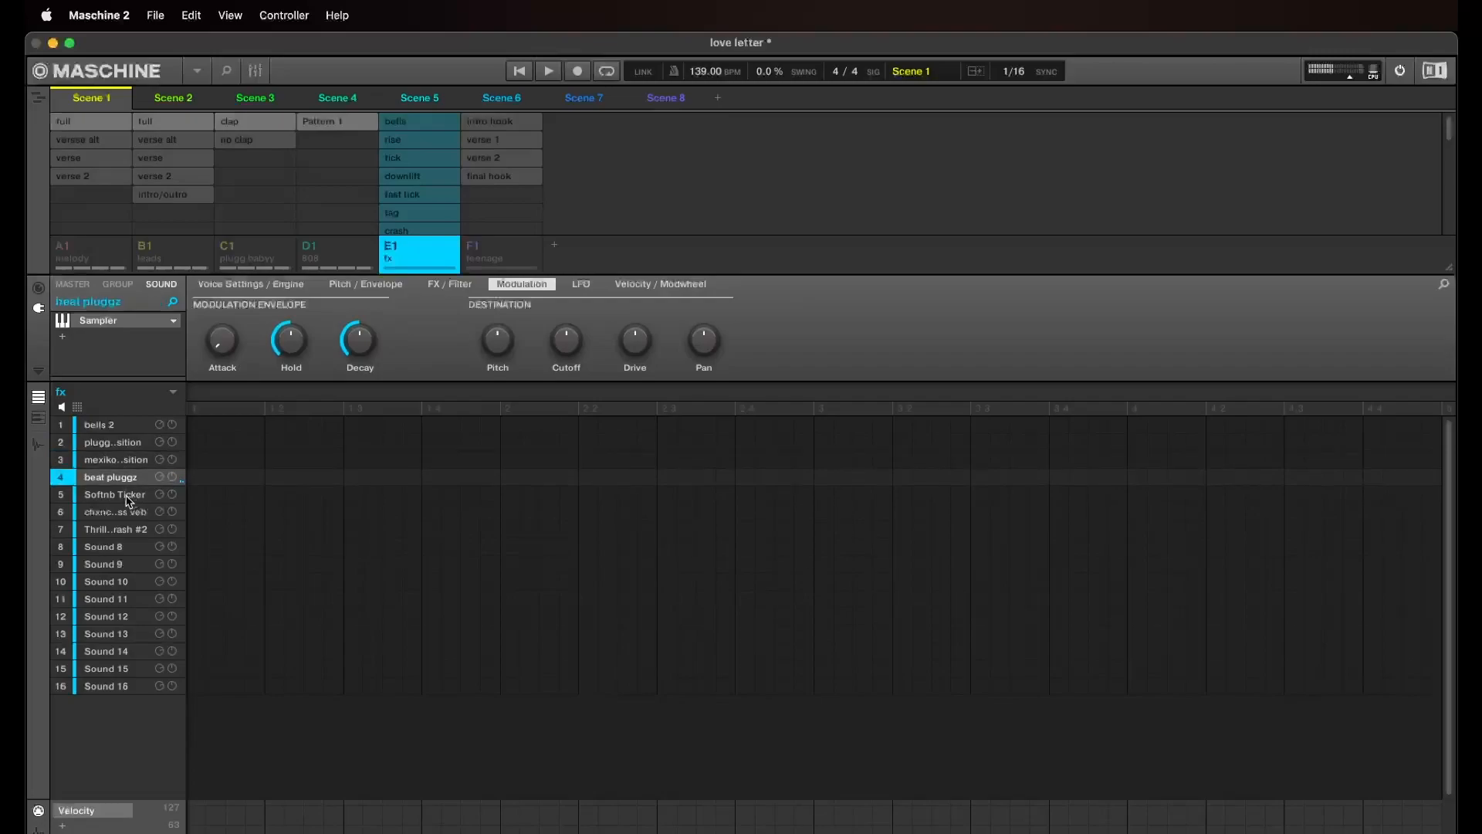
click(128, 498)
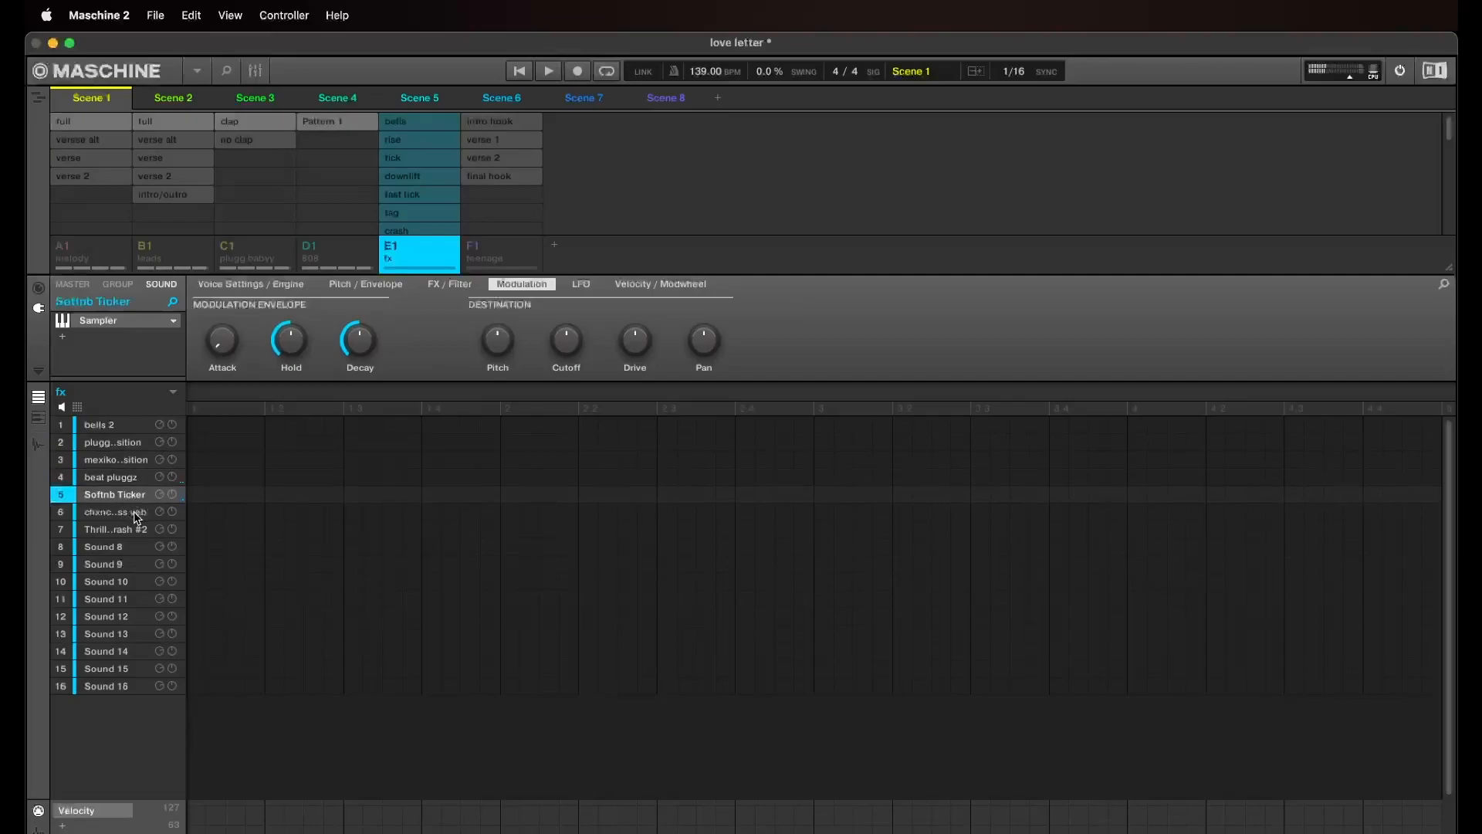
click(132, 530)
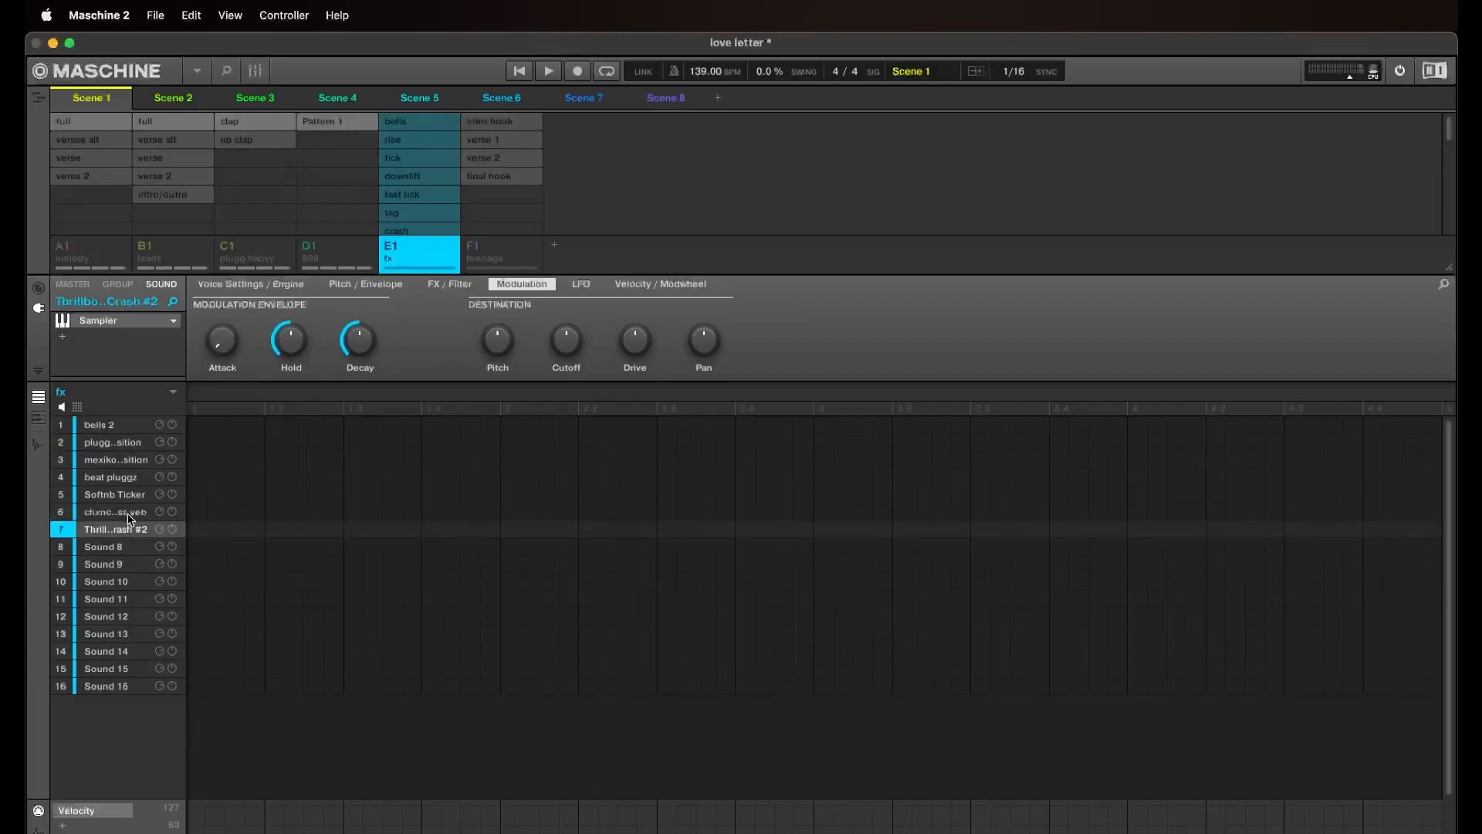
click(129, 516)
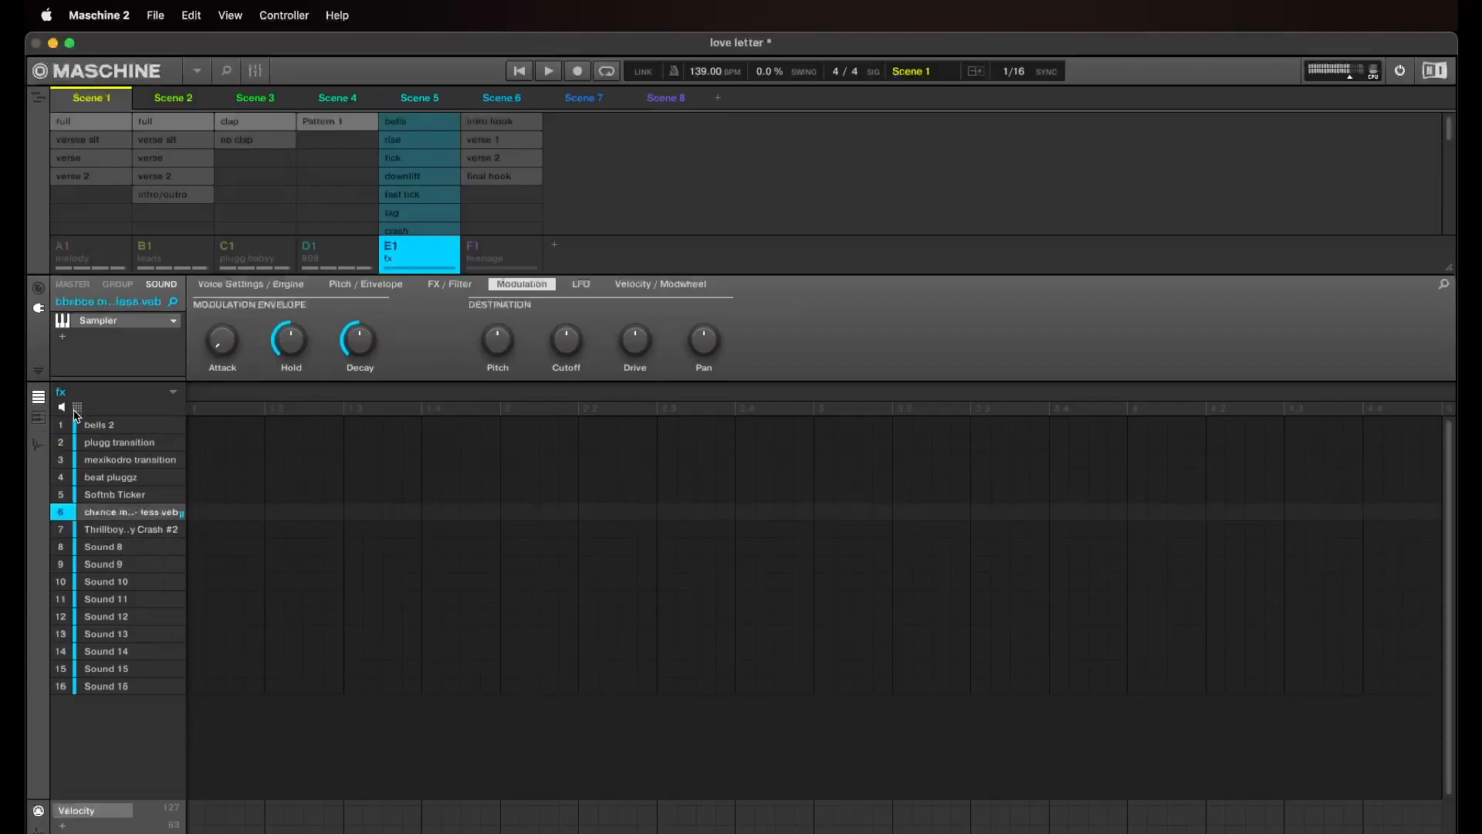
mouse_move(129, 493)
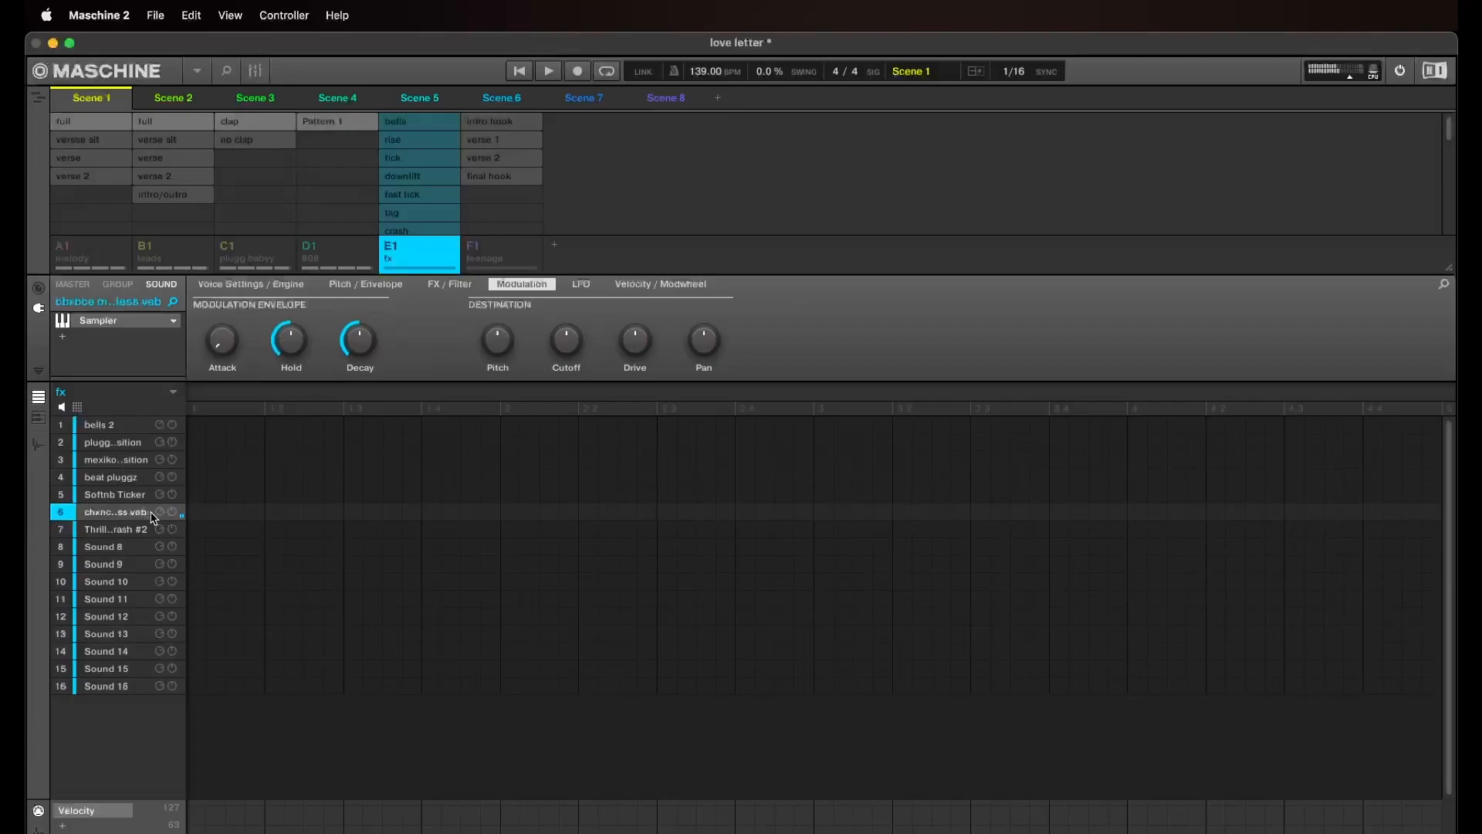